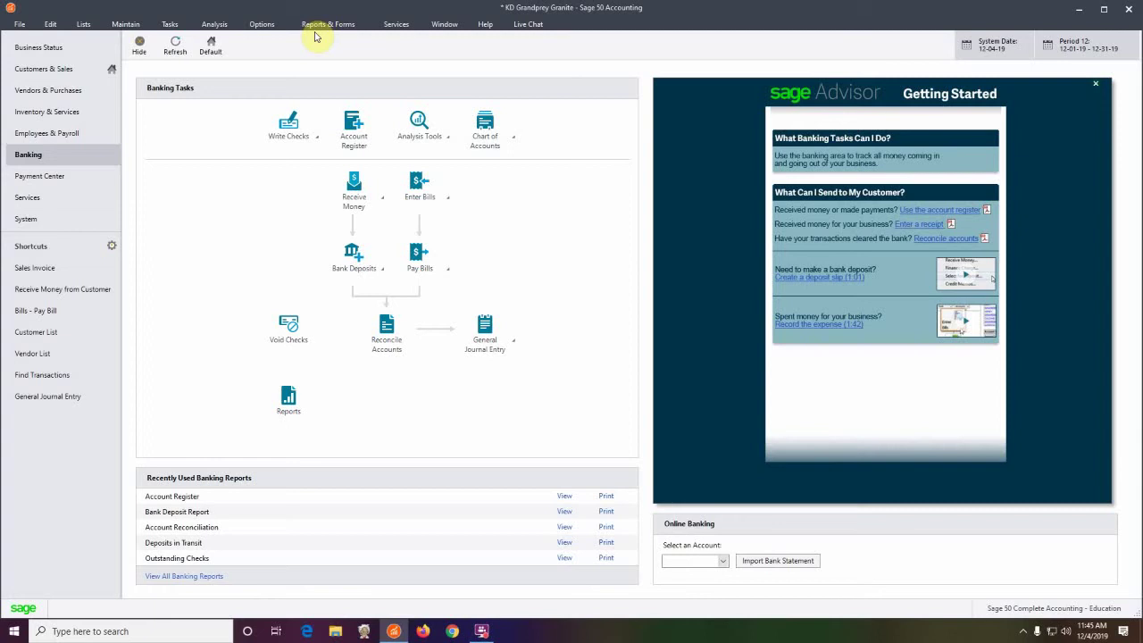
Open the General Ledger Trial Balance report from the General Ledger reports.
left_click(323, 28)
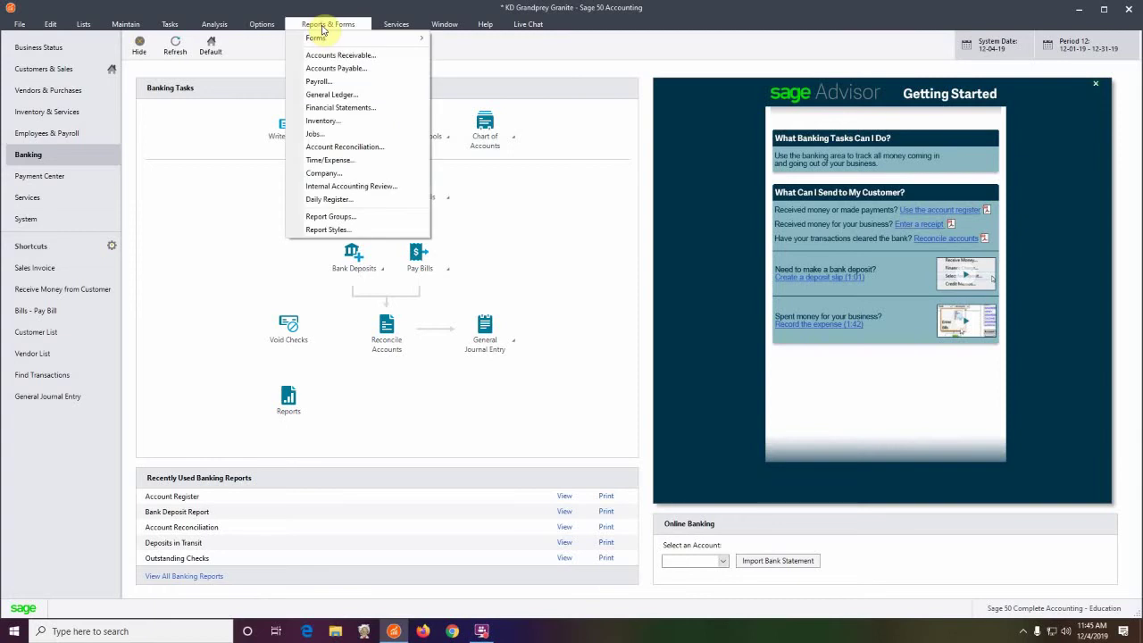
left_click(330, 96)
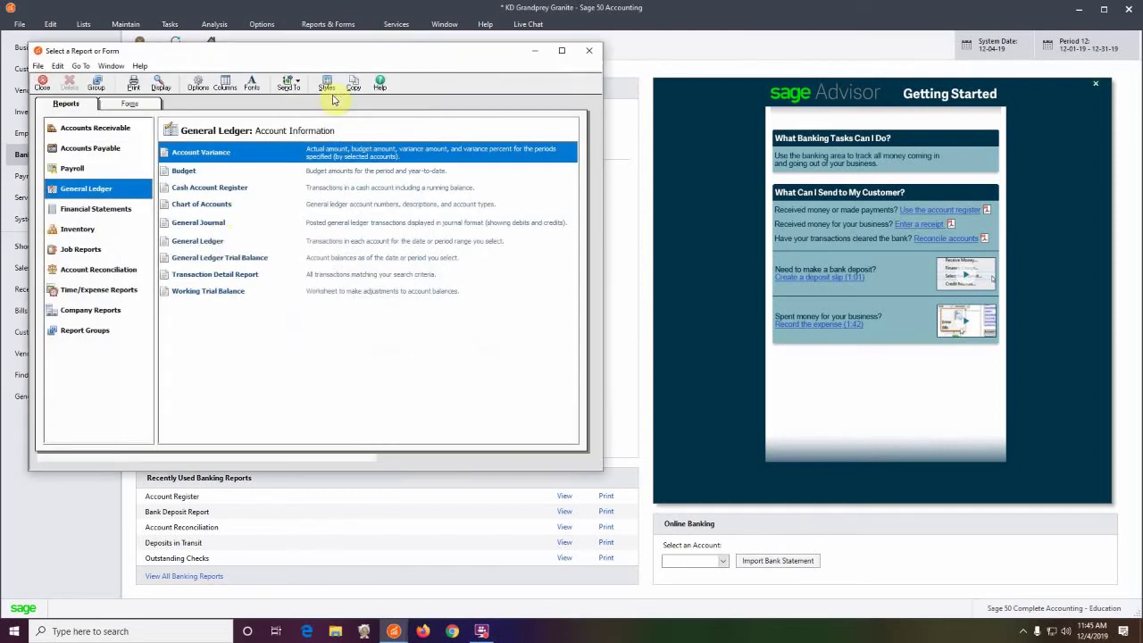
left_click(217, 259)
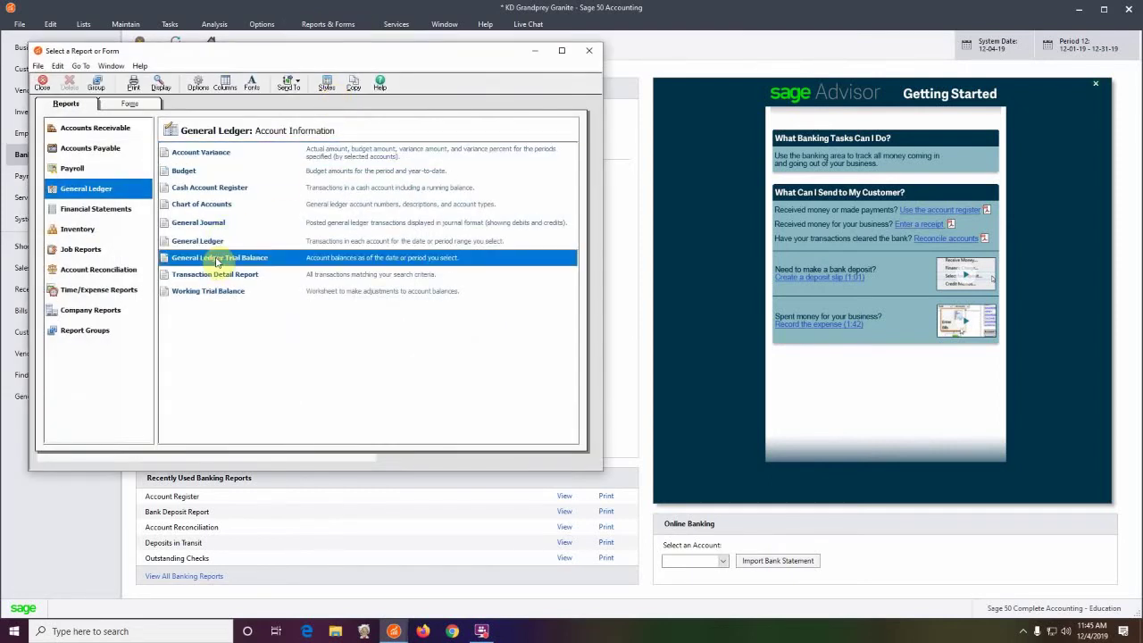
double_click(217, 258)
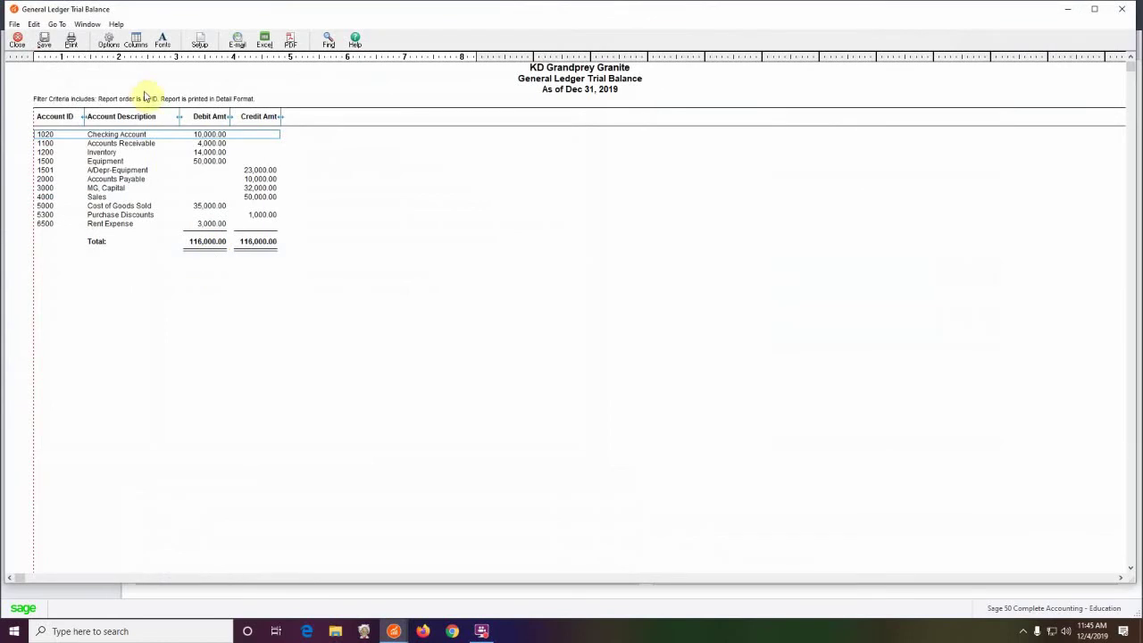
Display the trial balance as of Period 3 (3/31/19), then close the report and the report selection window.
left_click(108, 42)
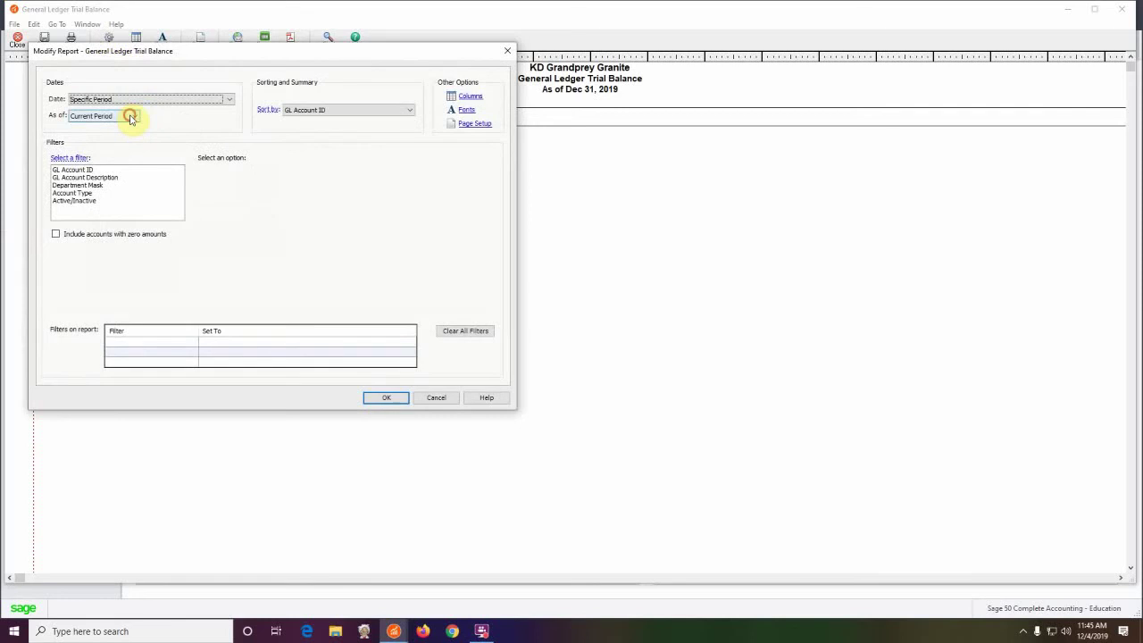
left_click(132, 118)
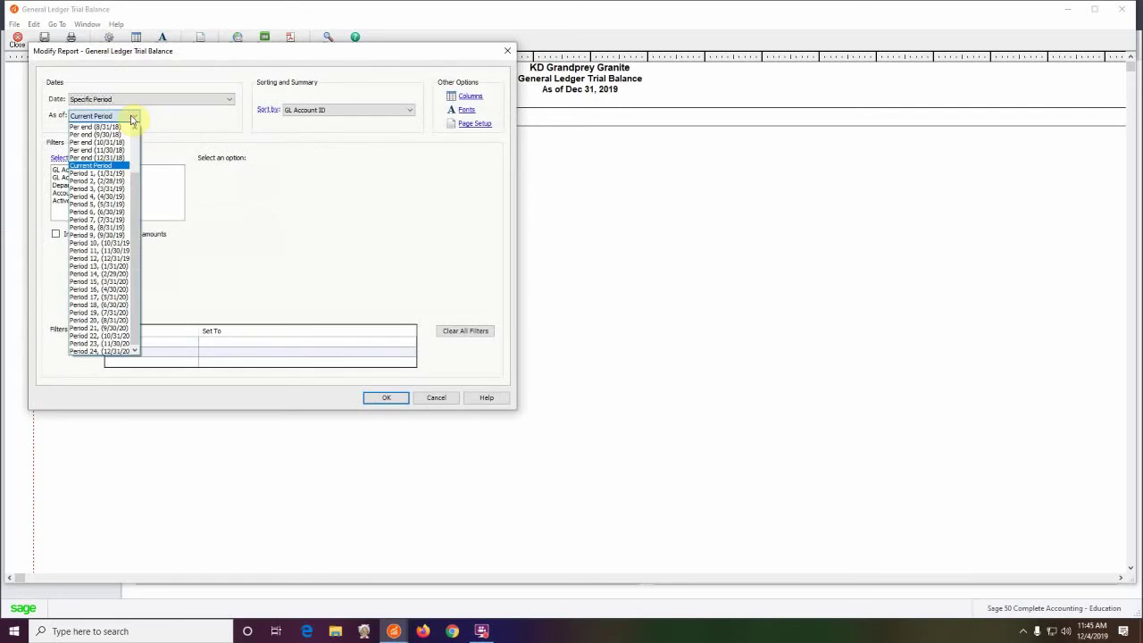
left_click(119, 192)
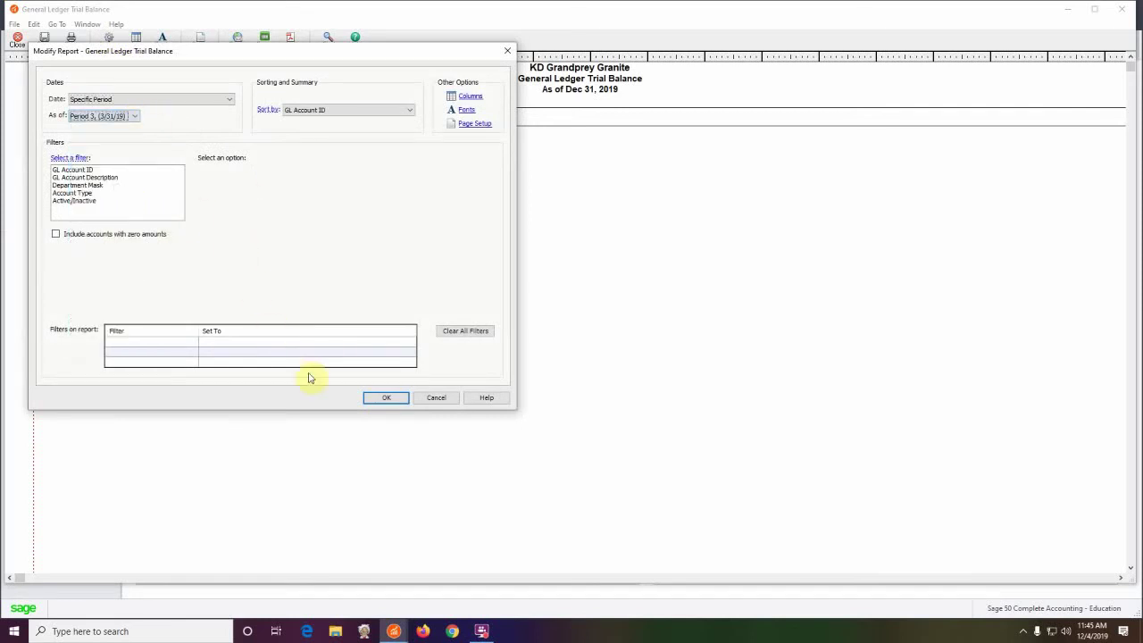
left_click(384, 397)
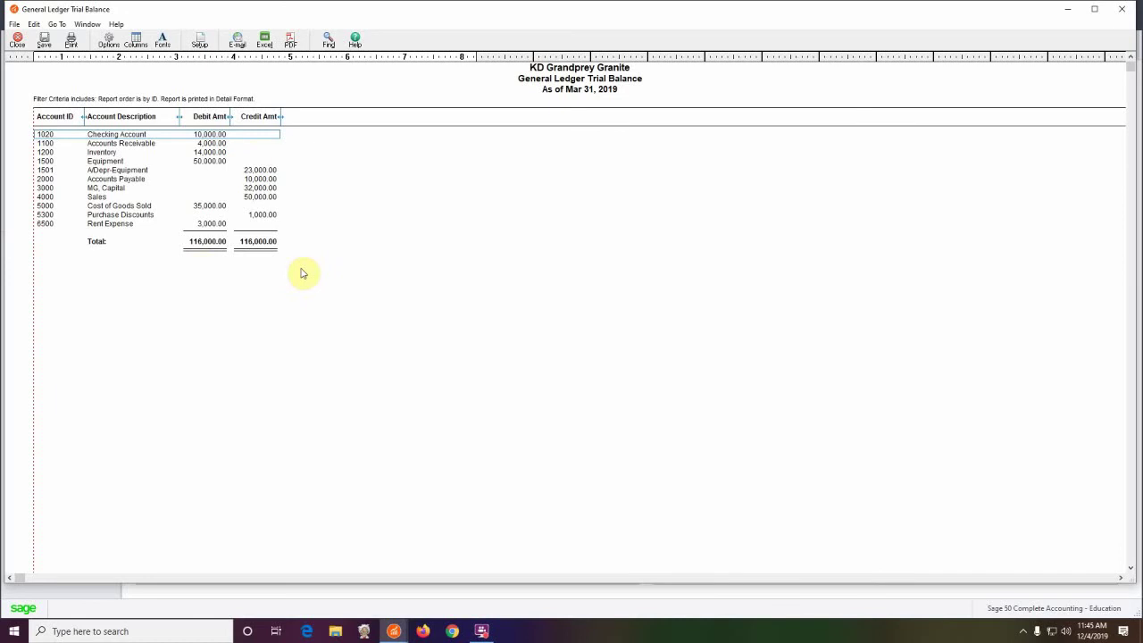
left_click(18, 42)
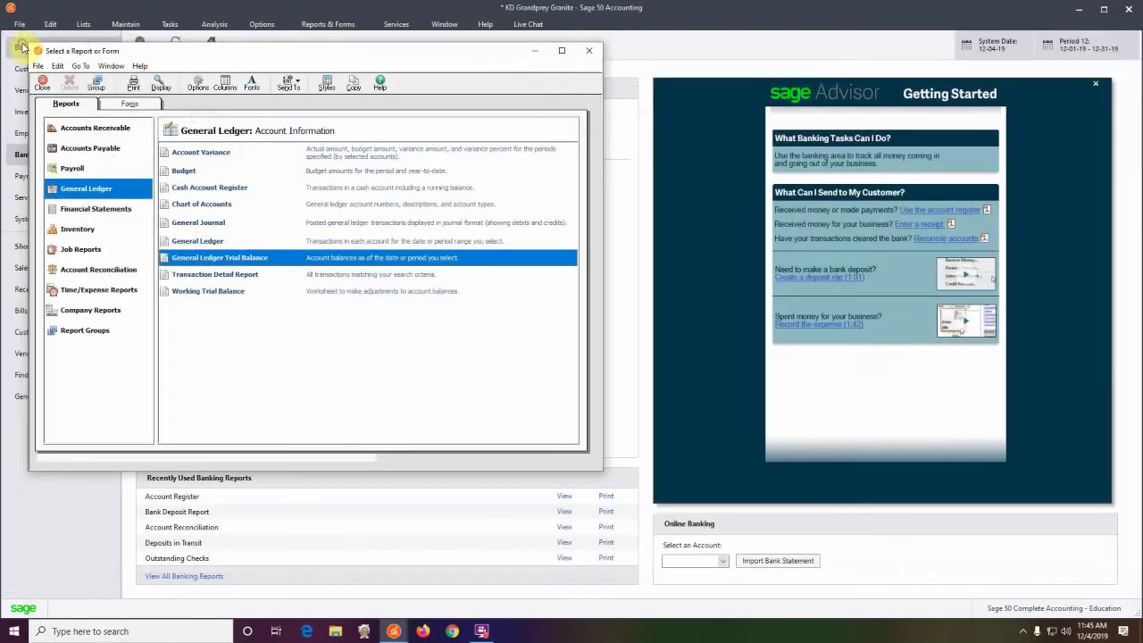
left_click(42, 84)
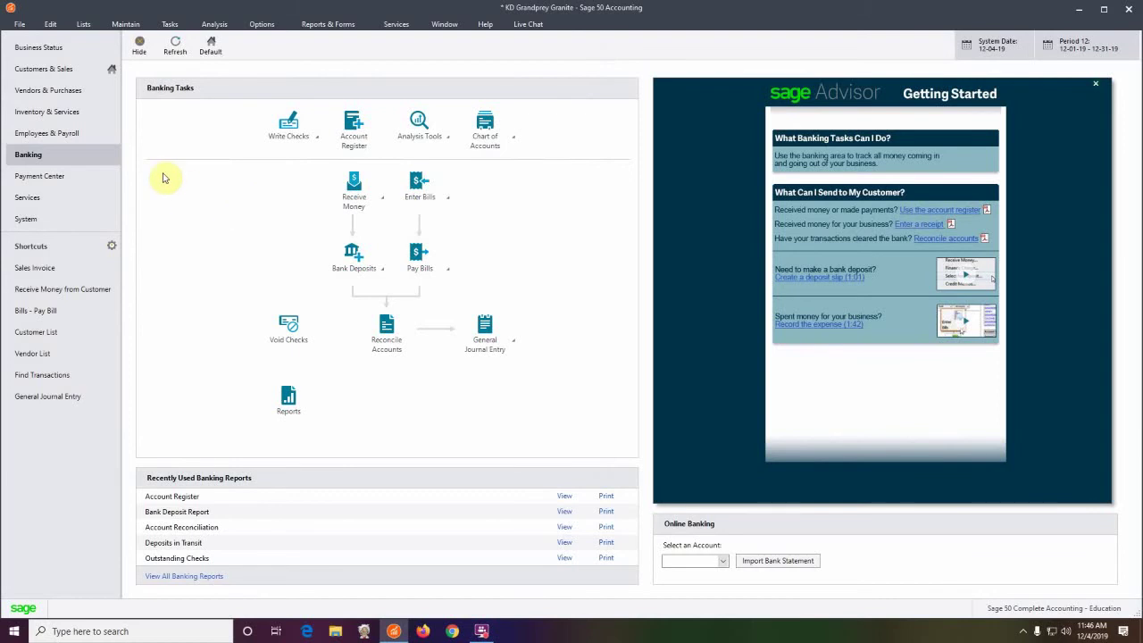
Start a new inventory item with the ID Indoor and the short description Indoor Marble Waterfall.
left_click(57, 112)
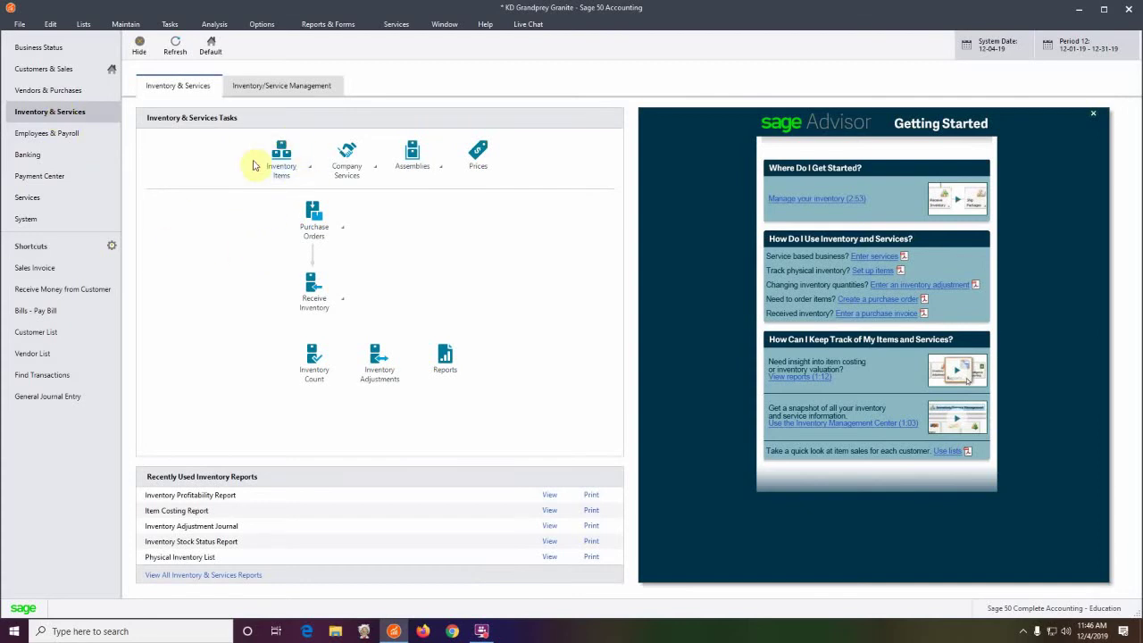
left_click(309, 168)
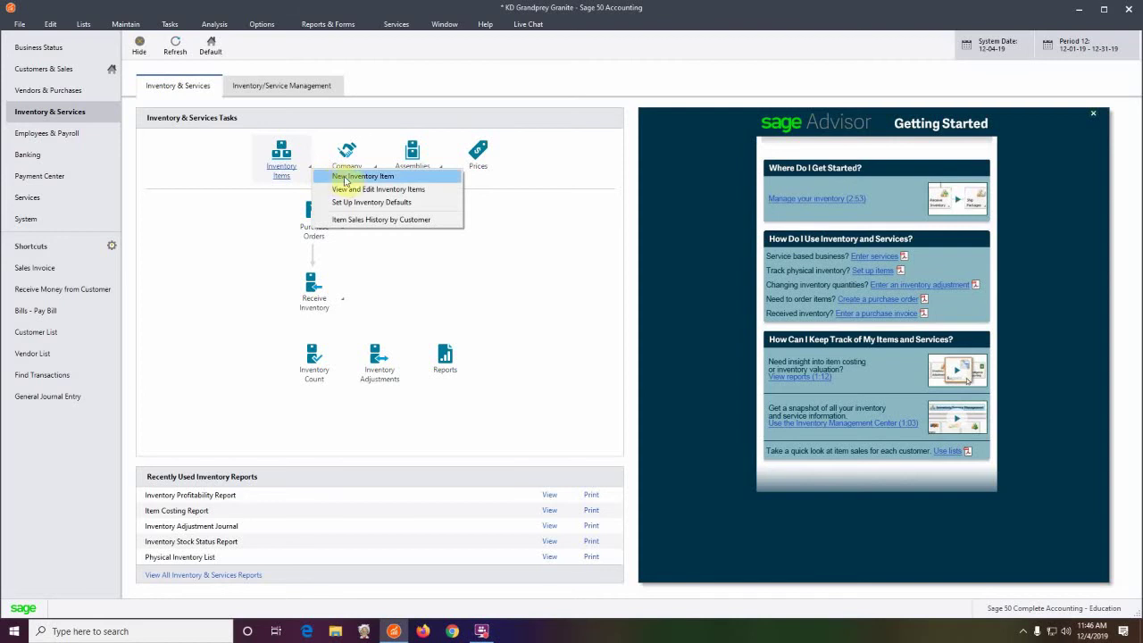
left_click(349, 177)
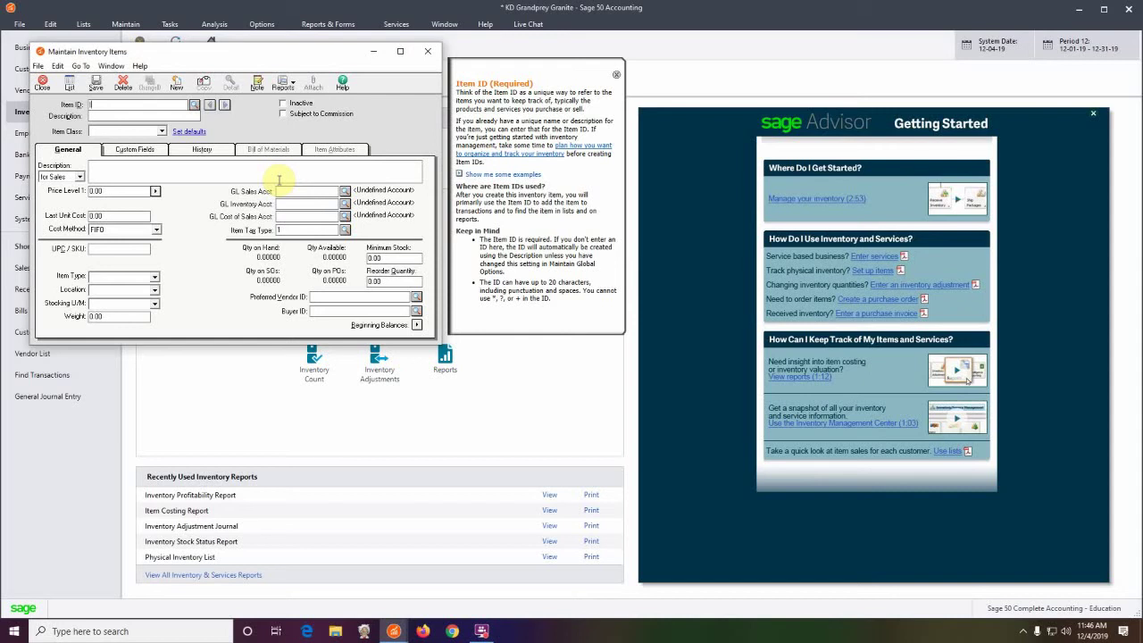
type("Indoor")
left_click(96, 116)
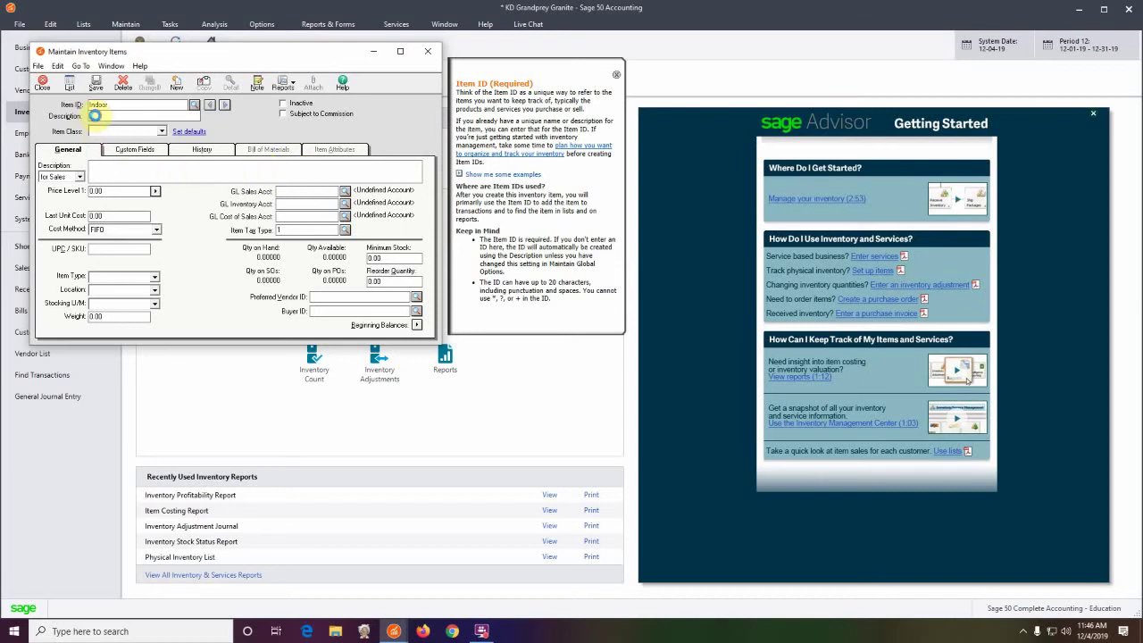
type("Ind")
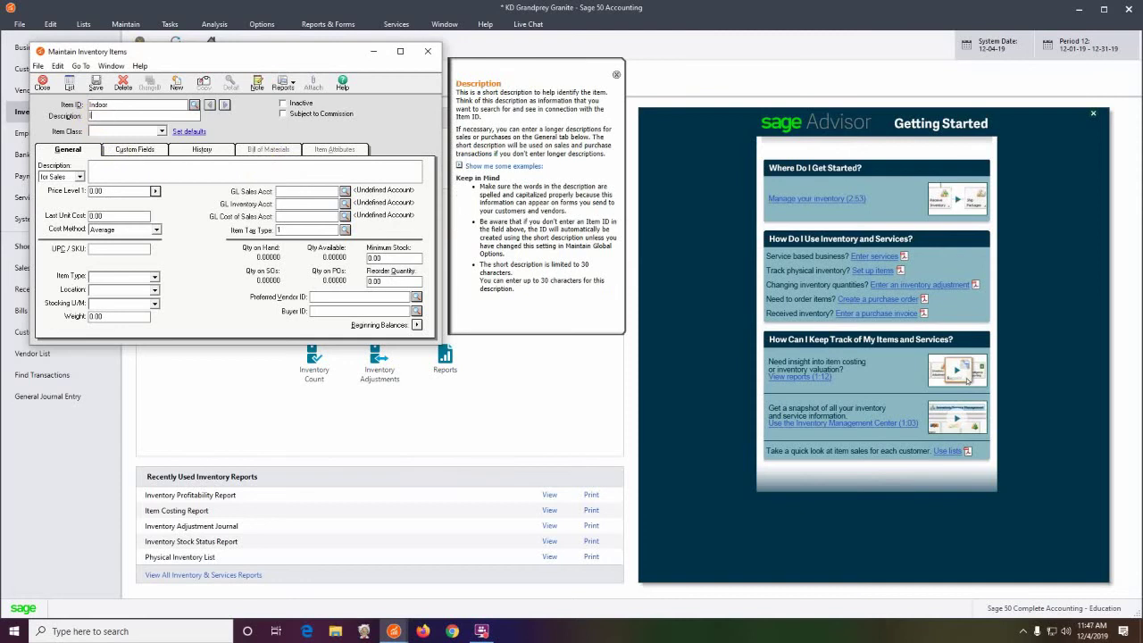
type("oor Marble Waterfall")
Review the available item classes and set the new item's class to Stock item.
left_click(162, 132)
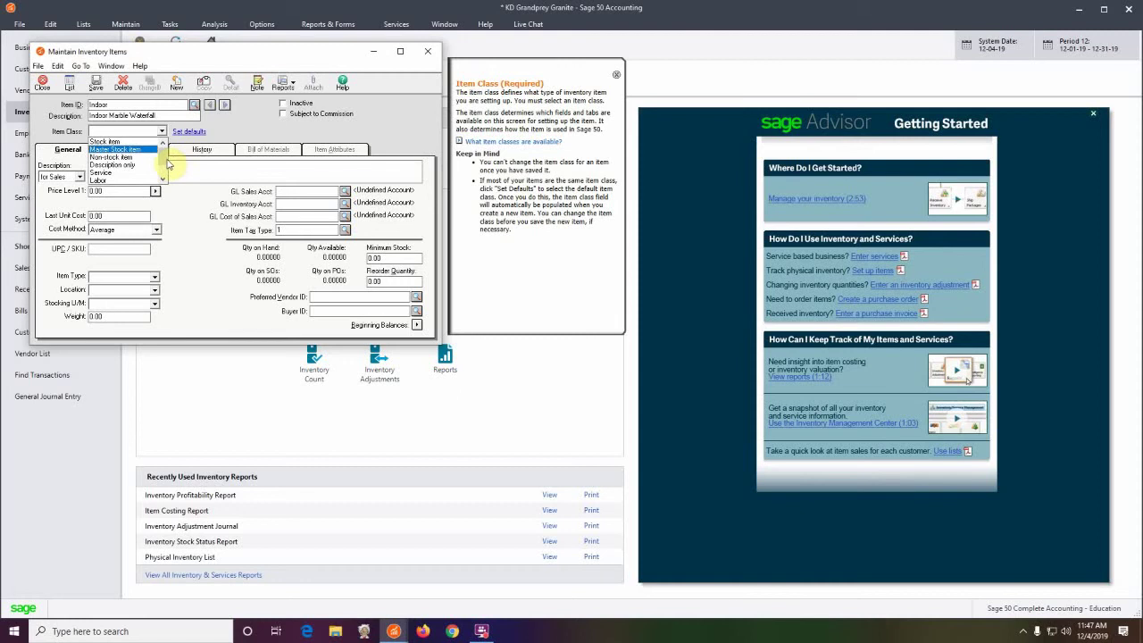
scroll(164, 163, "down", 1)
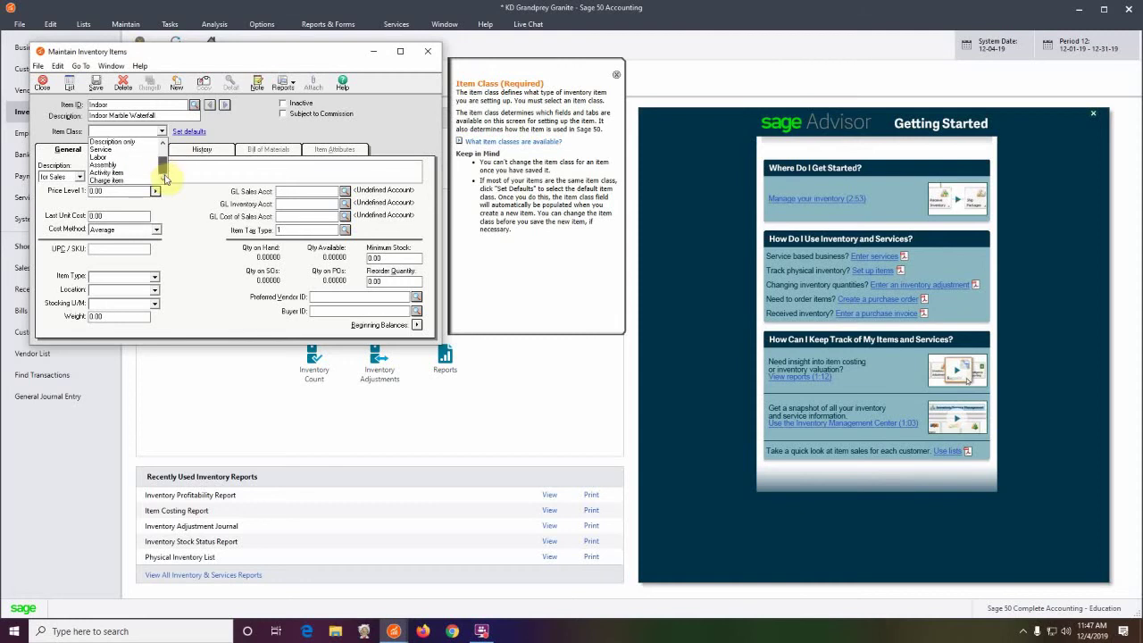
scroll(170, 165, "up", 1)
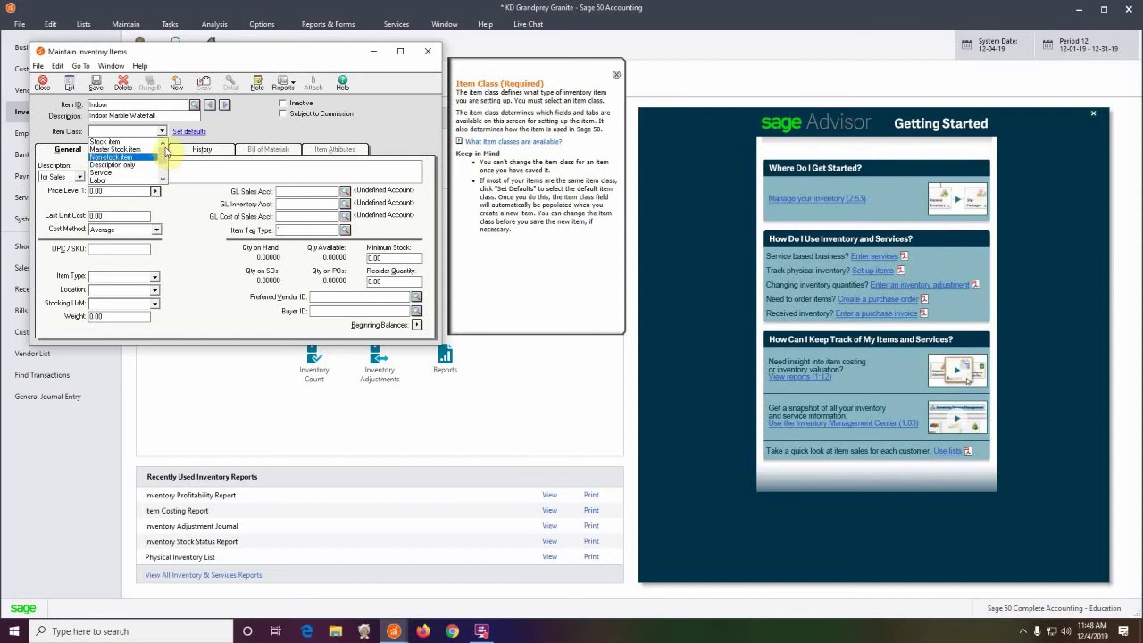
left_click(113, 143)
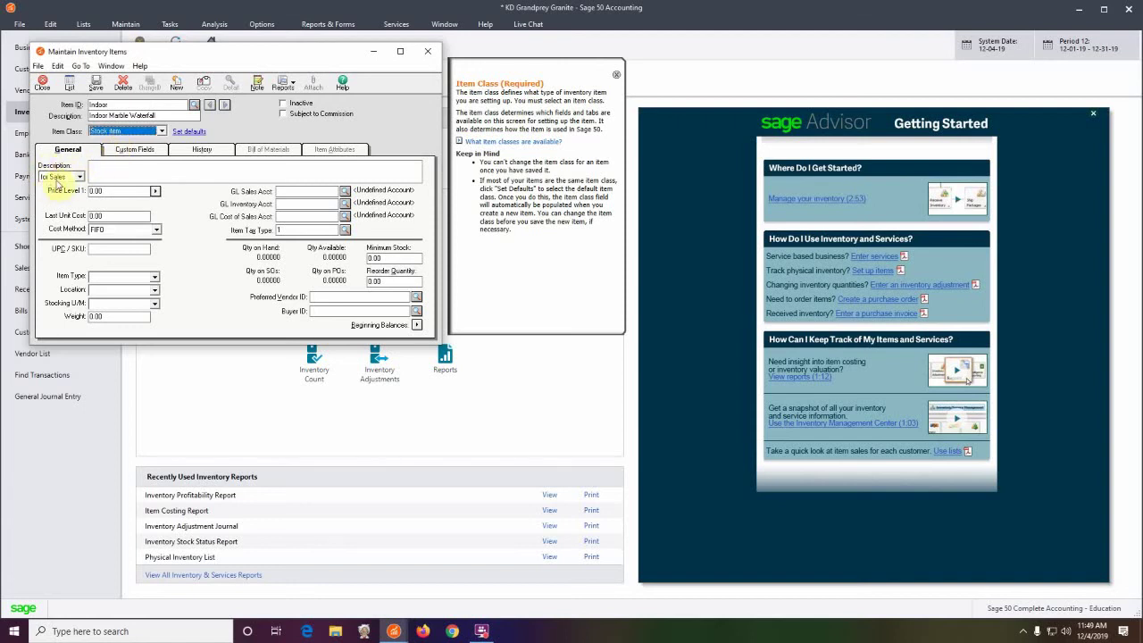
Enter Indoor Marble Waterfall as the item's long description both for sales and for purchases.
left_click(100, 170)
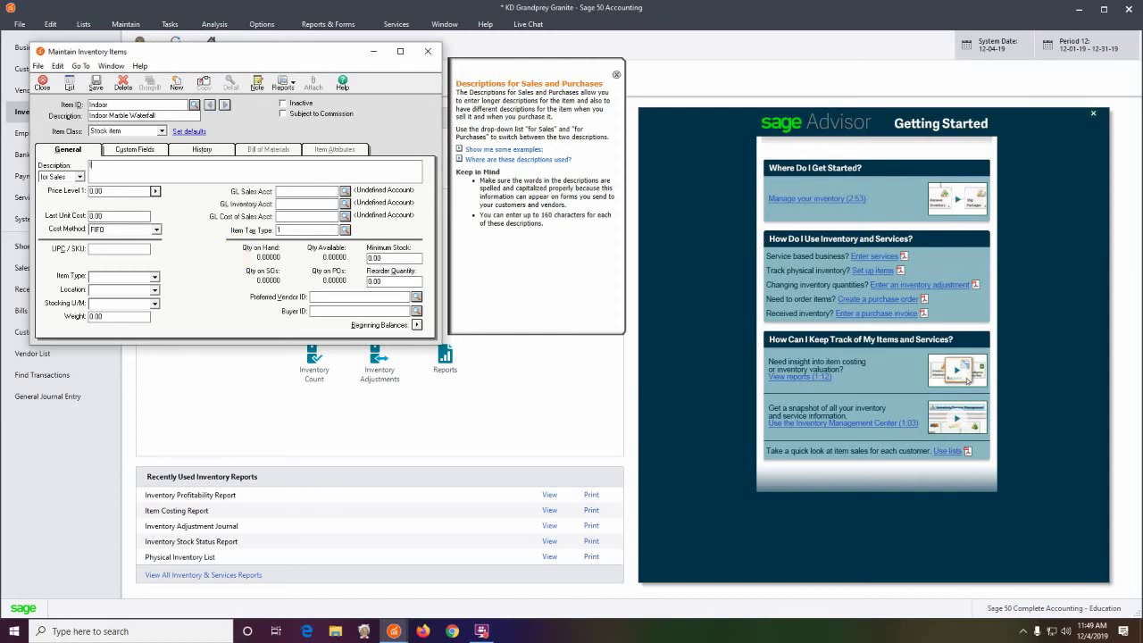
type("Indoor Marble Waterfall")
left_click(79, 177)
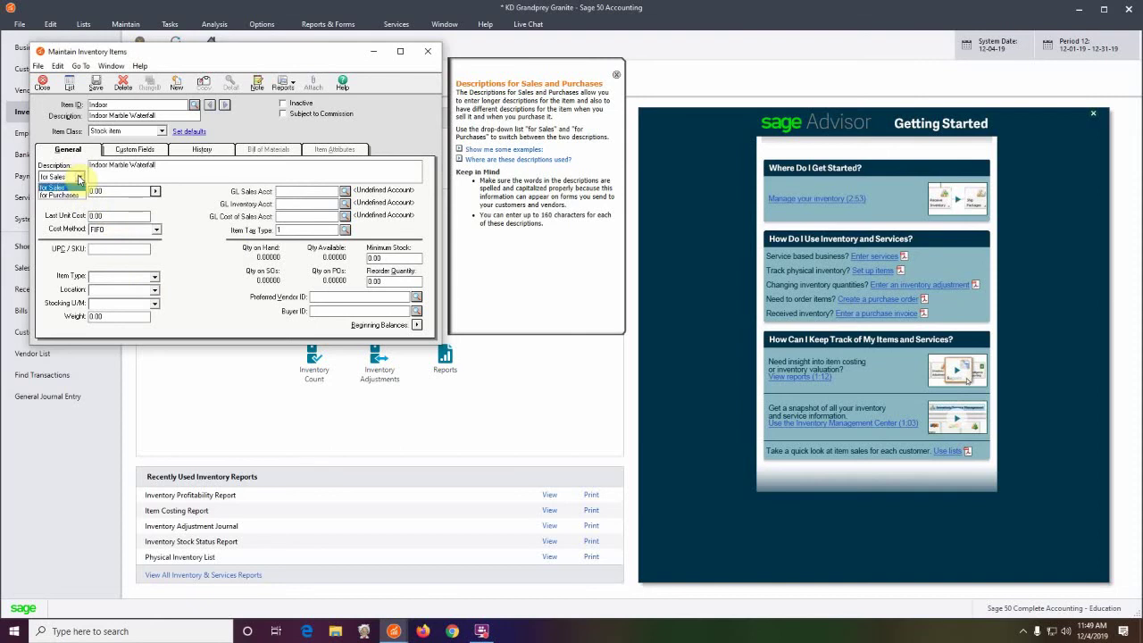
left_click(71, 196)
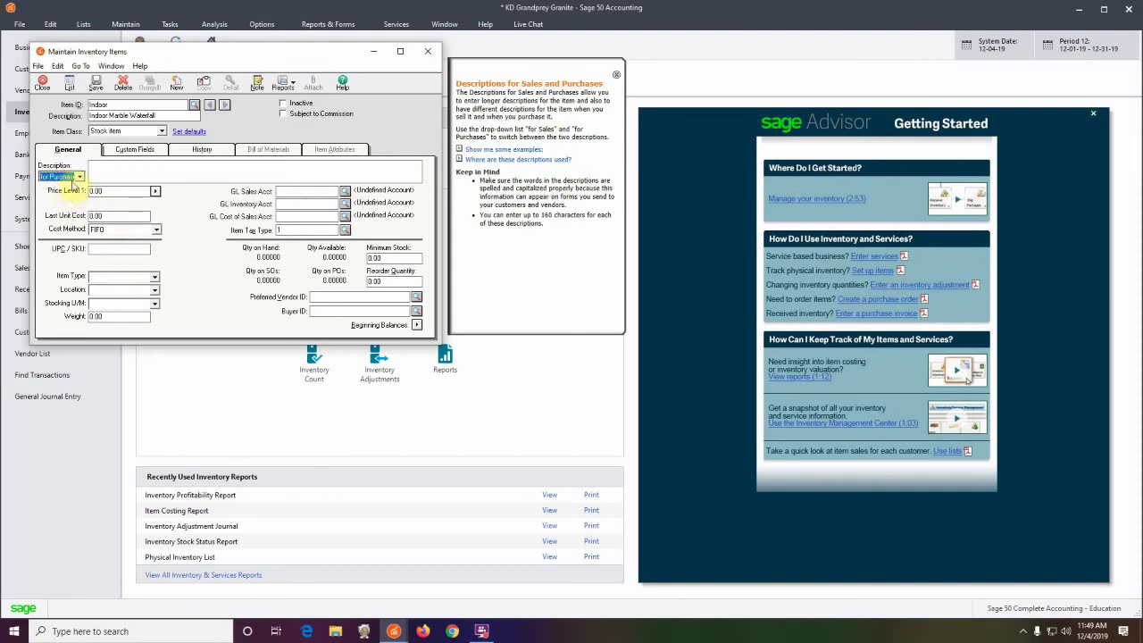
left_click(97, 173)
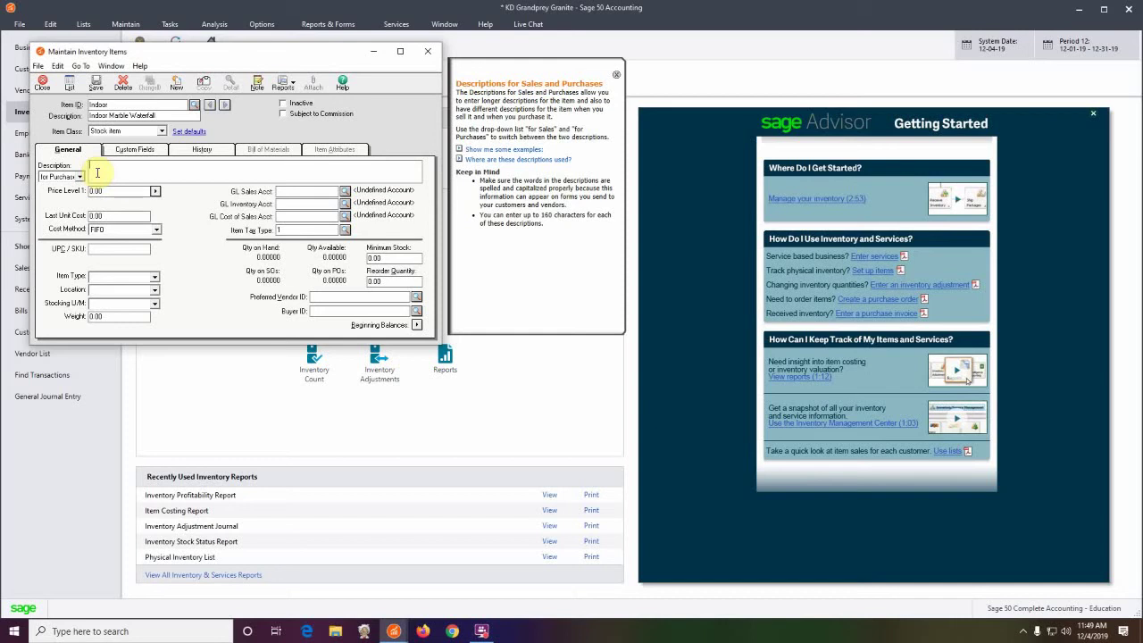
left_click(98, 173)
type("Indoor Marble Waterfall")
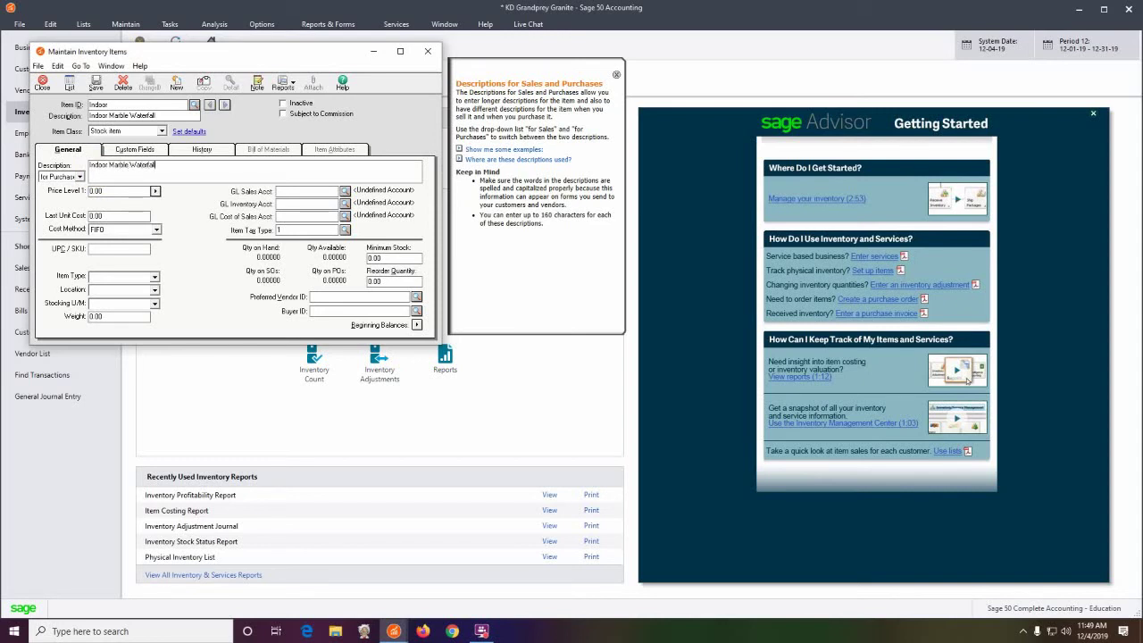
Check the multiple price levels, then set the item's Price Level 1 to 22,000 and its last unit cost to 12,000.
left_click(156, 193)
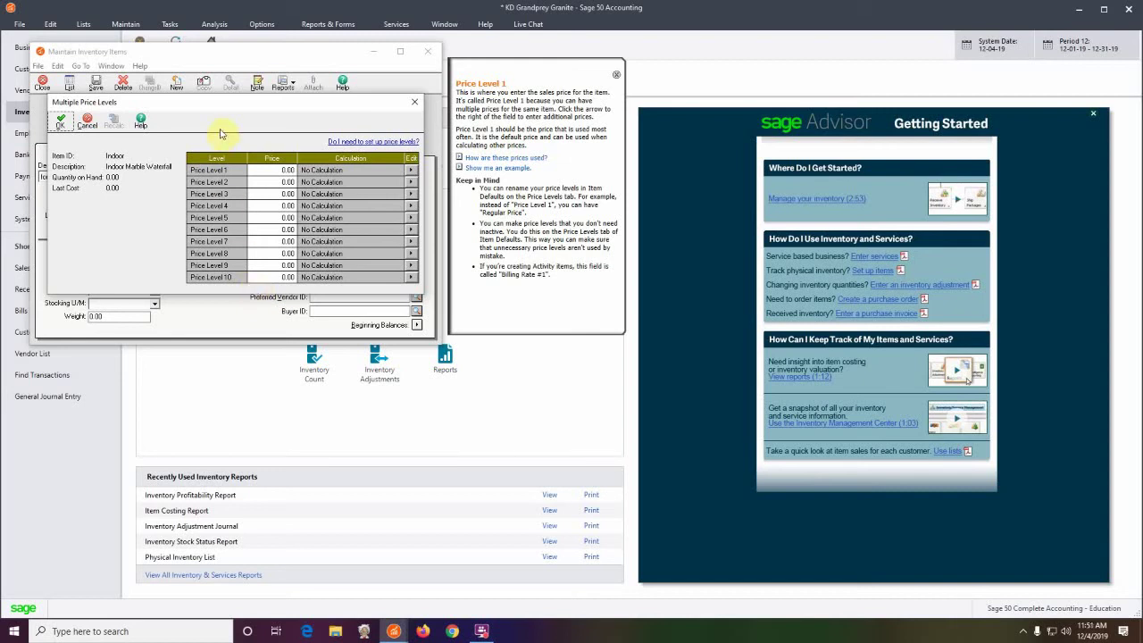
left_click(68, 125)
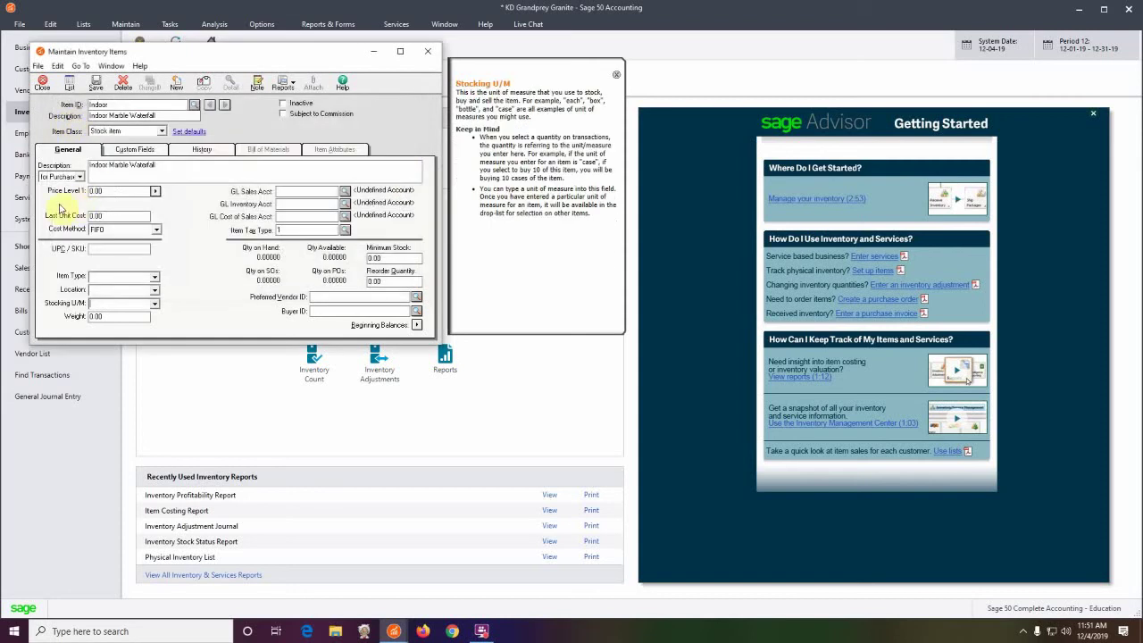
left_click(109, 191)
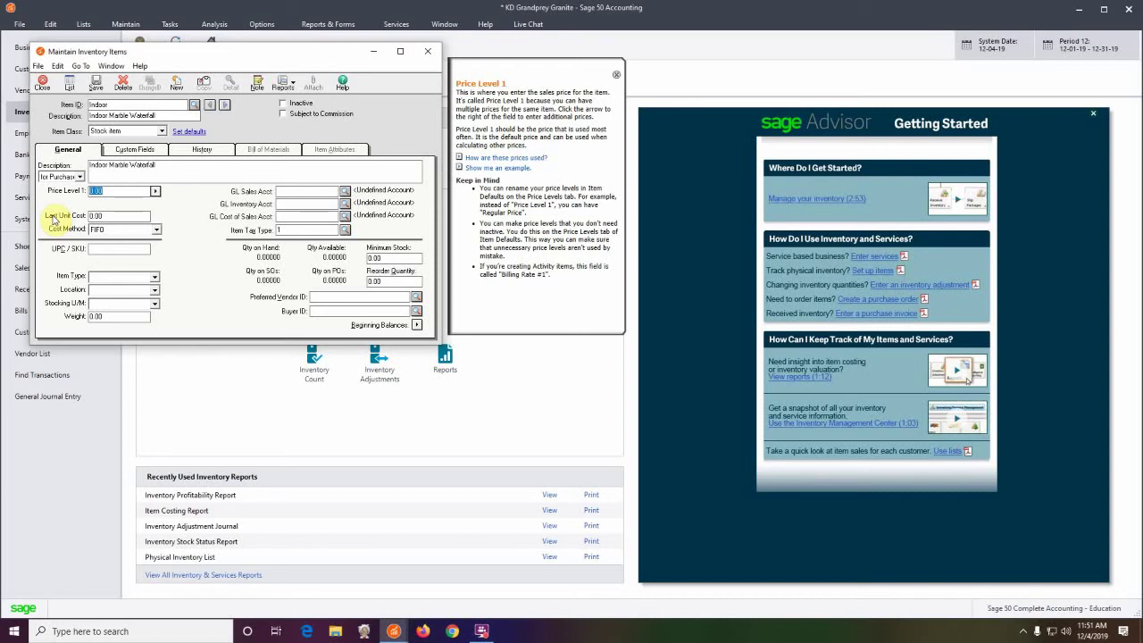
type("22000")
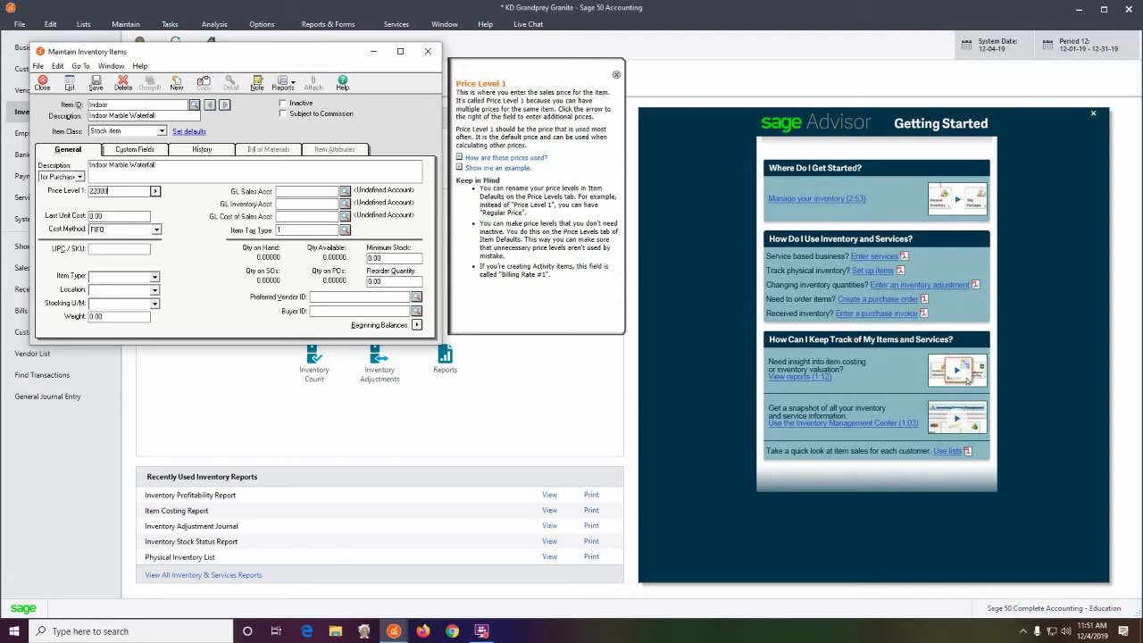
key("Tab")
left_click(109, 215)
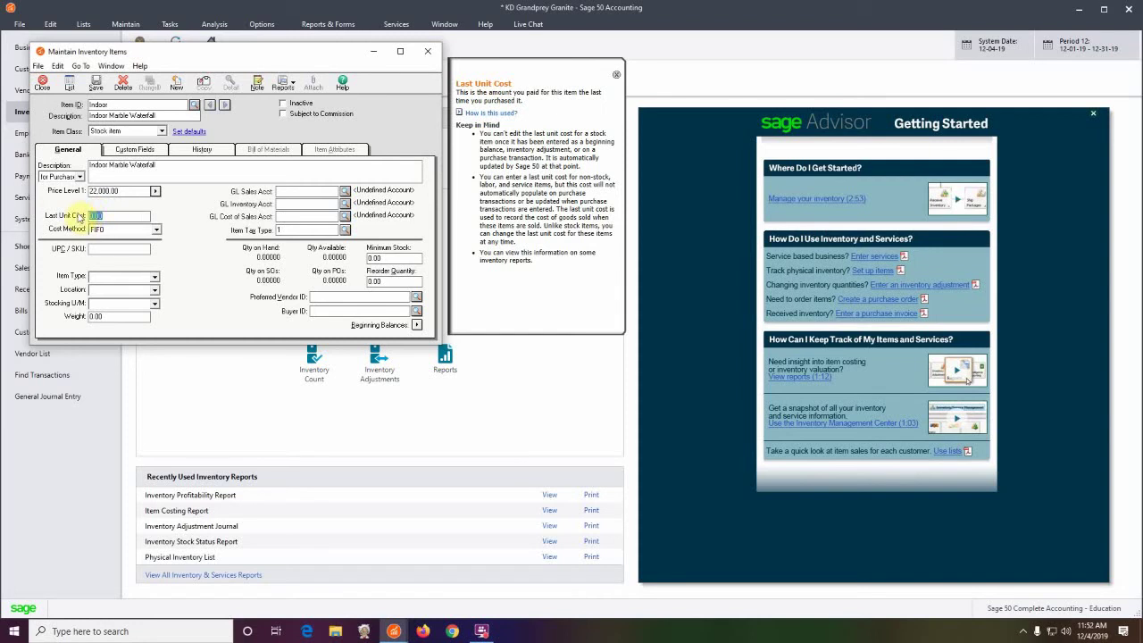
type("12000")
Examine the choices for the item's cost method, item type and stocking unit of measure.
left_click(156, 231)
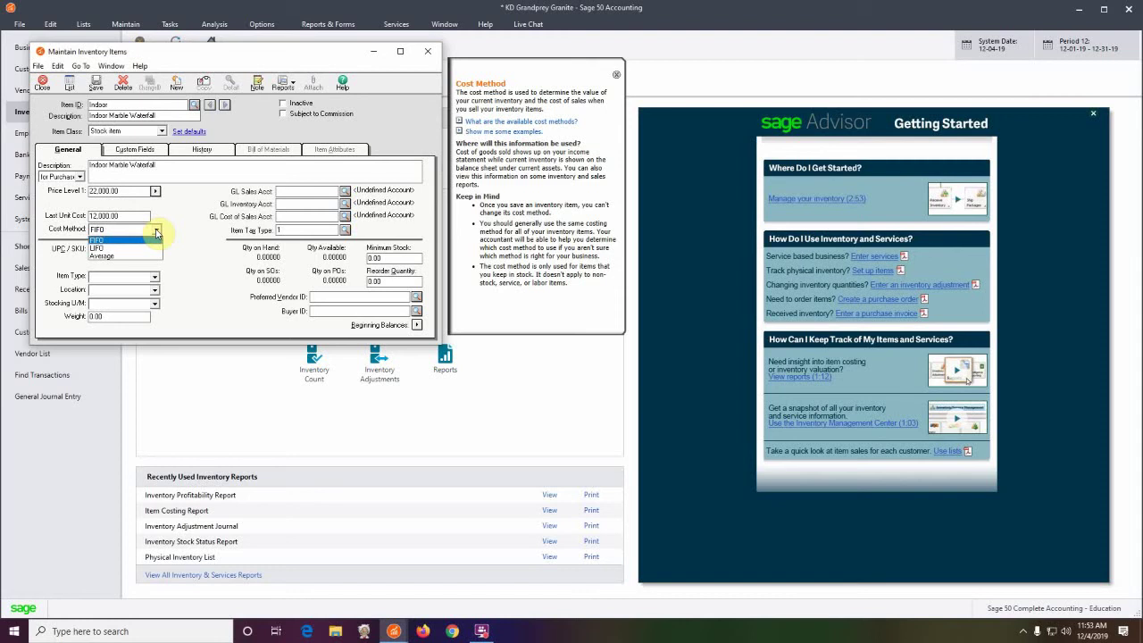
left_click(156, 232)
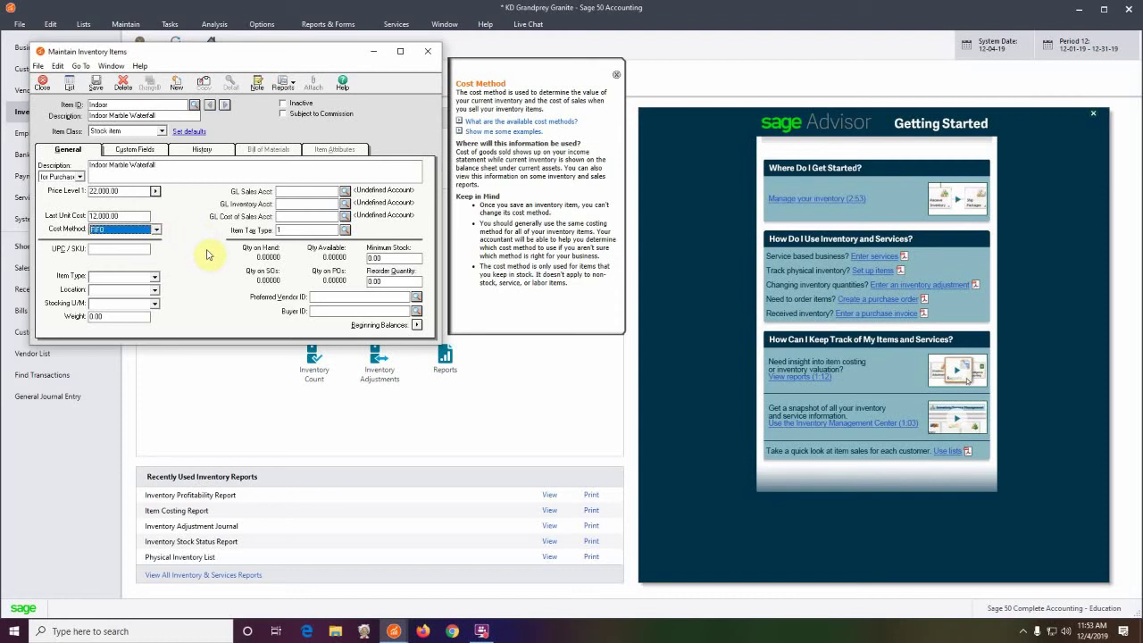
left_click(154, 280)
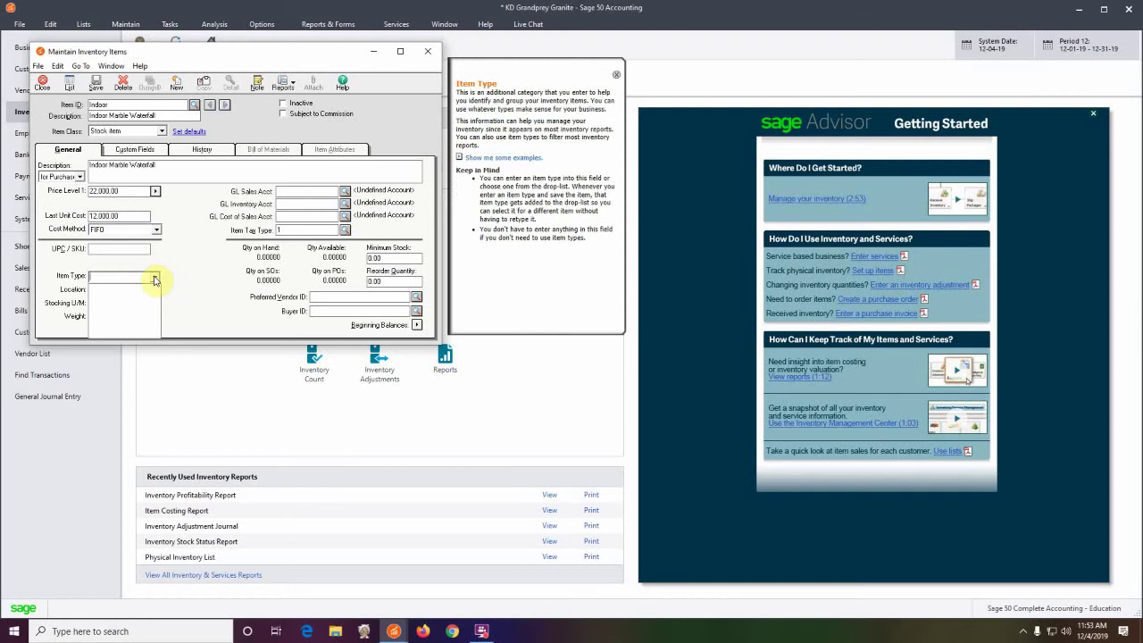
left_click(155, 280)
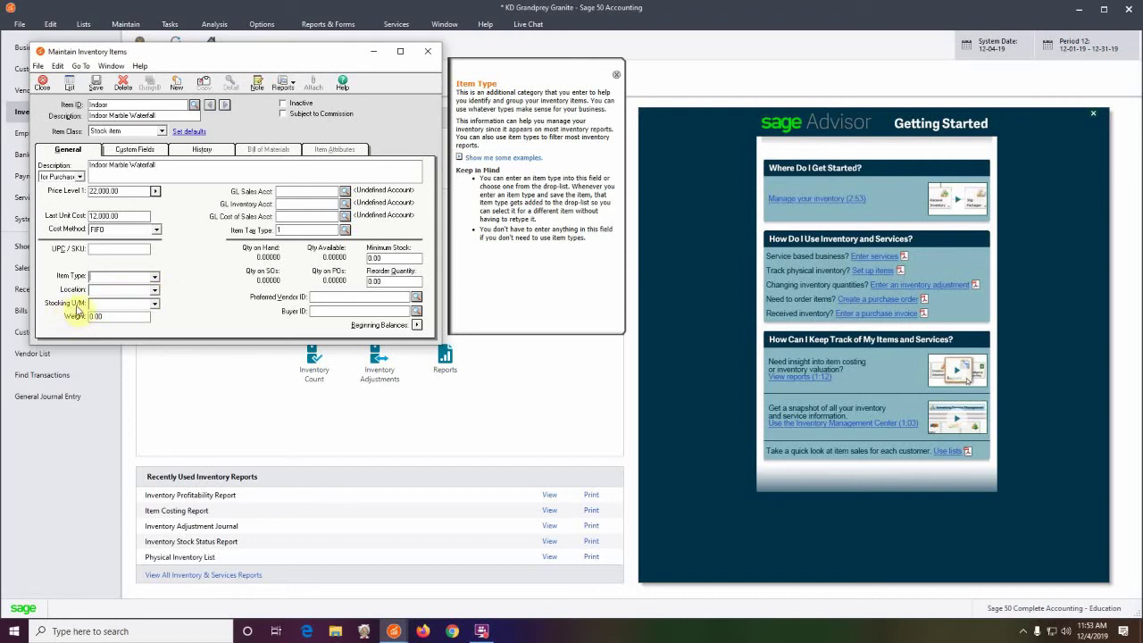
left_click(154, 305)
left_click(154, 304)
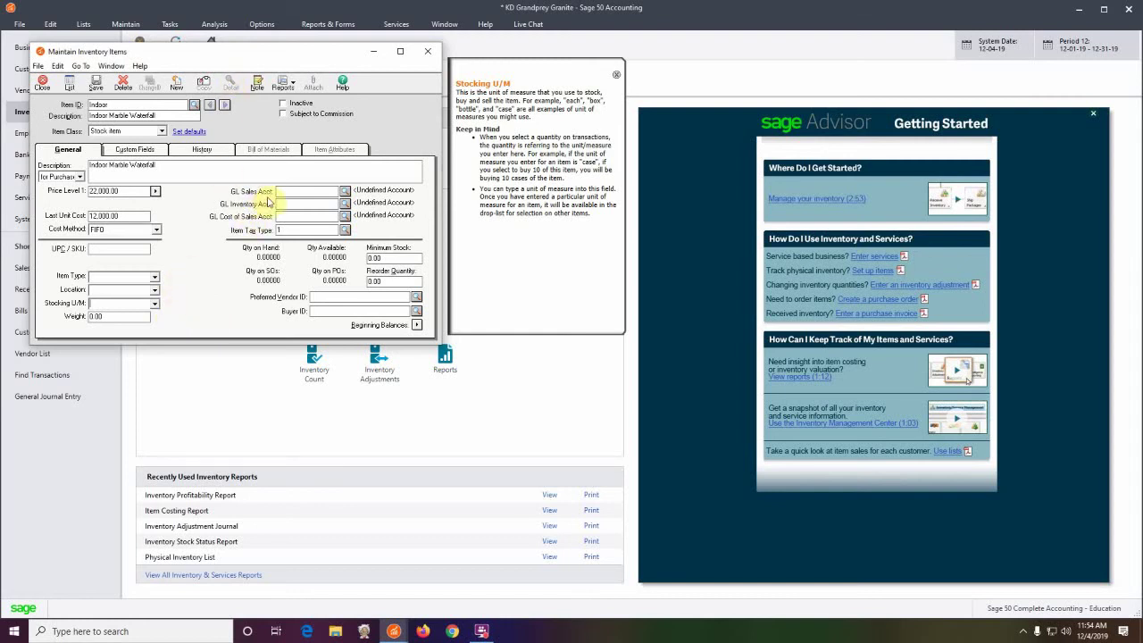
Assign the waterfall item's GL accounts: 4000 for sales, 1200 for inventory and 5000 for cost of sales, with exempt tax type 2.
left_click(345, 192)
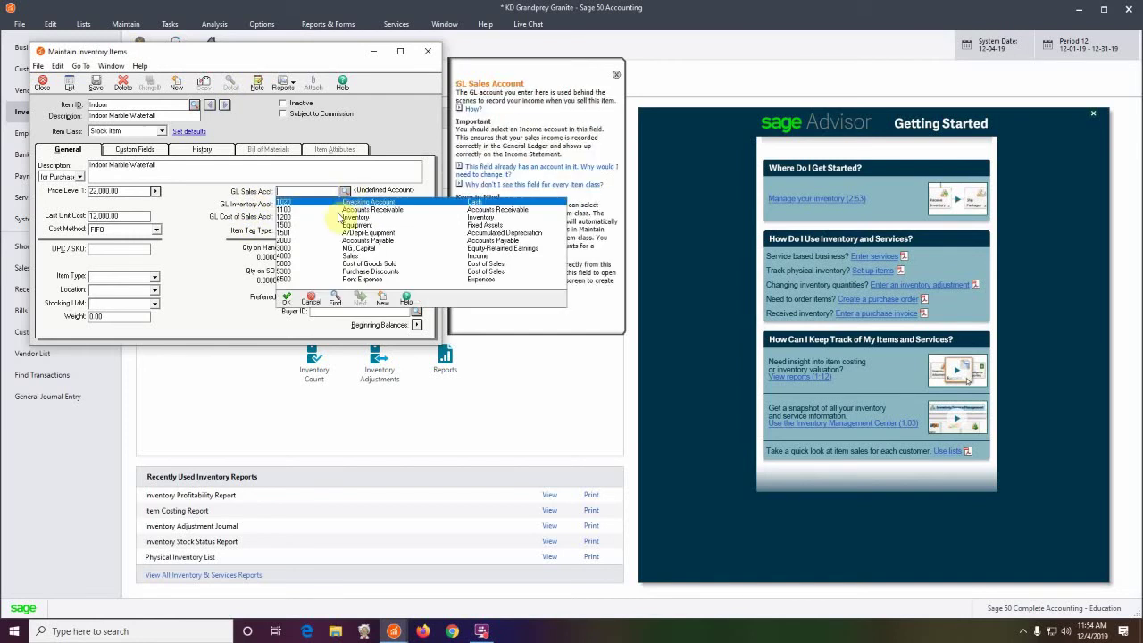
double_click(349, 258)
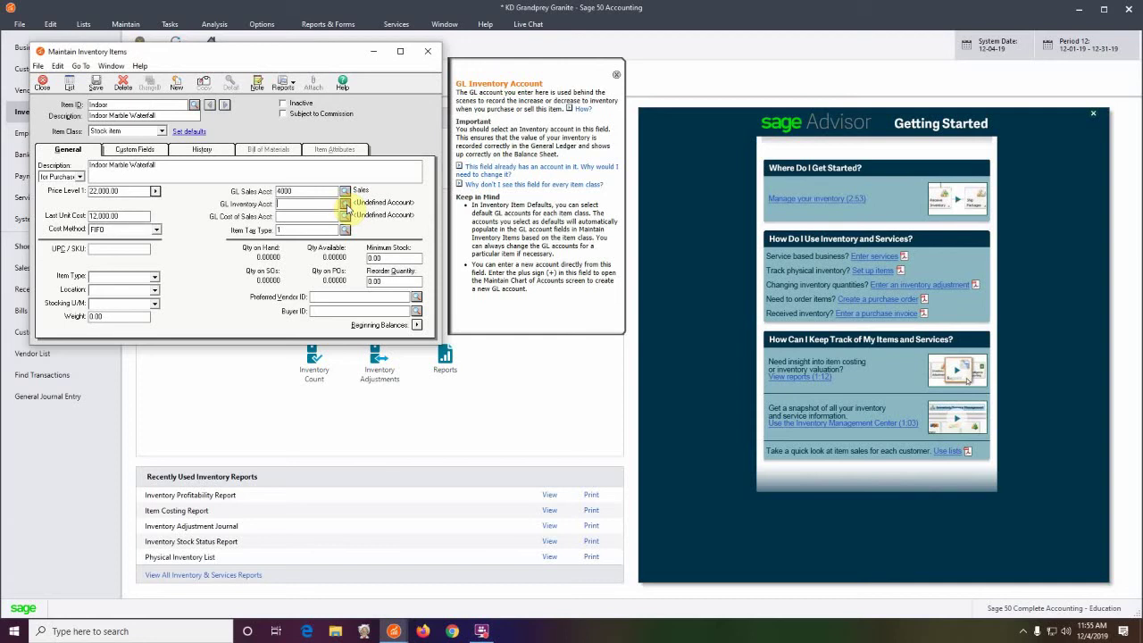
left_click(345, 205)
double_click(348, 230)
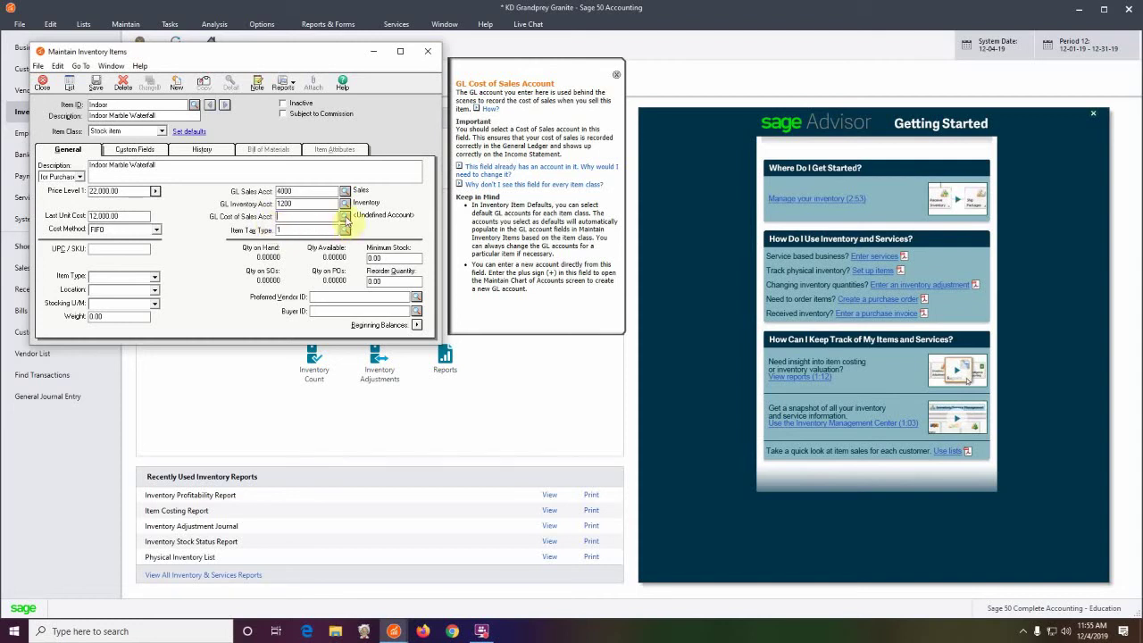
left_click(344, 217)
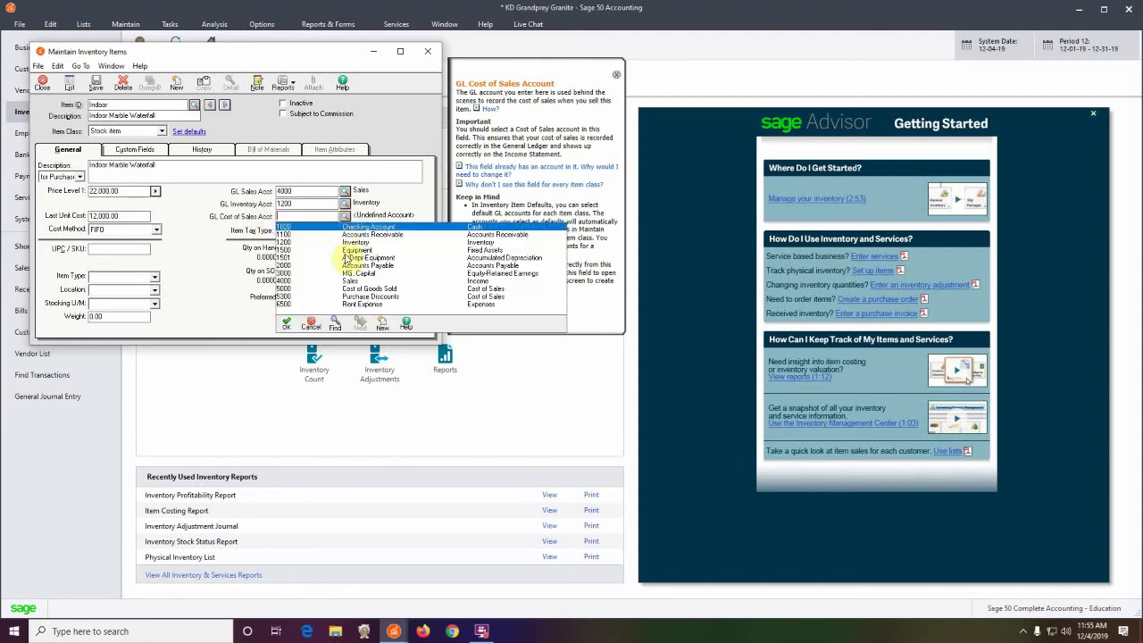
left_click(352, 288)
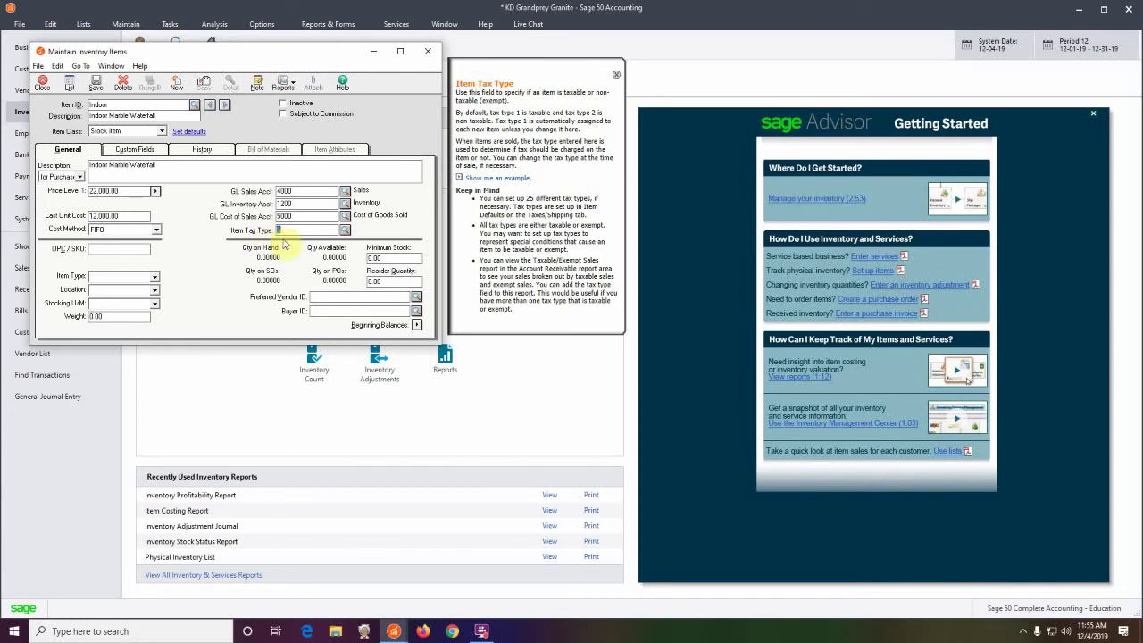
left_click(347, 230)
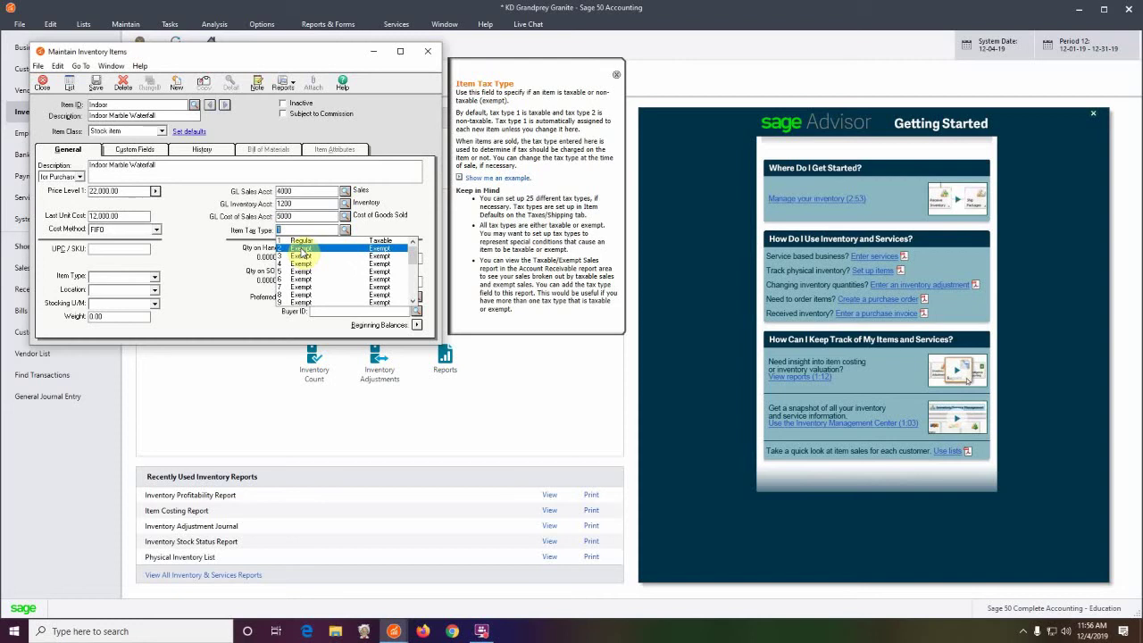
left_click(300, 248)
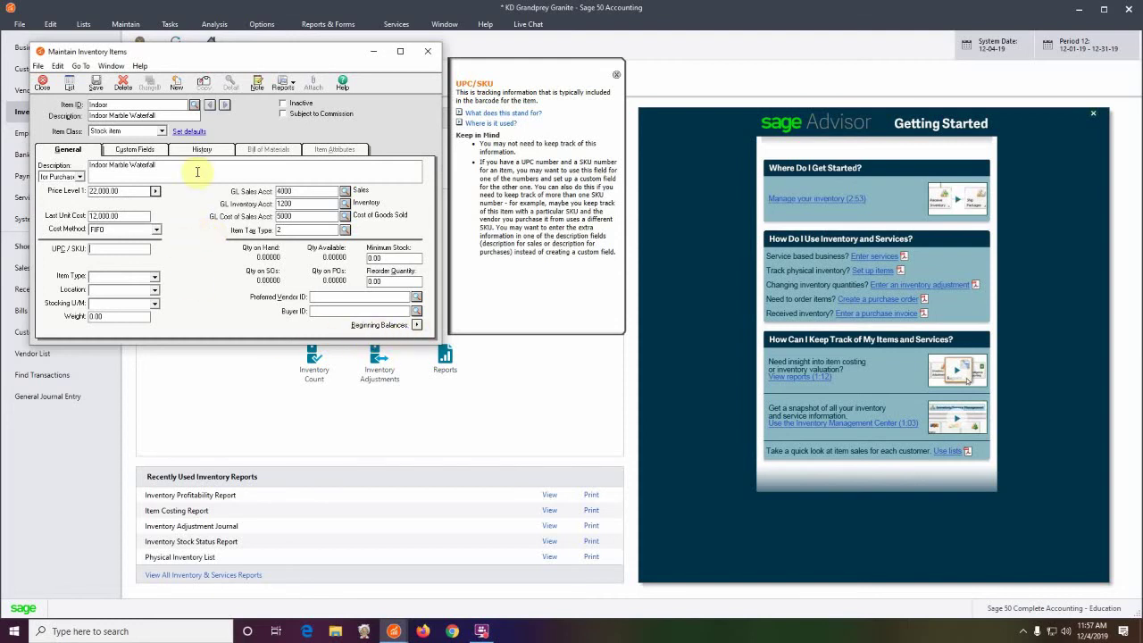
Check the item's custom fields and its sales and purchase history, then save the Indoor Marble Waterfall item.
left_click(136, 150)
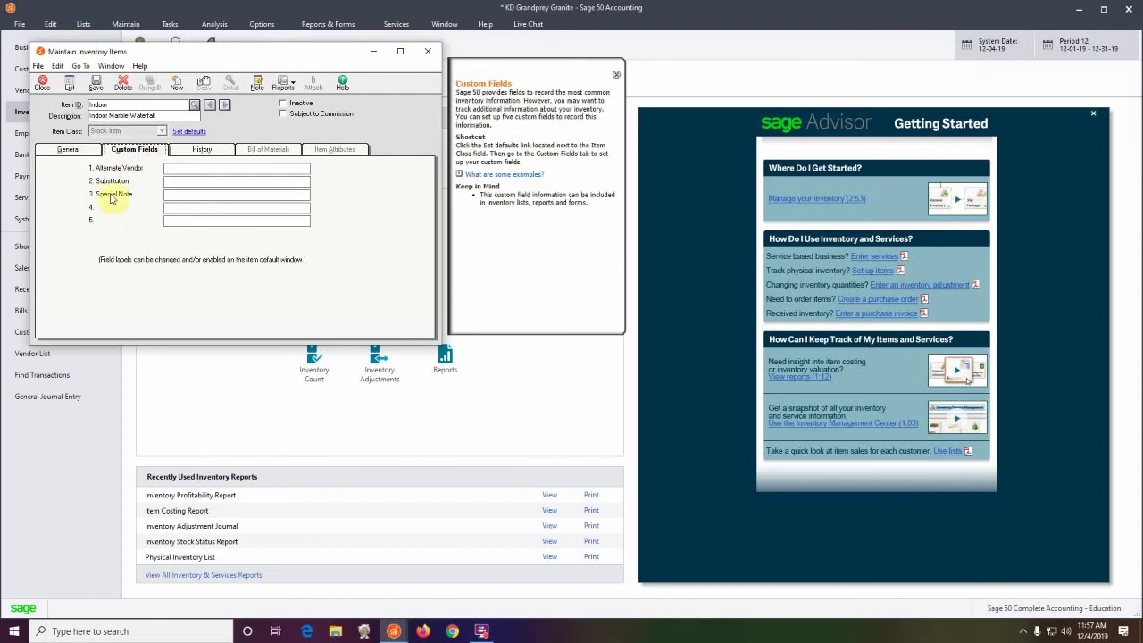
left_click(207, 152)
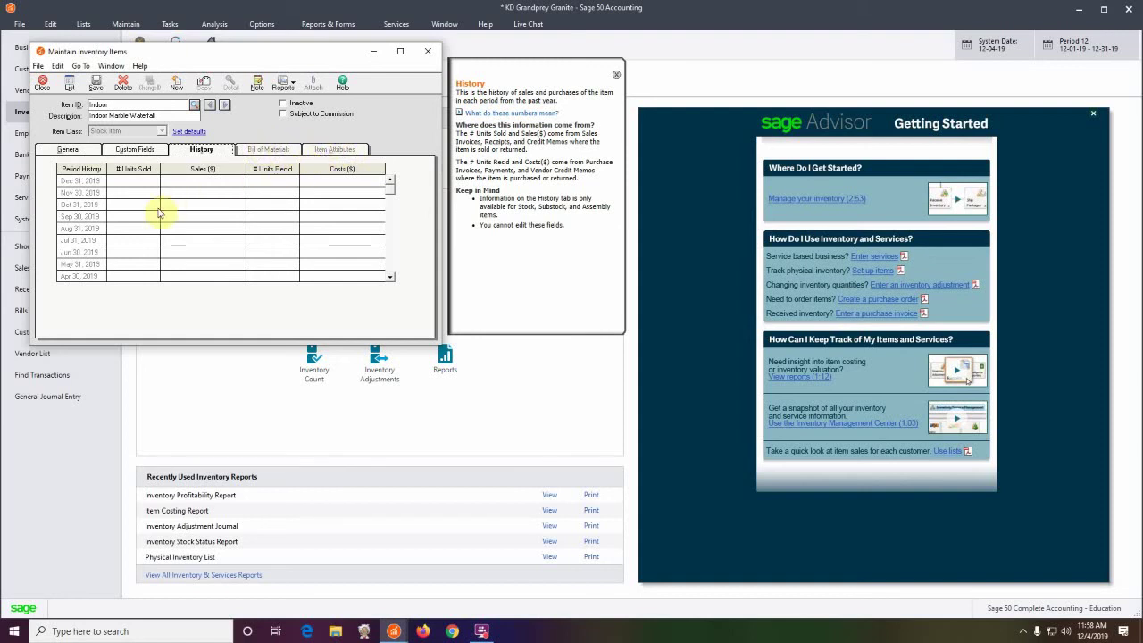
left_click(87, 156)
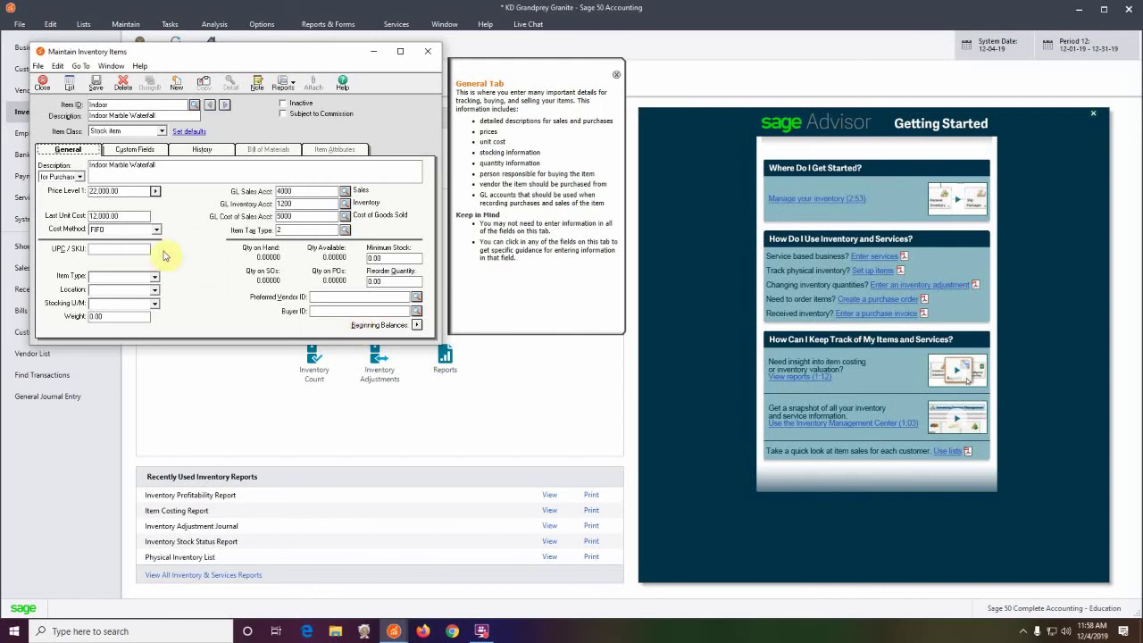
left_click(97, 84)
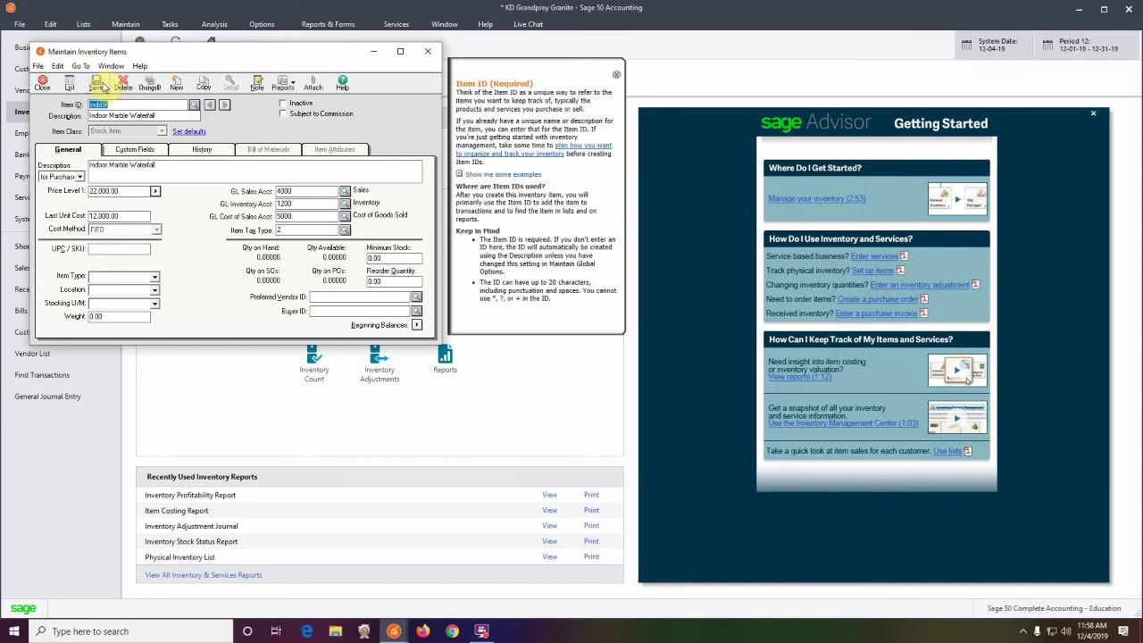
Start a new inventory item with ID Outdoor, description Outdoor Granite Waterfall and item class Stock item.
left_click(177, 83)
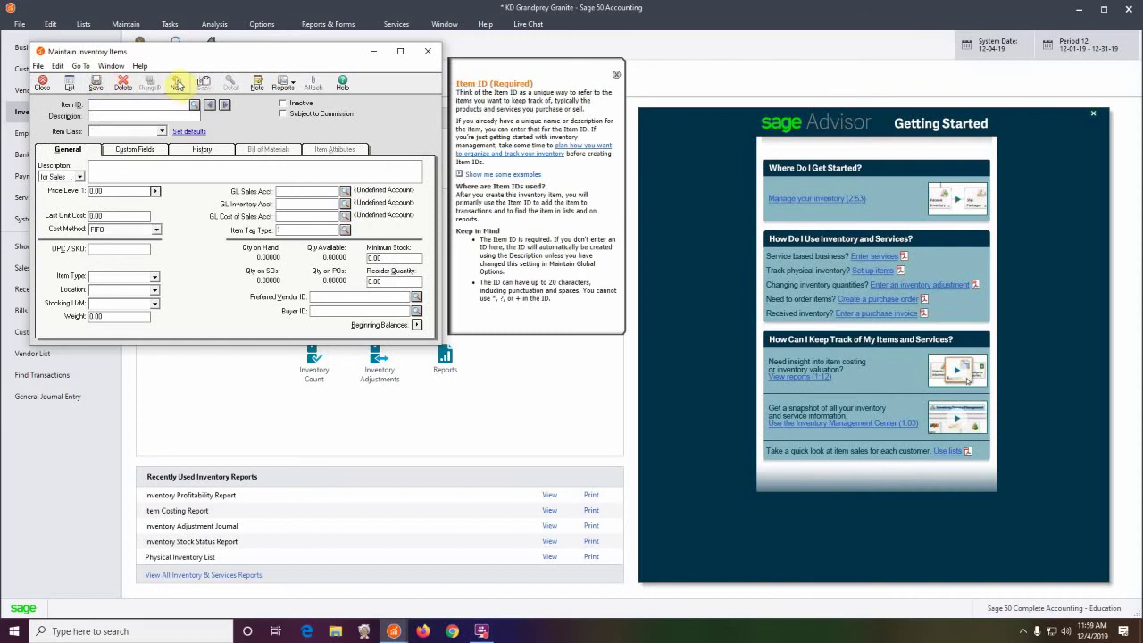
type("Outdoo")
key("BackSpace")
key("BackSpace")
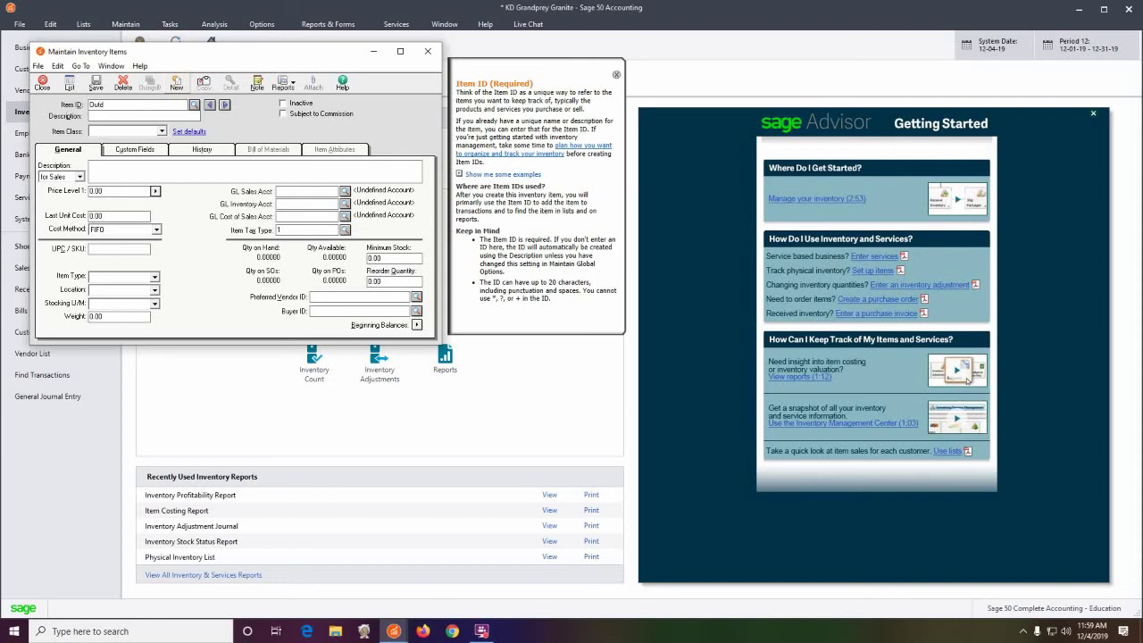
left_click(94, 115)
type("Out")
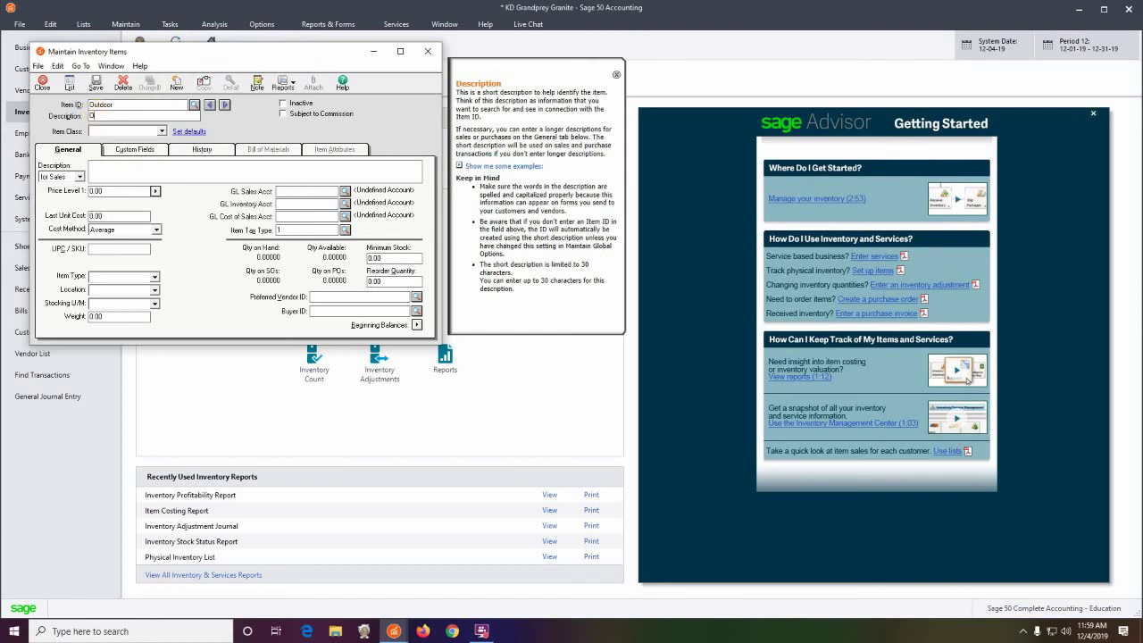
type("door Granite Waterfall")
left_click(163, 132)
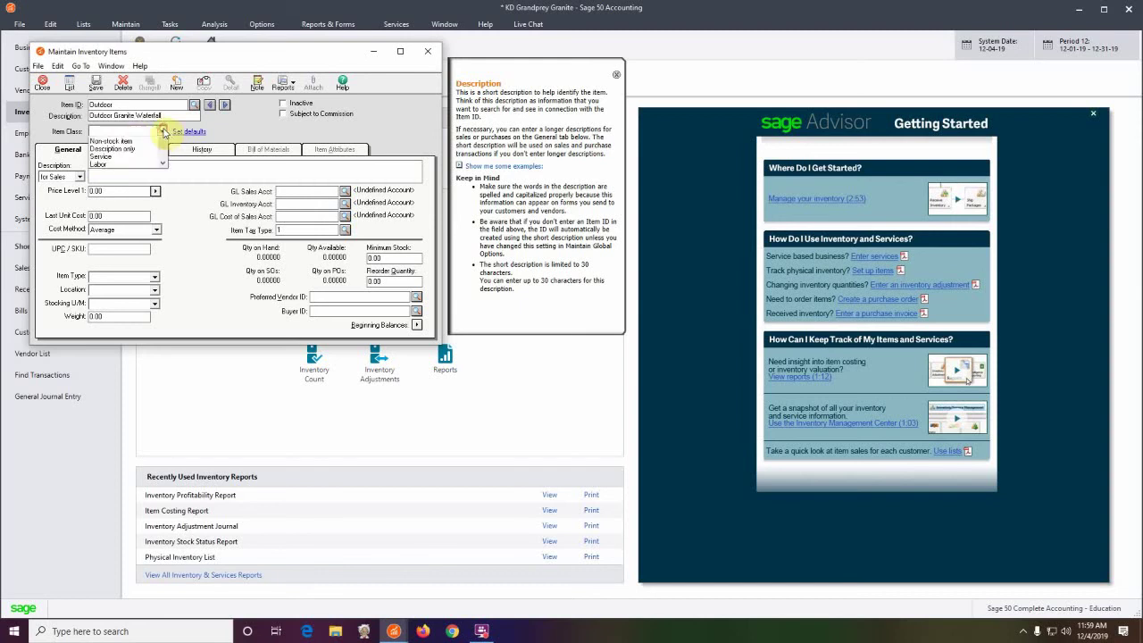
left_click(134, 142)
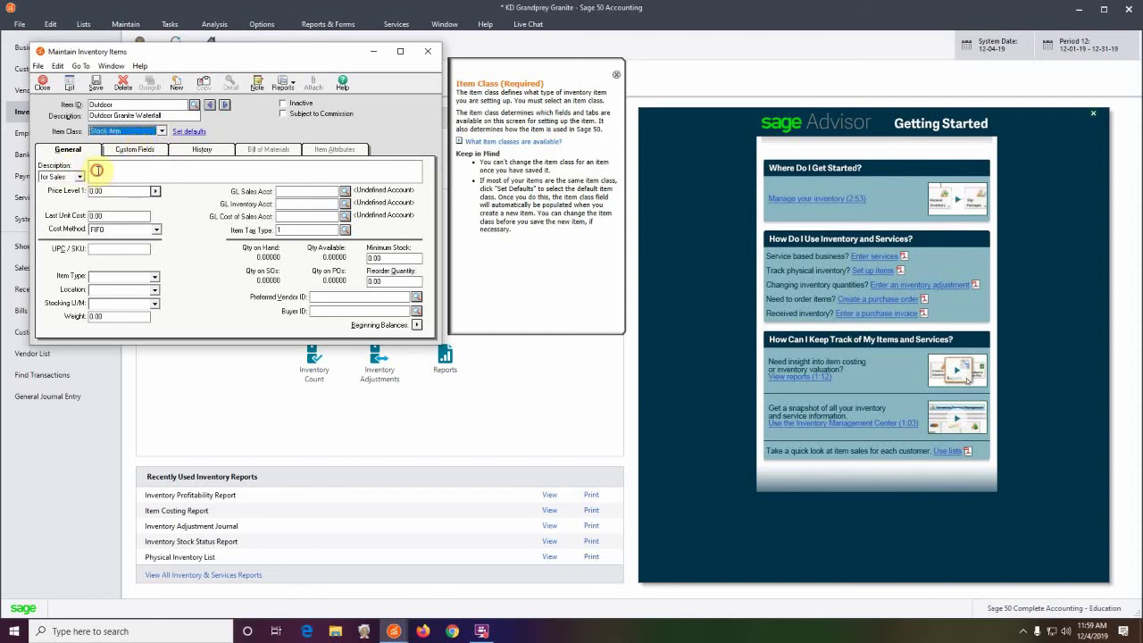
Enter Outdoor Granite Waterfall as the new item's long description for sales and for purchases.
left_click(99, 167)
type("Ou")
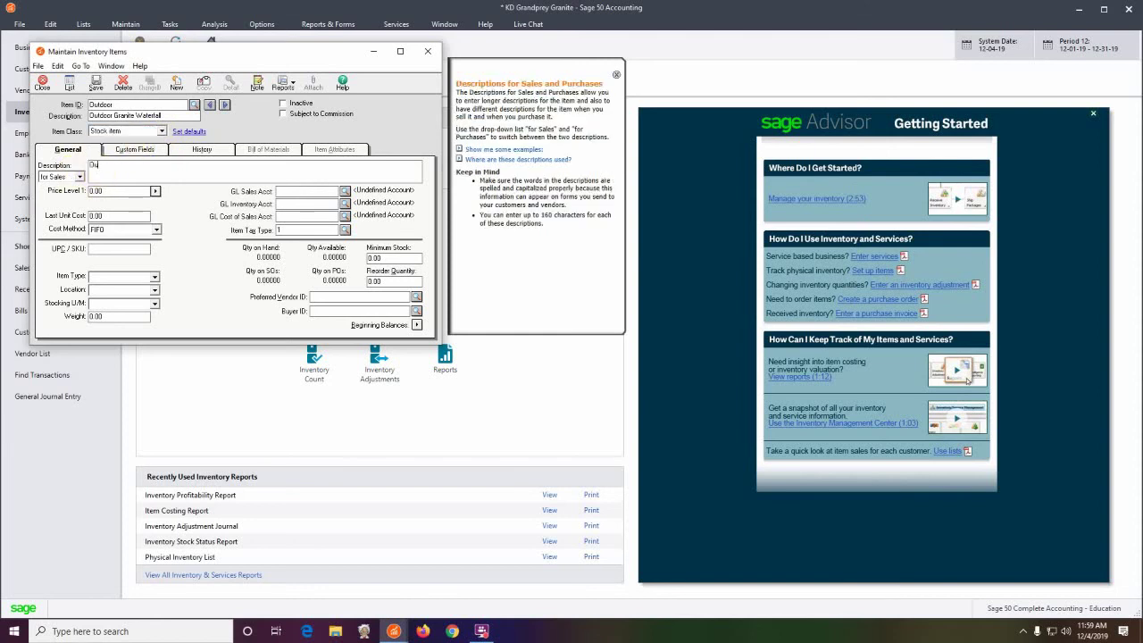
type("tdoor Granit")
type("ite")
type(" Waterfall")
left_click(79, 176)
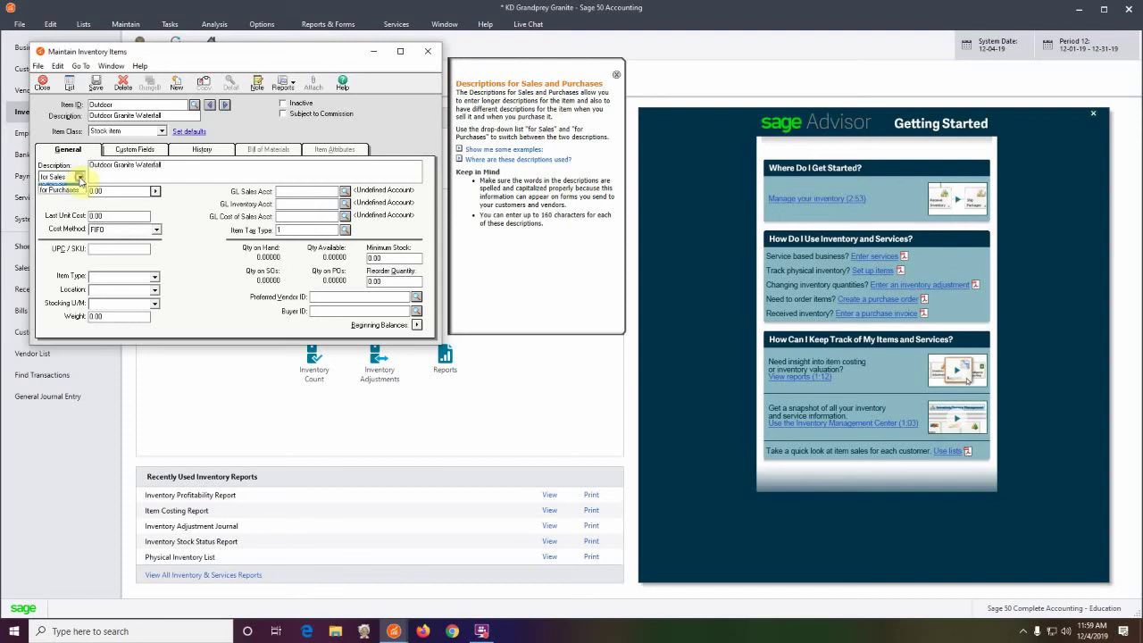
left_click(71, 195)
left_click(100, 170)
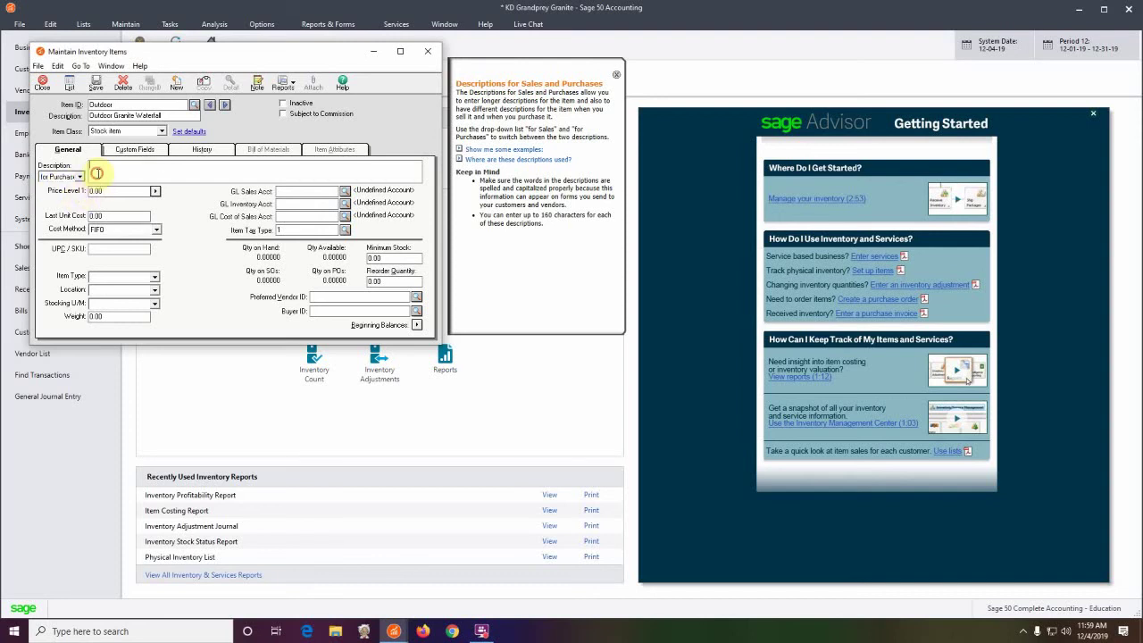
type("Outdoor Granite Waterfall")
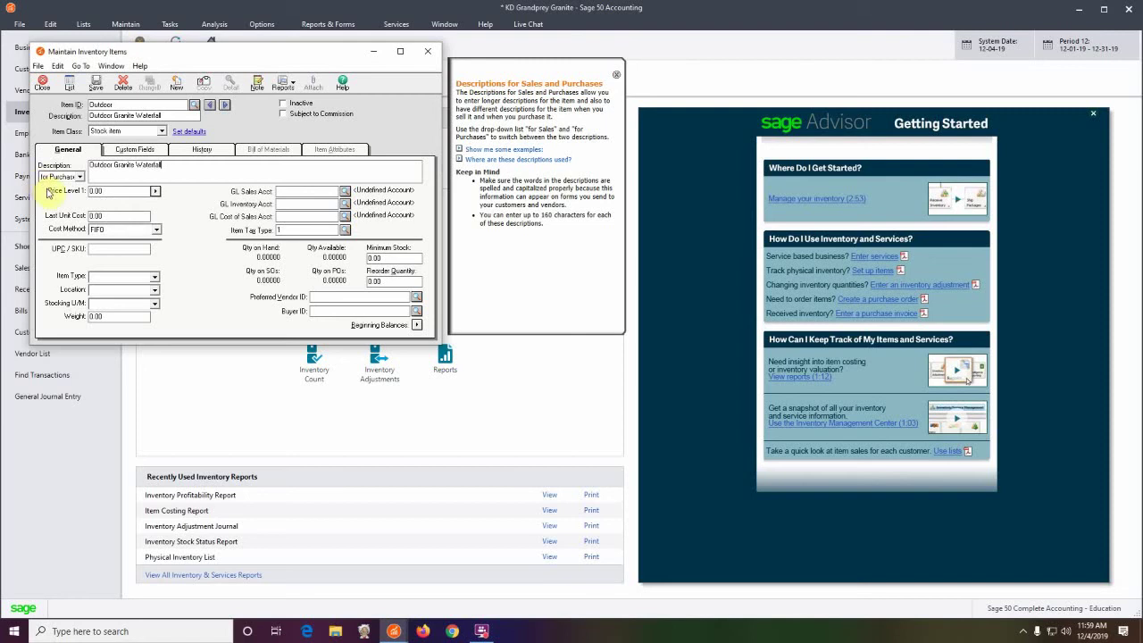
Set the outdoor item's Price Level 1 to 10,000 and its last unit cost to 4,000.
left_click(112, 192)
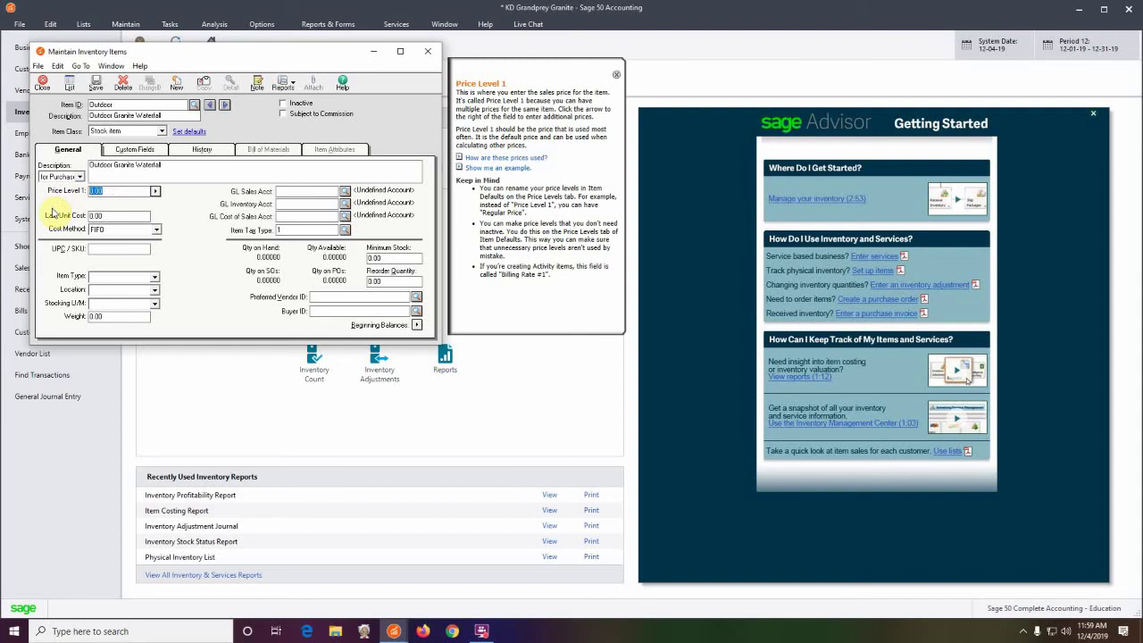
type("10000")
left_click(111, 217)
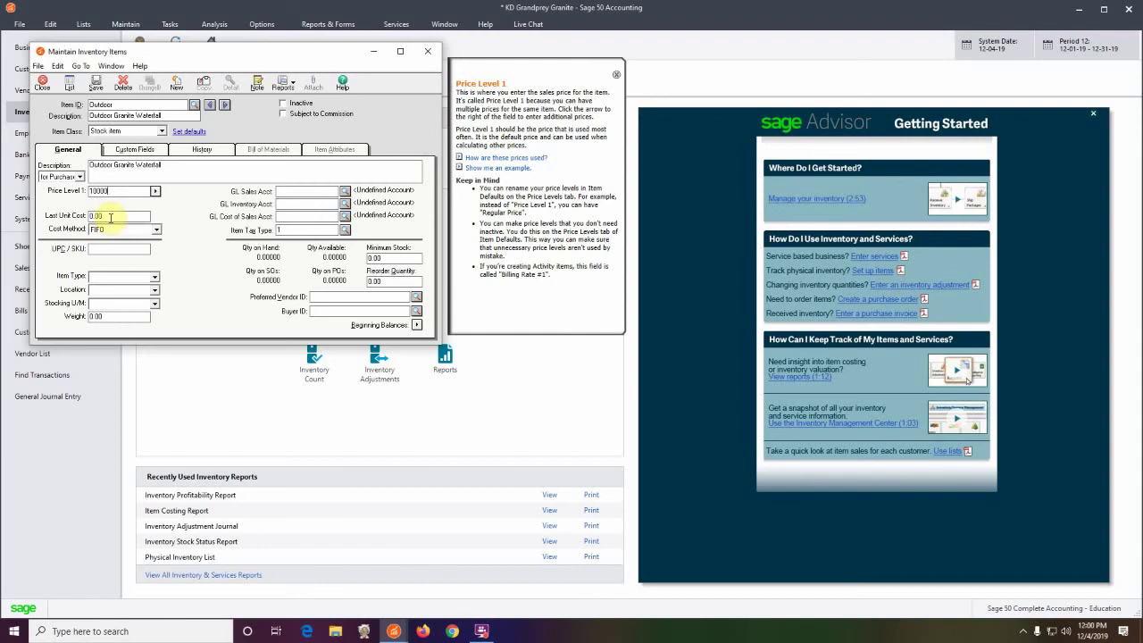
left_click_drag(109, 216, 37, 218)
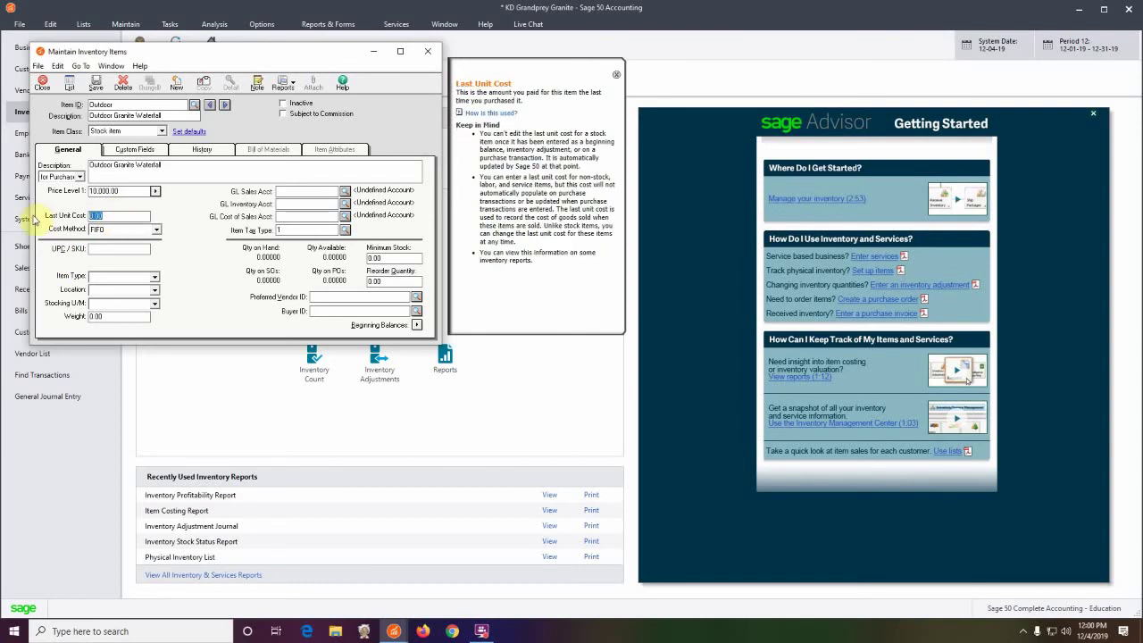
type("4000")
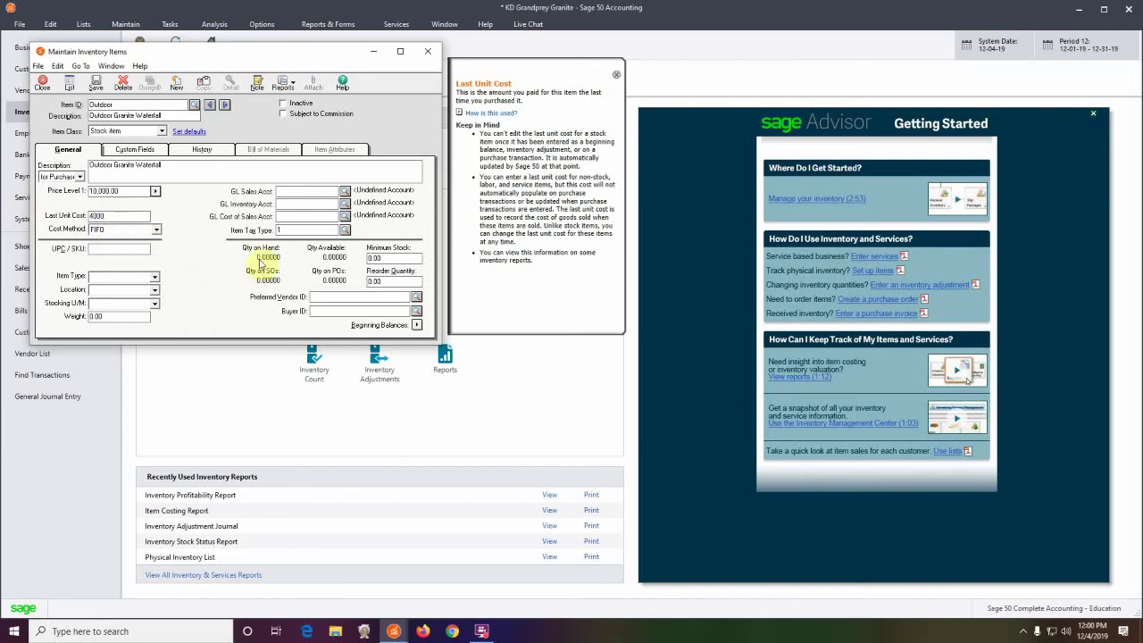
Assign the outdoor item's sales account 4000, inventory account 1200 and cost of sales account 5000, and set exempt tax type 2.
left_click(300, 191)
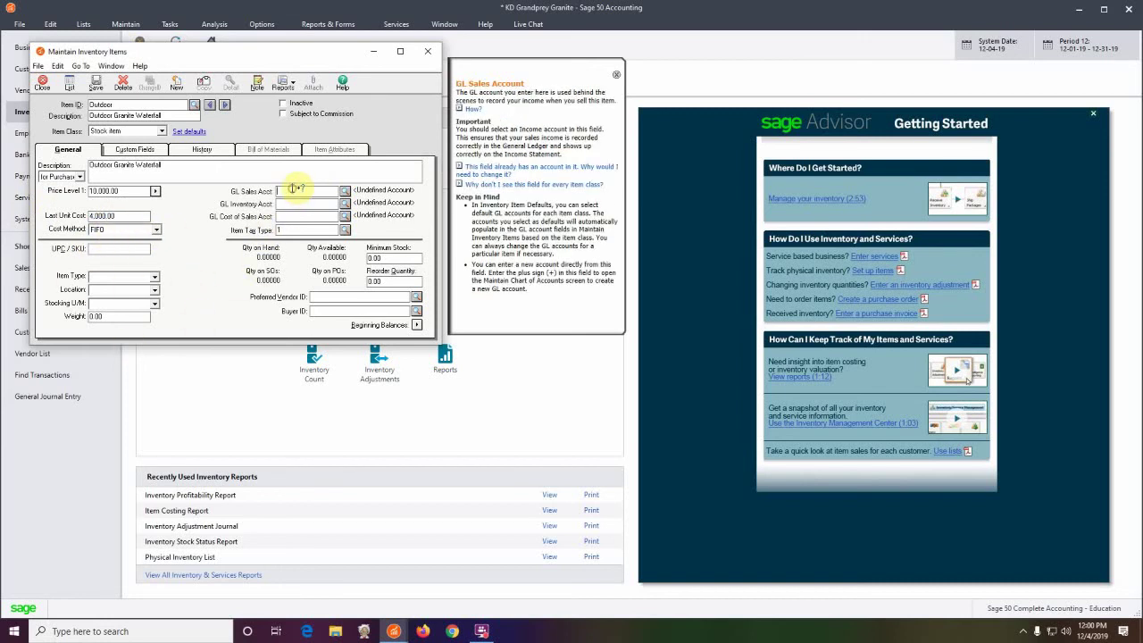
left_click(346, 194)
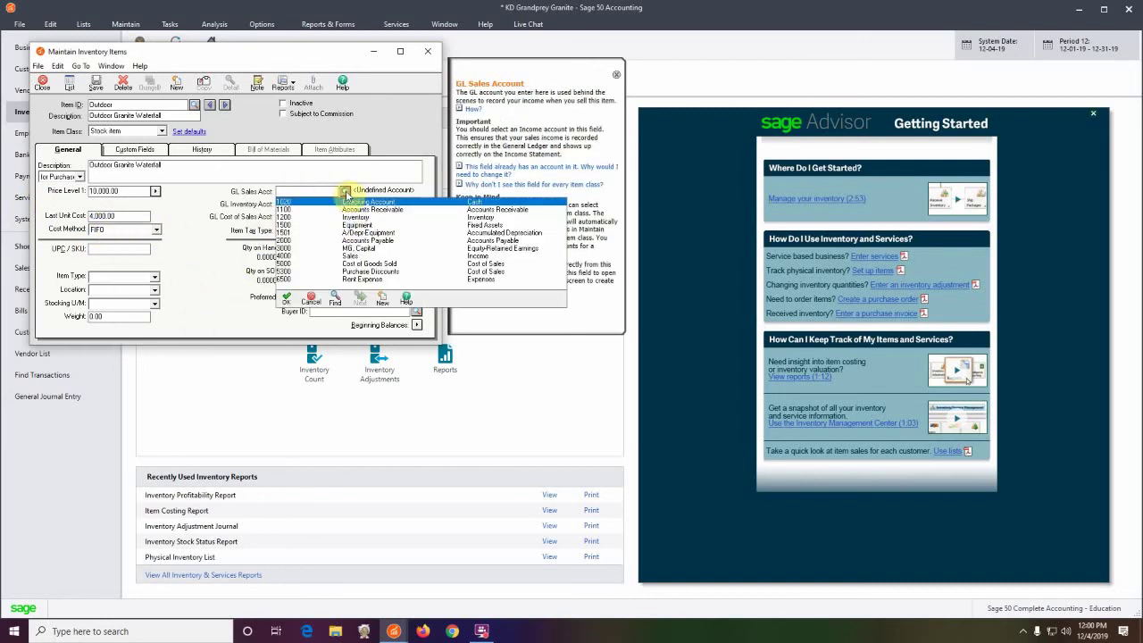
left_click(348, 257)
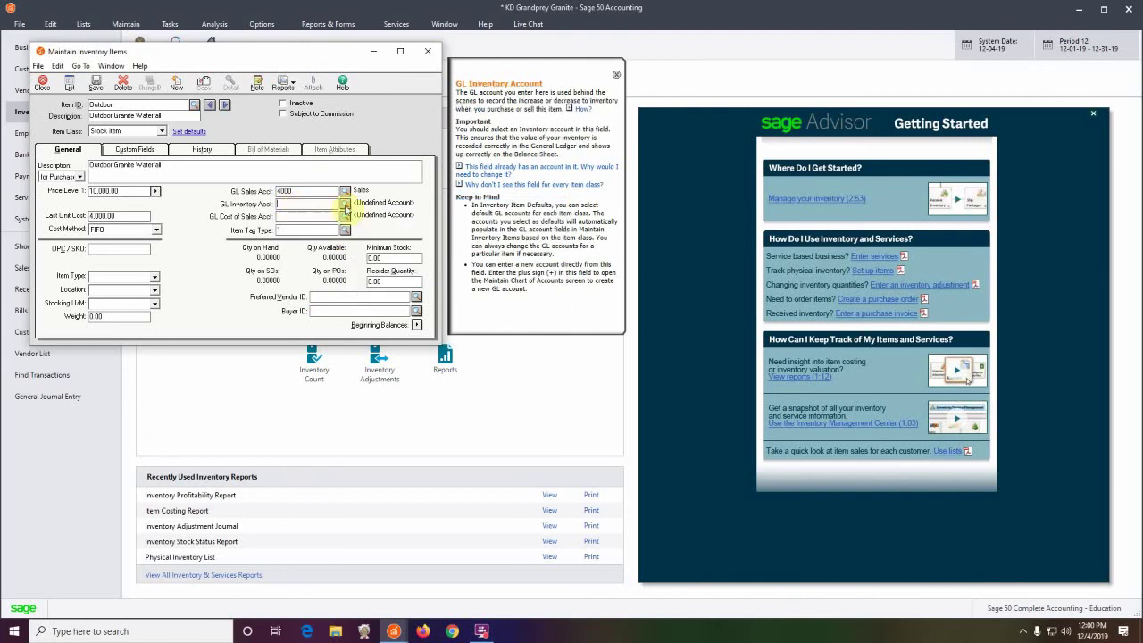
left_click(345, 205)
left_click(348, 229)
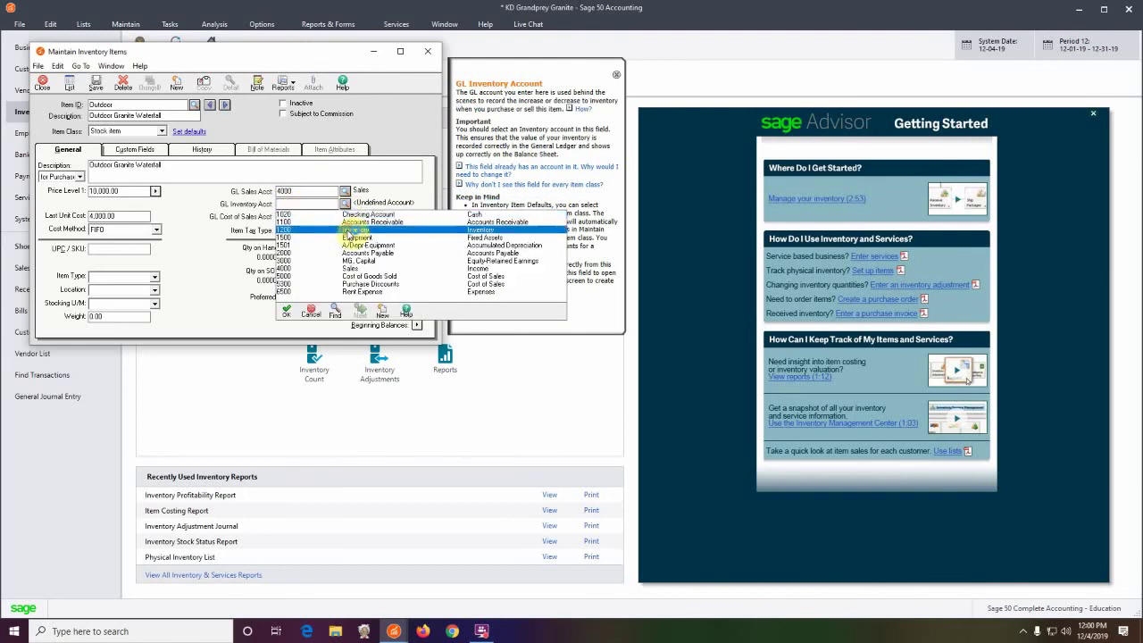
left_click(345, 217)
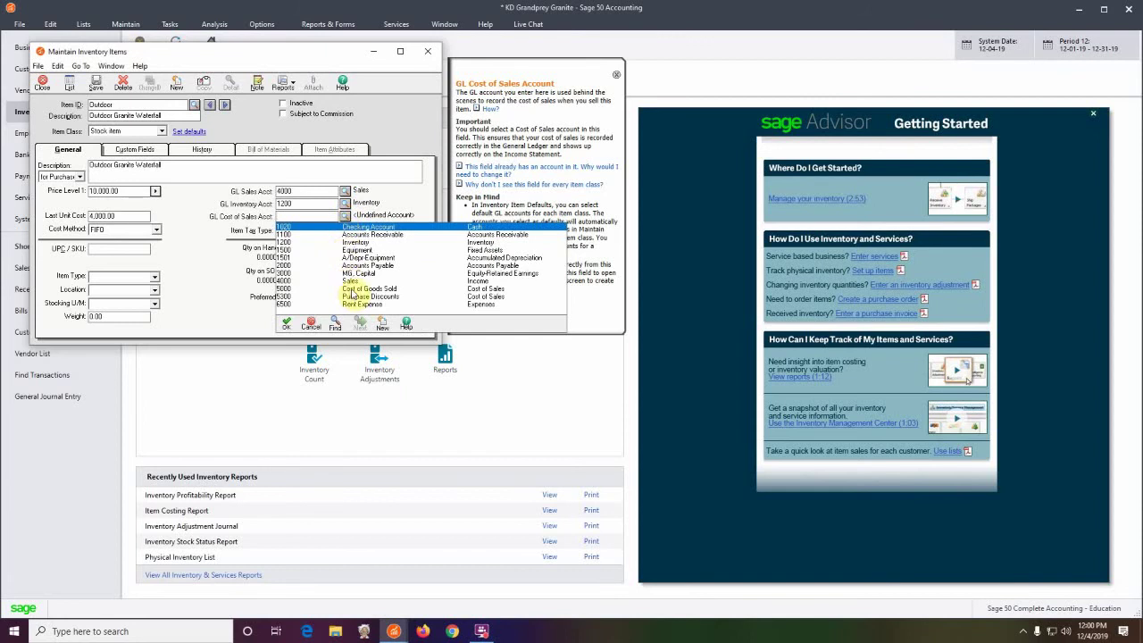
left_click(353, 289)
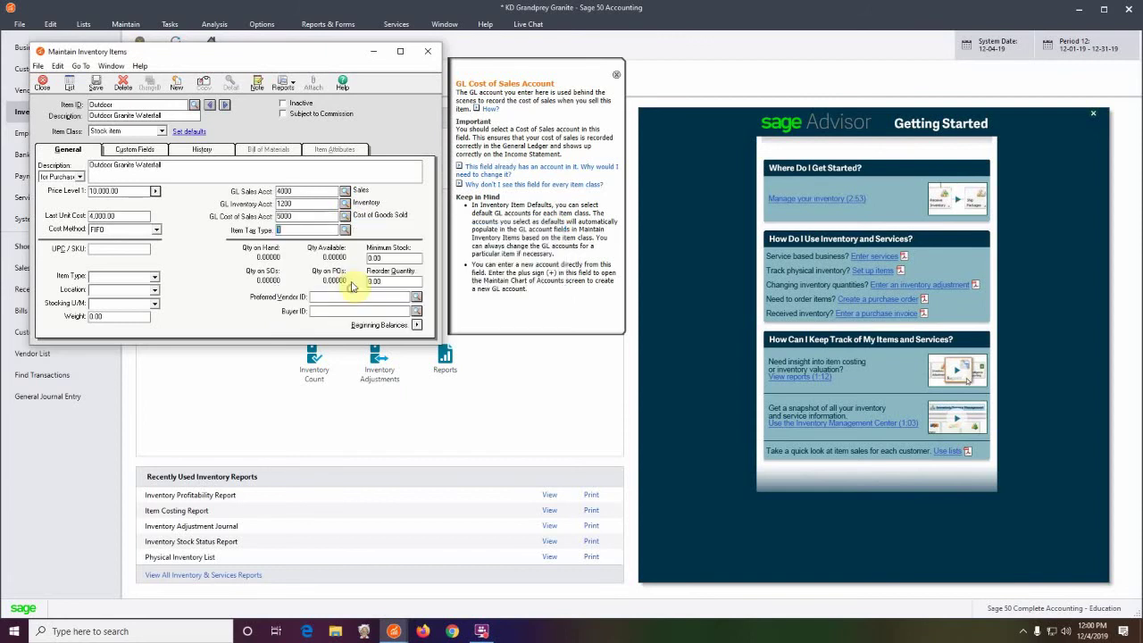
left_click(345, 229)
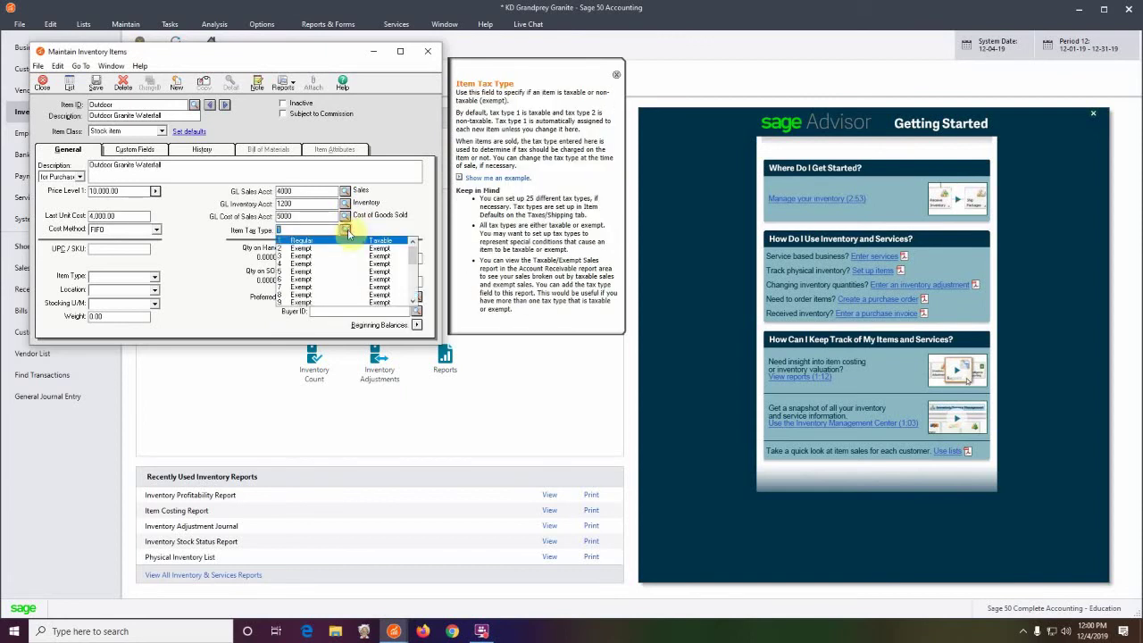
left_click(304, 248)
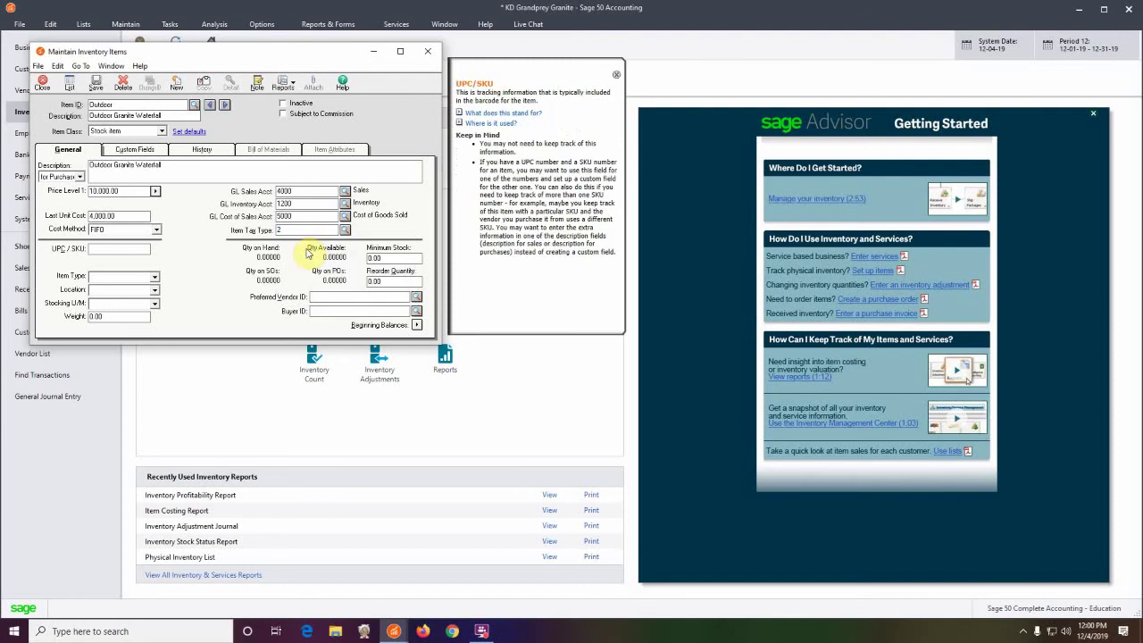
Look over the outdoor item's custom fields and history, then save the Outdoor Granite Waterfall item.
left_click(143, 150)
left_click(185, 149)
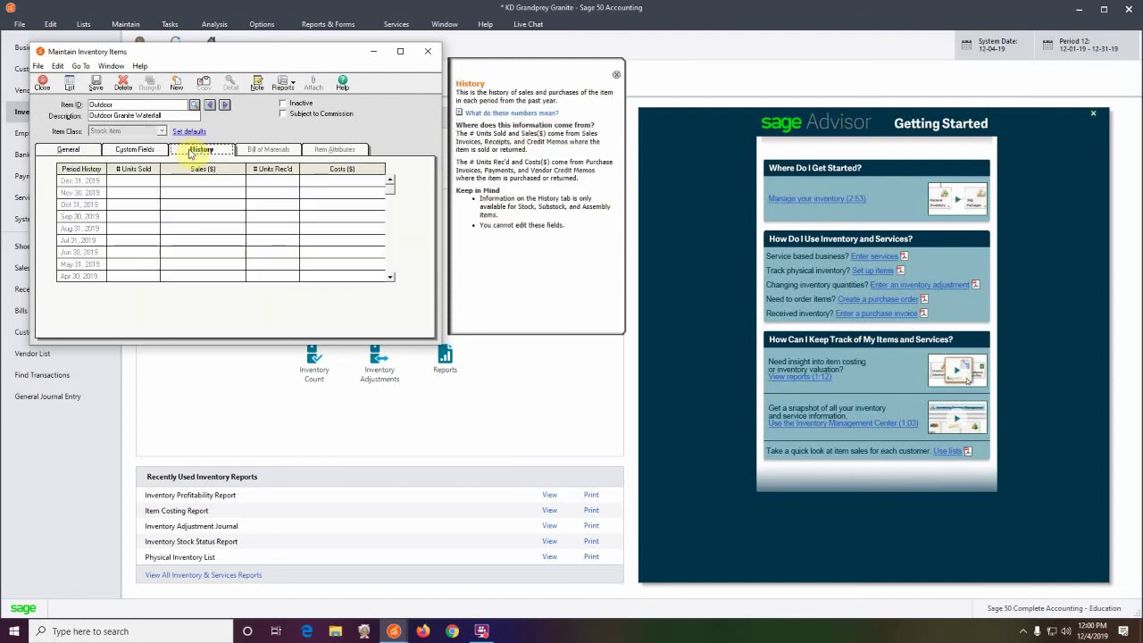
left_click(75, 149)
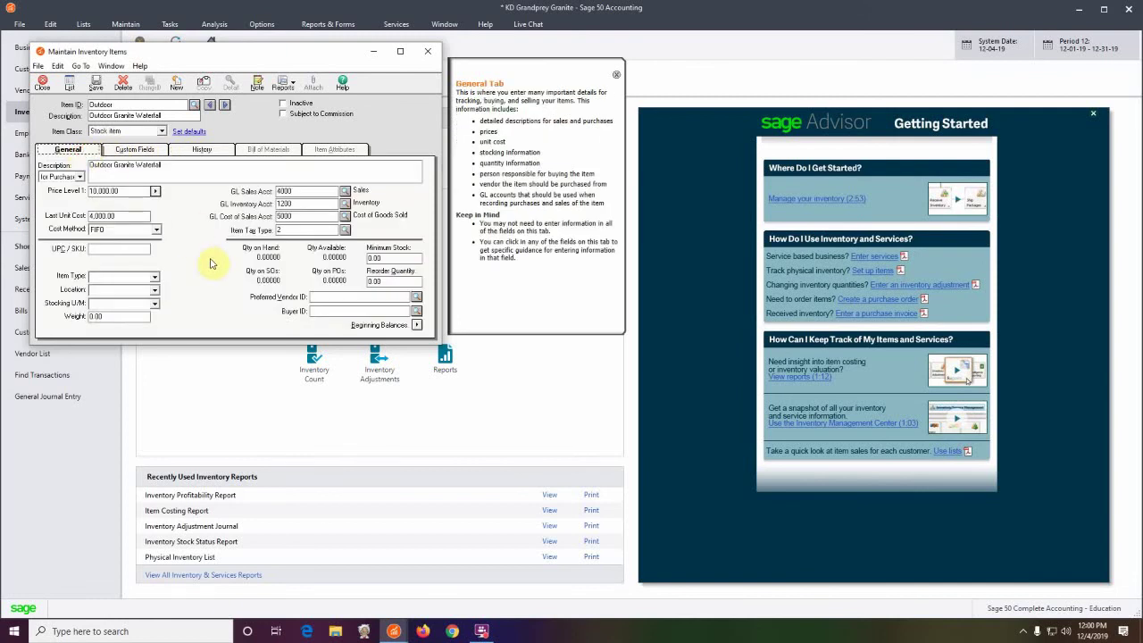
left_click(96, 83)
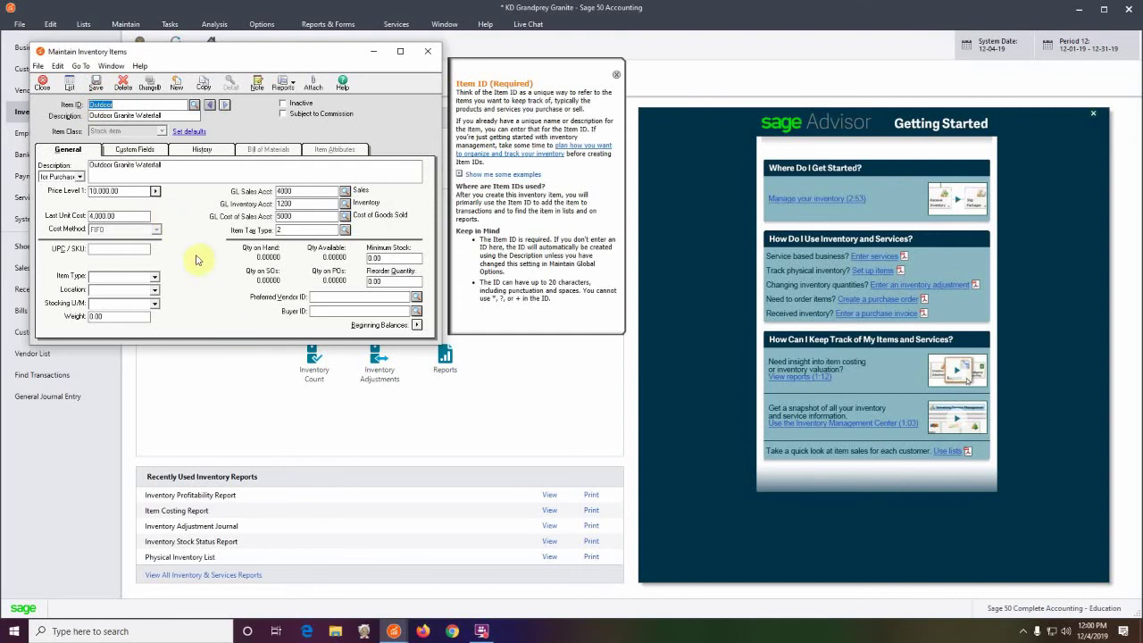
Enter inventory beginning balances for the Indoor Marble Waterfall with a quantity of 1 and a unit cost of 12,000.
left_click(416, 327)
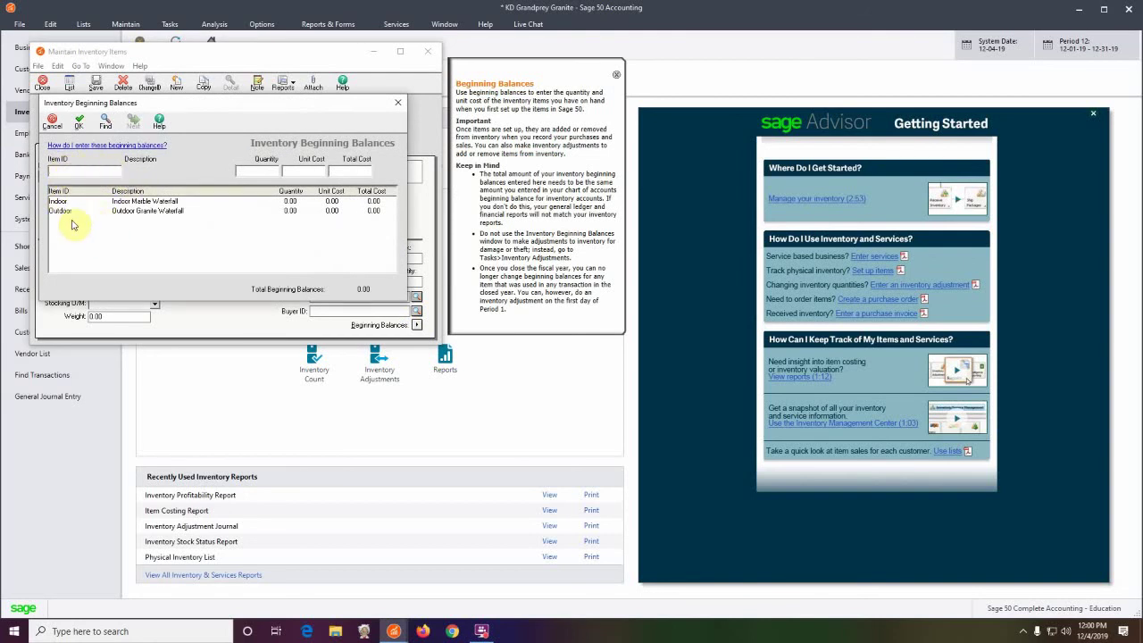
left_click(57, 201)
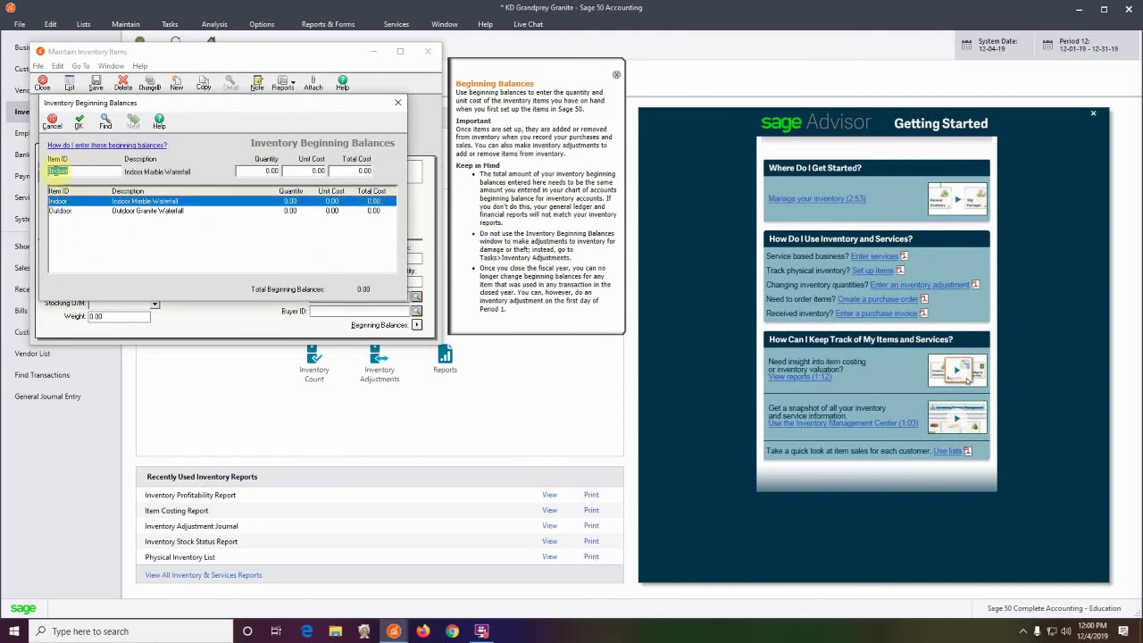
left_click(255, 171)
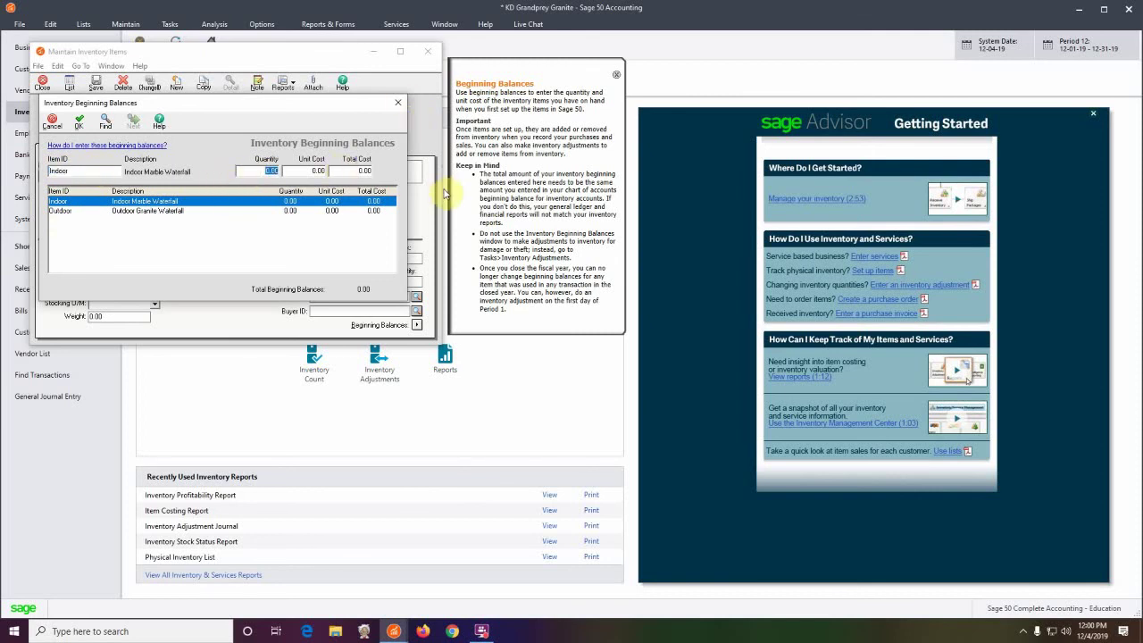
type("1")
key("Tab")
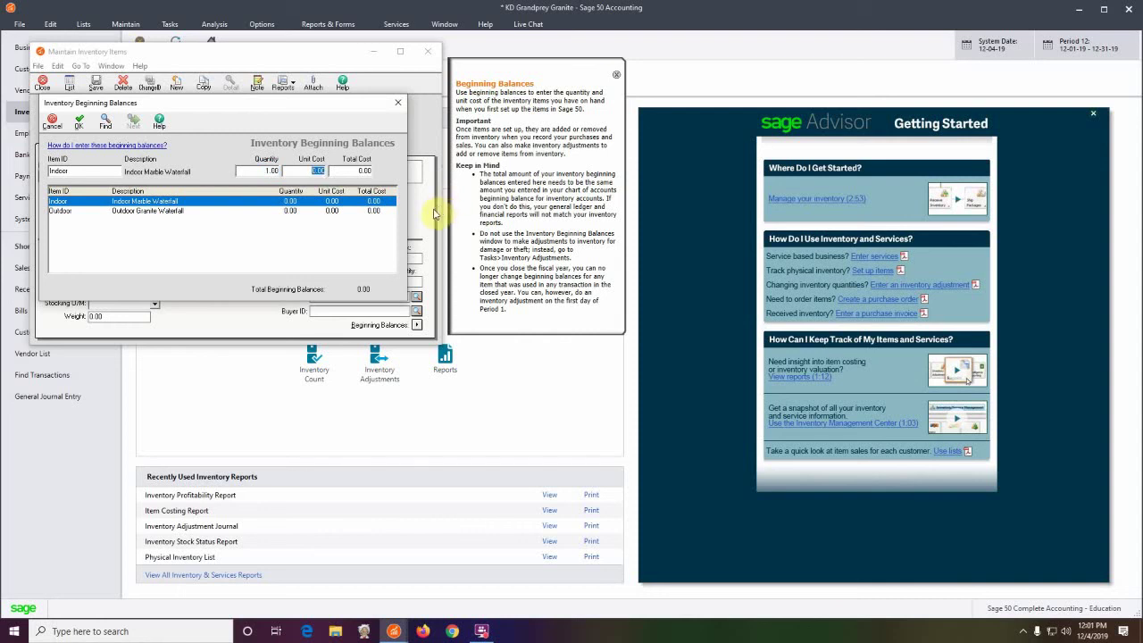
type("12000")
key("Tab")
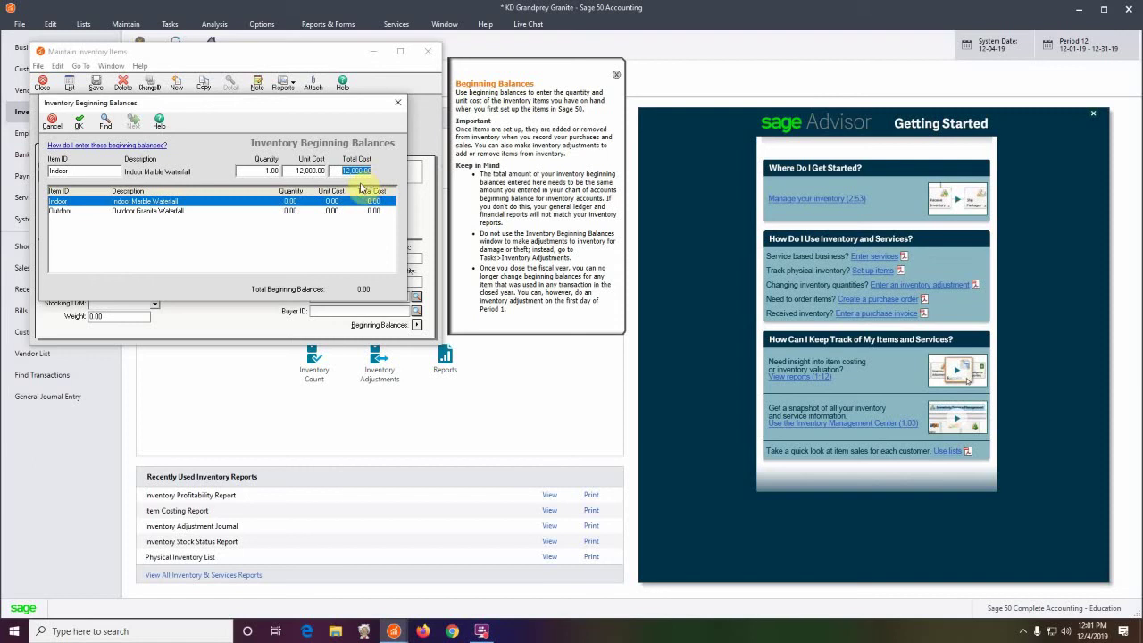
Enter a beginning balance of quantity 1 at a unit cost of 4,000 for the Outdoor Granite Waterfall and accept the balances.
left_click(162, 213)
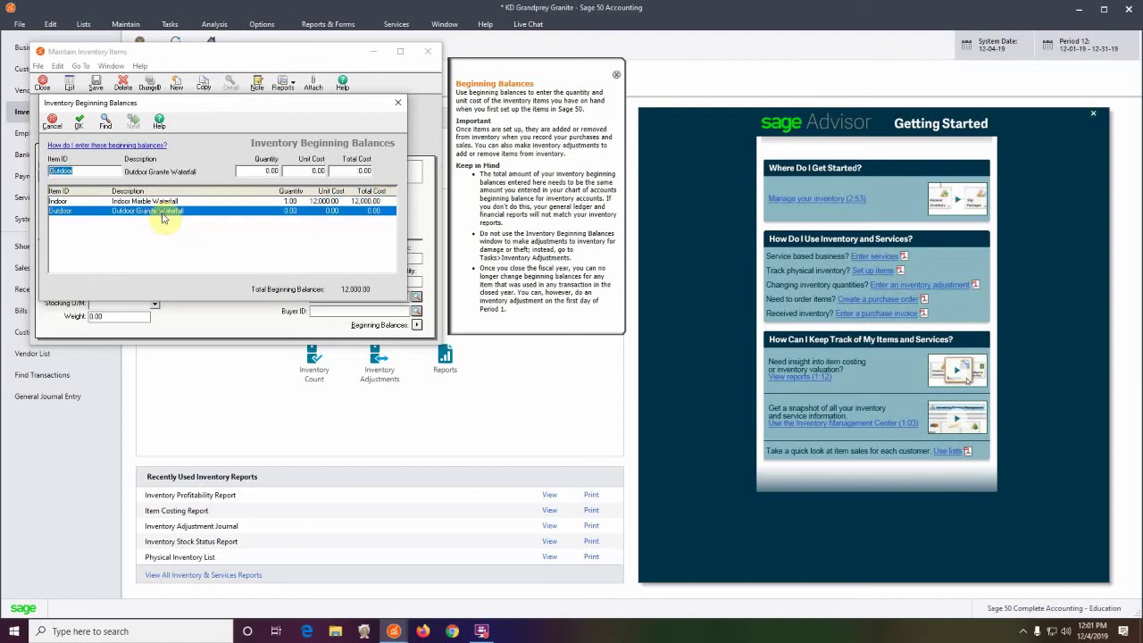
left_click(258, 169)
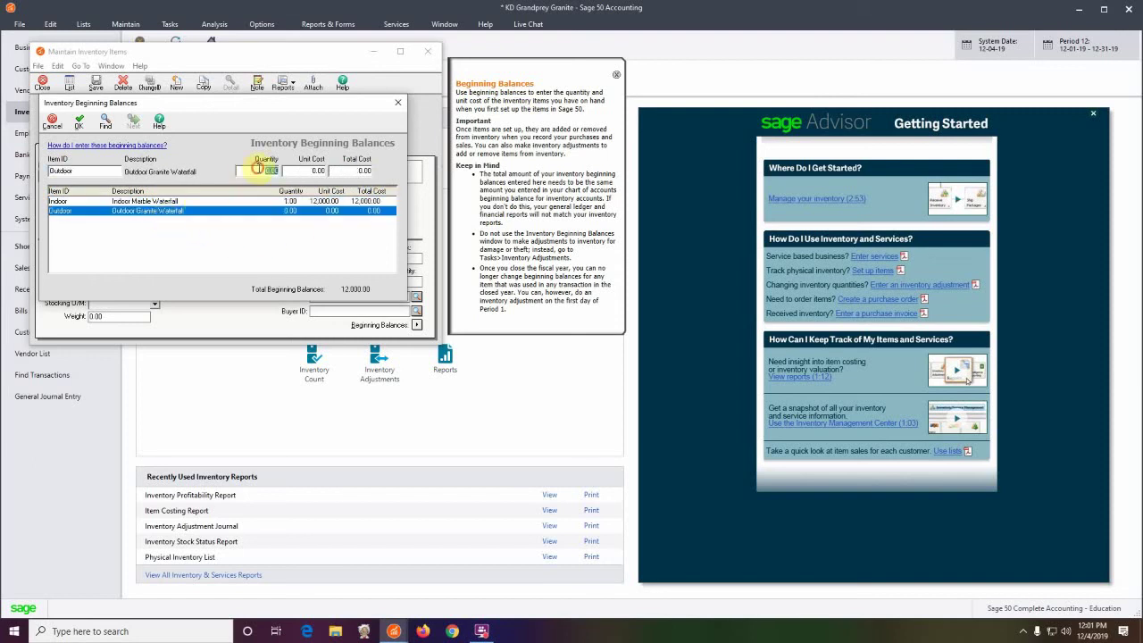
type("1")
key("Tab")
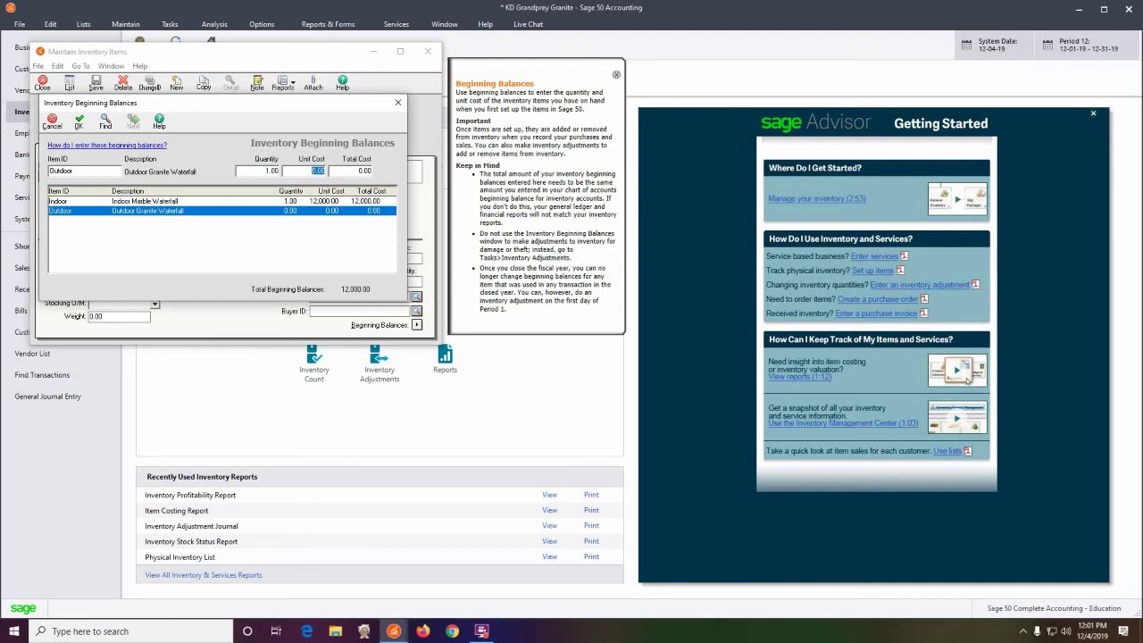
type("4000")
key("Tab")
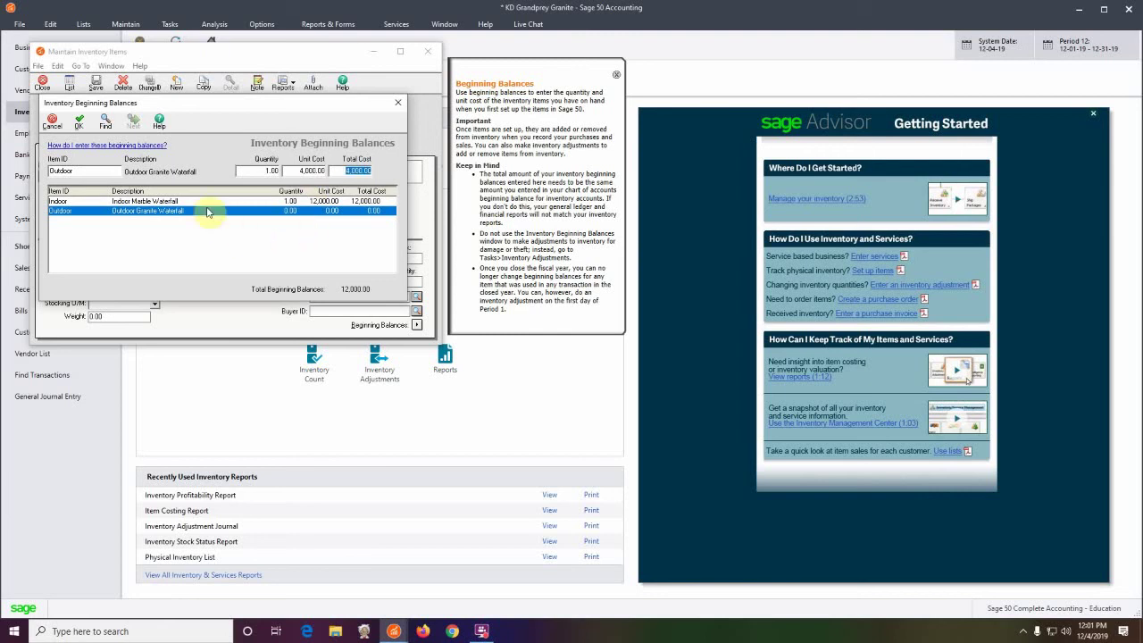
left_click(81, 123)
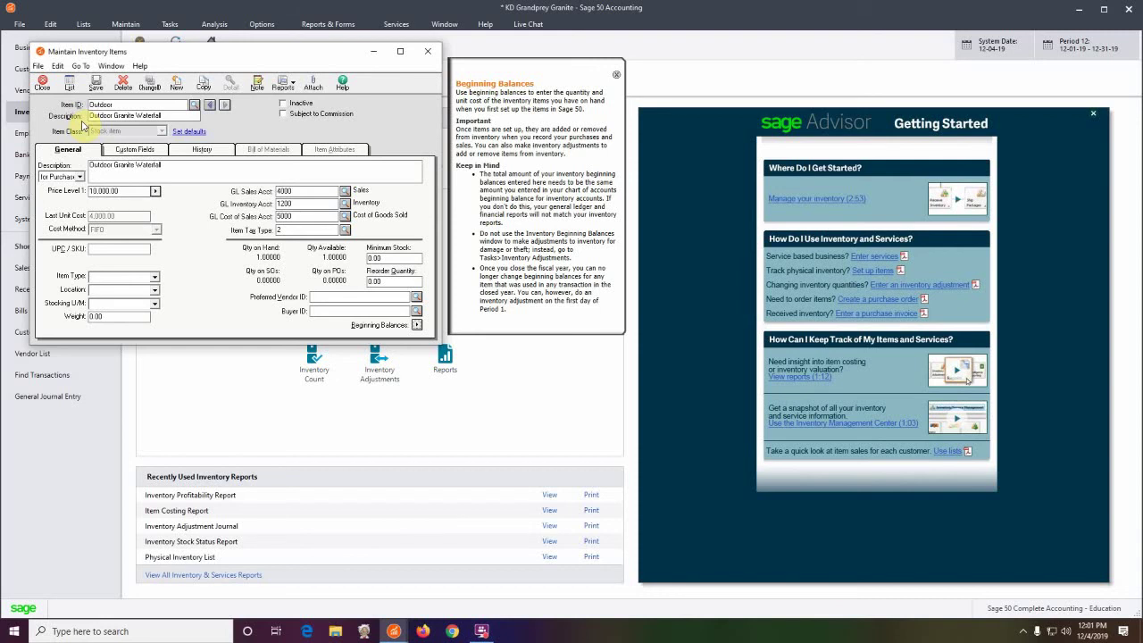
Correct the Indoor Marble Waterfall's beginning unit cost to 10,000, then save and close the inventory item record.
left_click(416, 325)
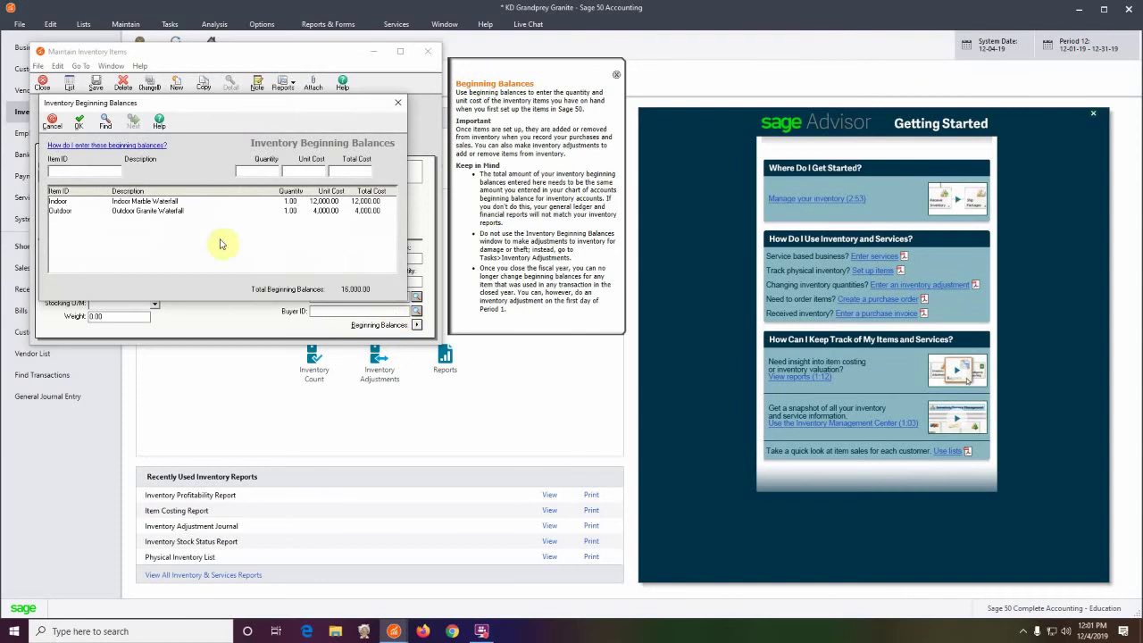
left_click(144, 203)
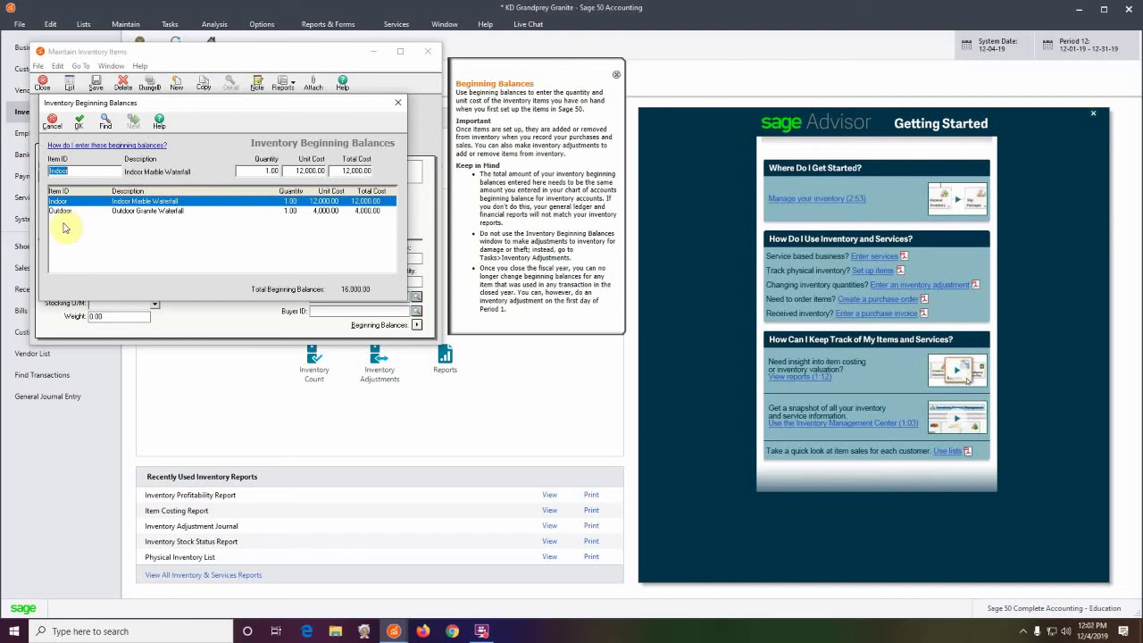
left_click(298, 171)
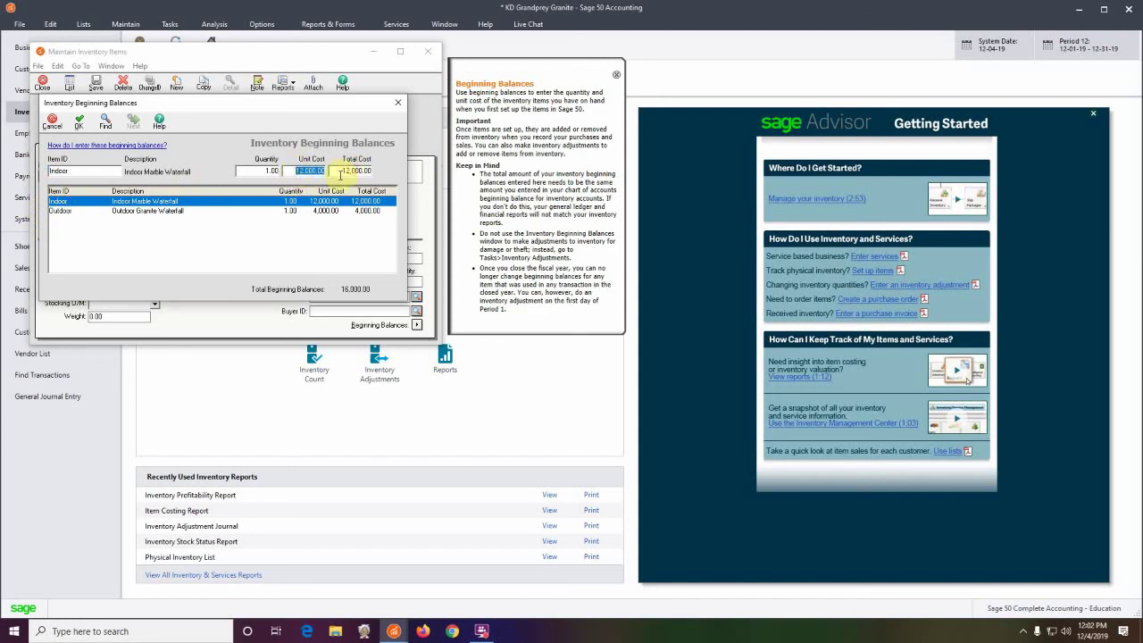
type("10,000")
key("Tab")
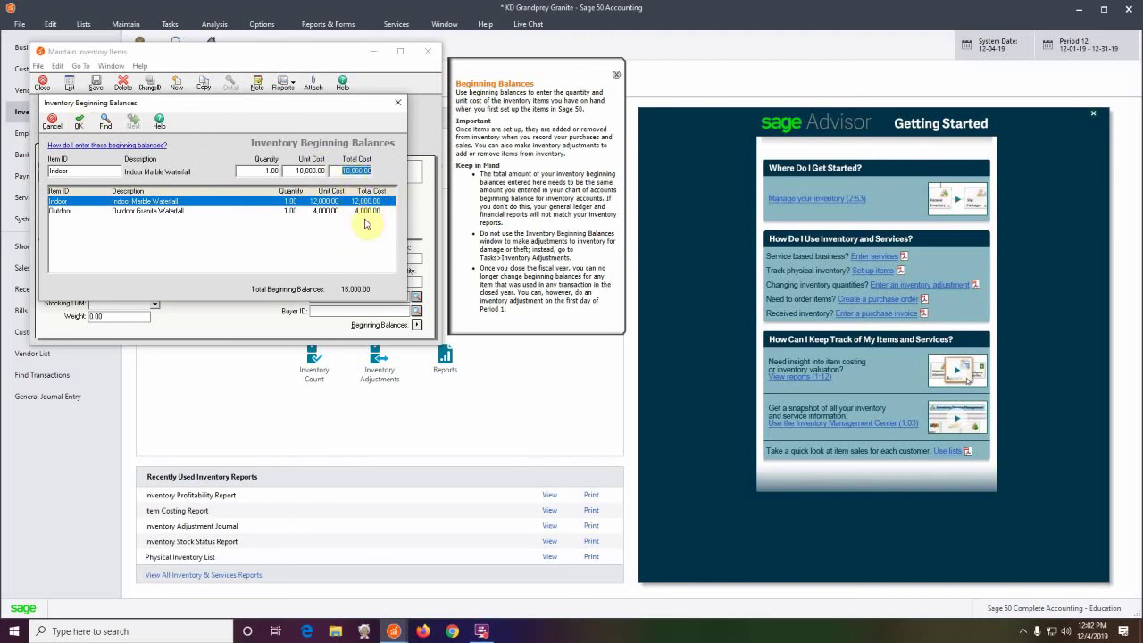
left_click(82, 123)
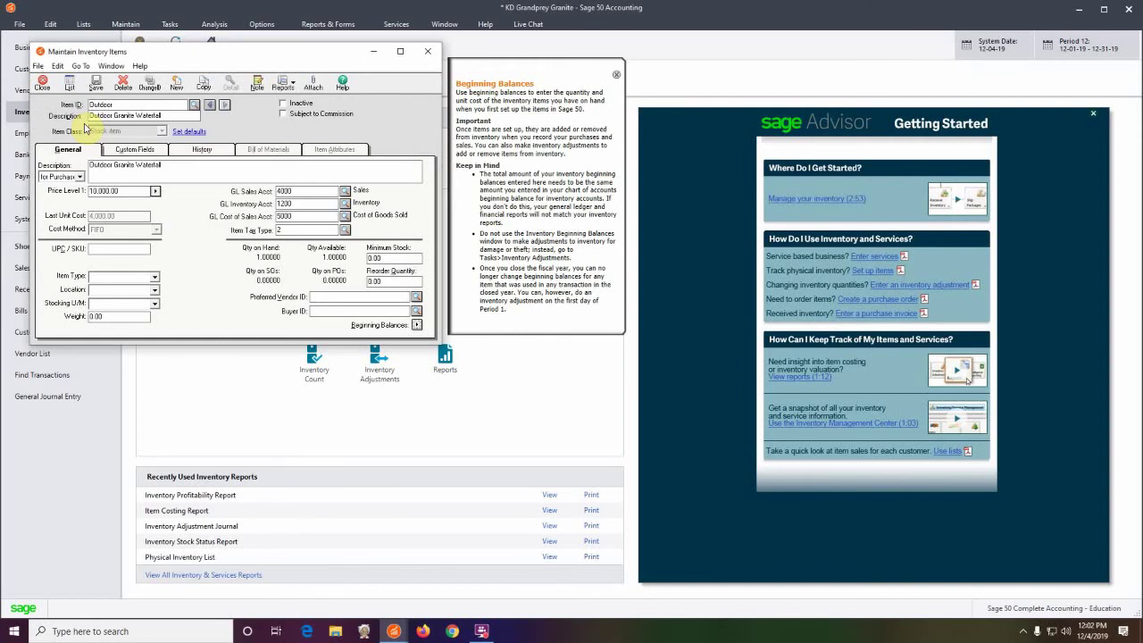
left_click(93, 87)
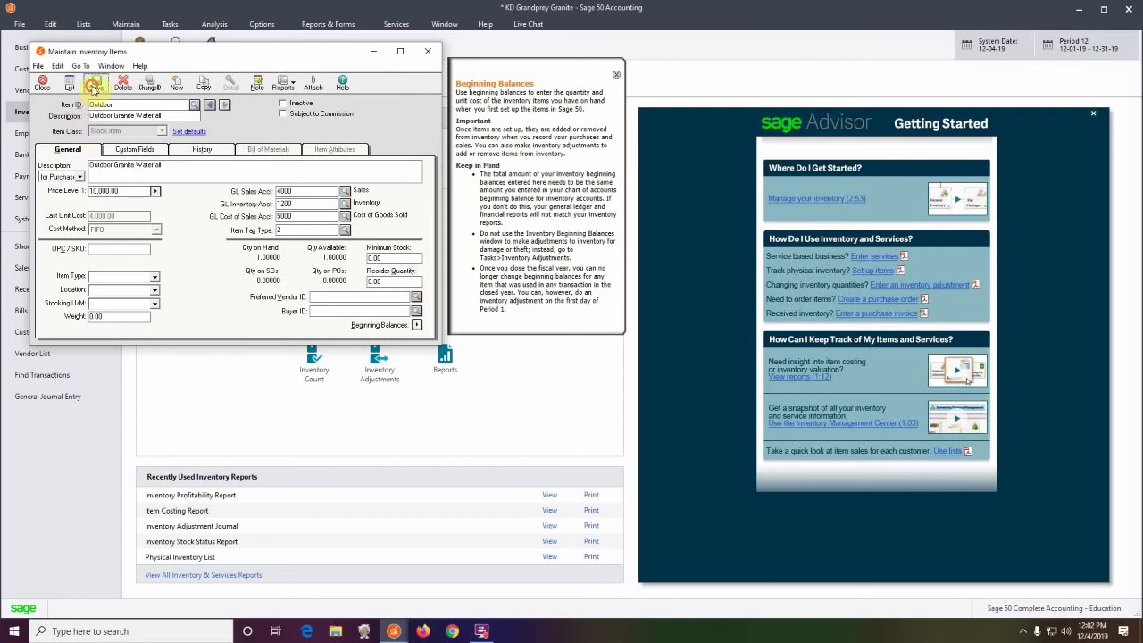
left_click(42, 85)
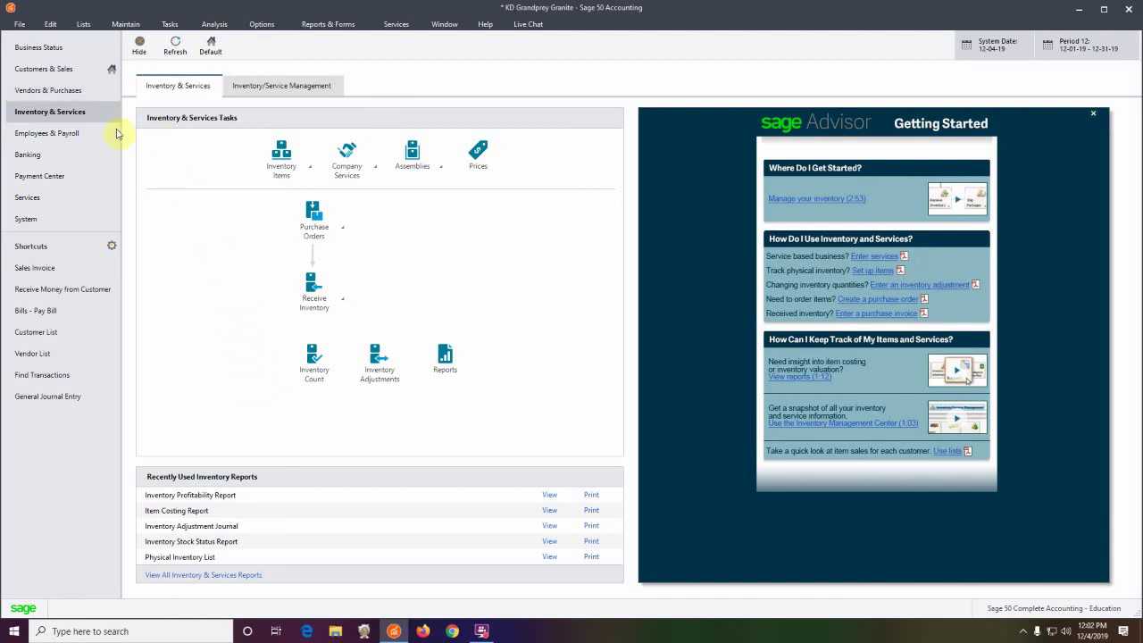
Create a new vendor with the ID Angel and the name Angel Marbleworks, using 1200 Inventory as its expense account.
left_click(57, 89)
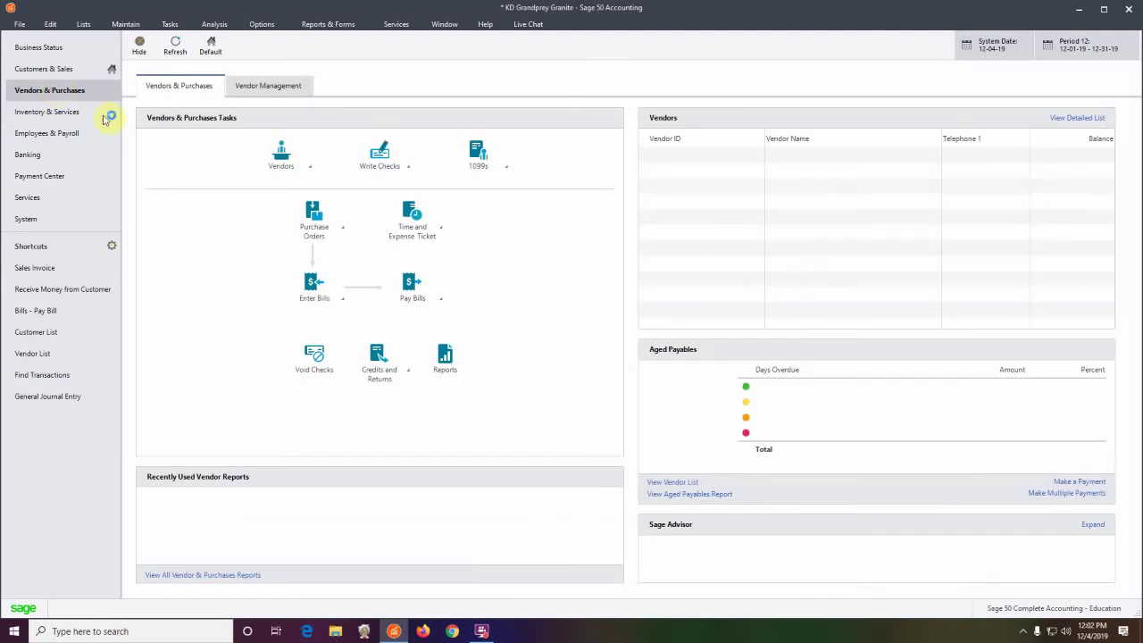
left_click(309, 168)
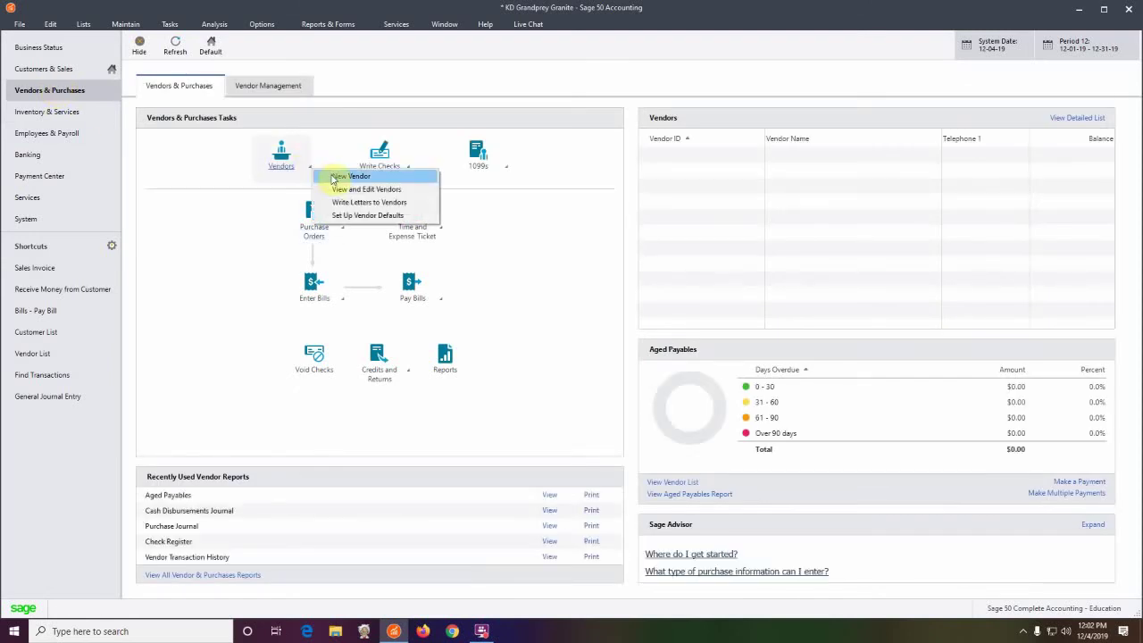
left_click(335, 177)
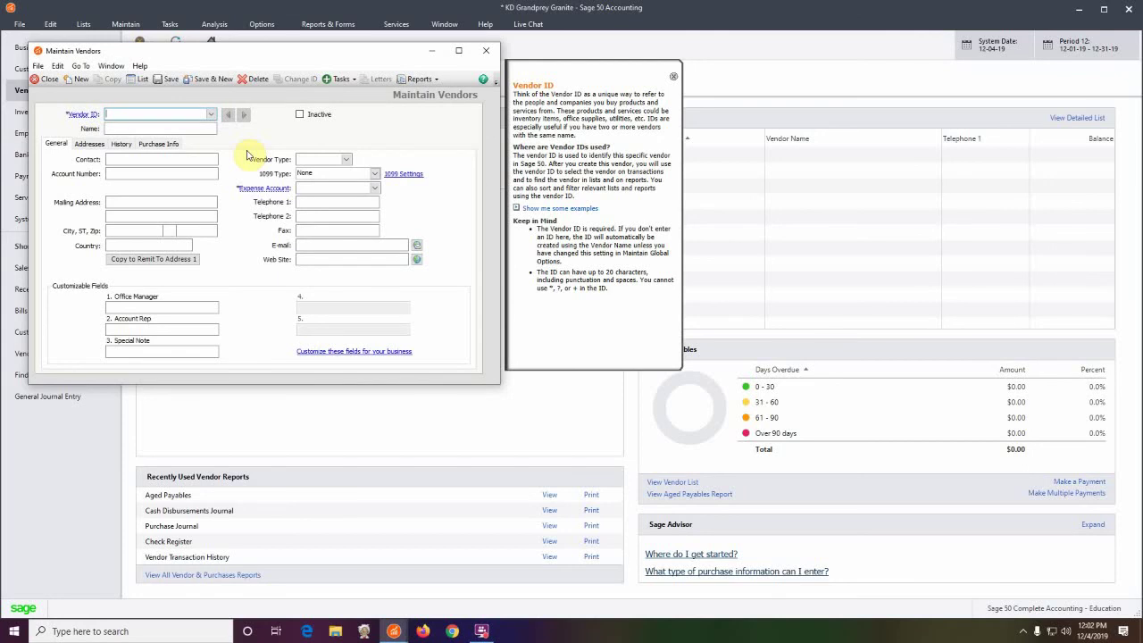
type("Angel")
left_click(113, 128)
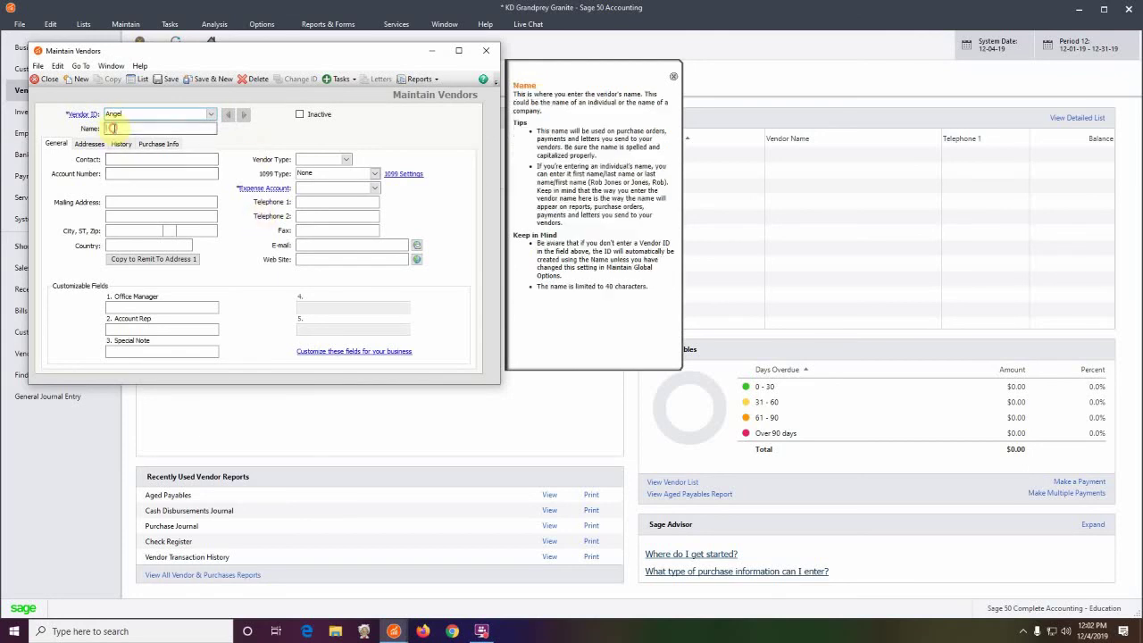
type("Angel Marblework")
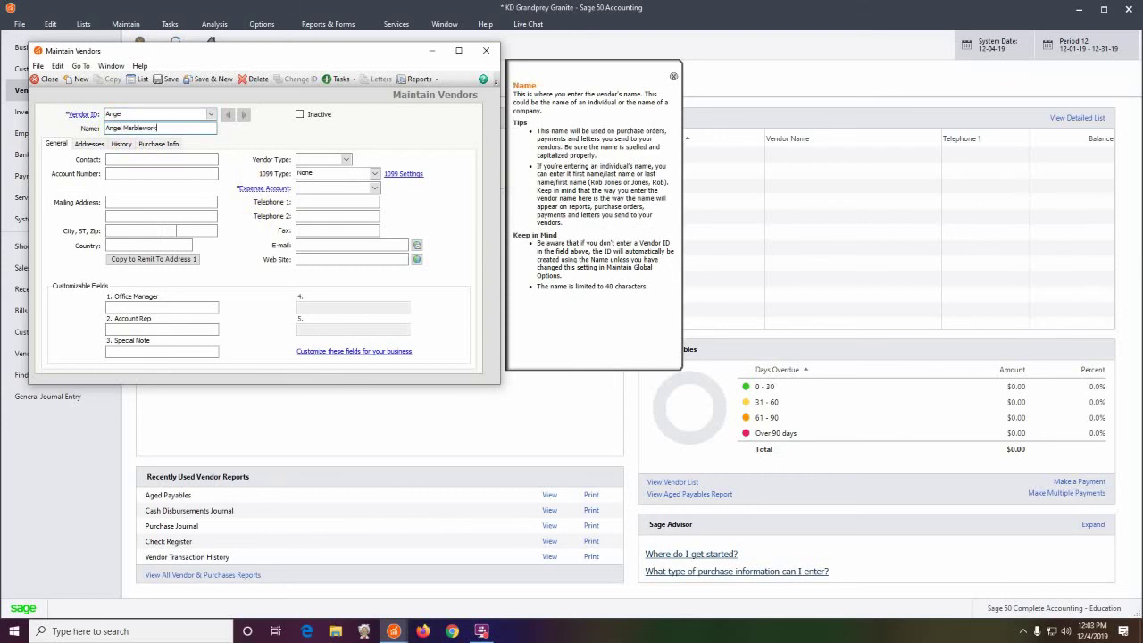
type("s")
left_click(375, 190)
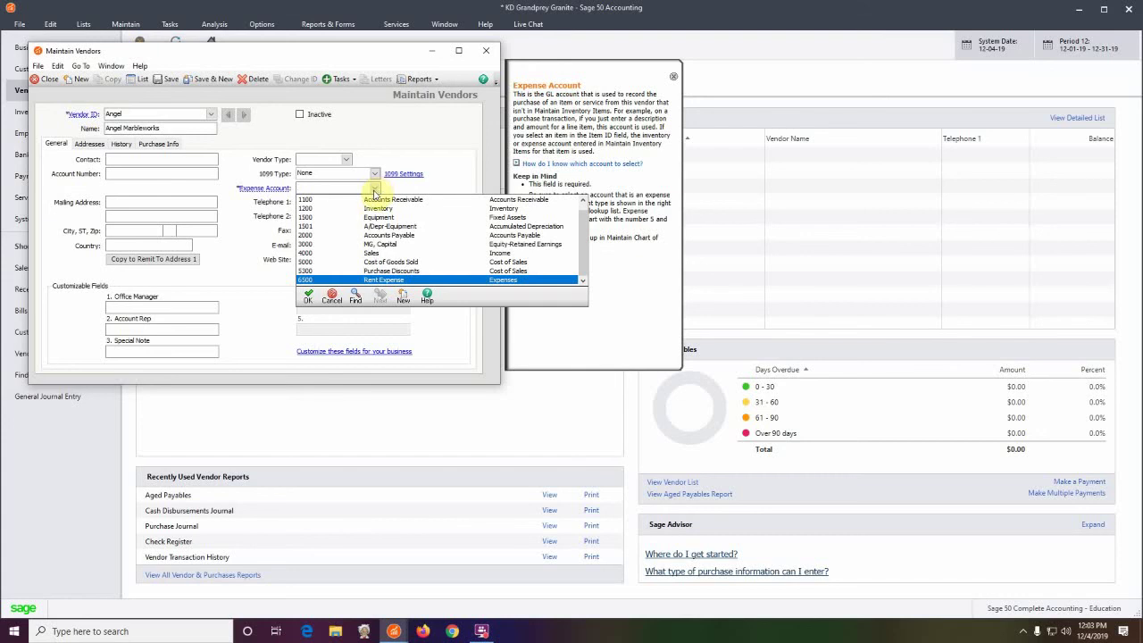
double_click(372, 208)
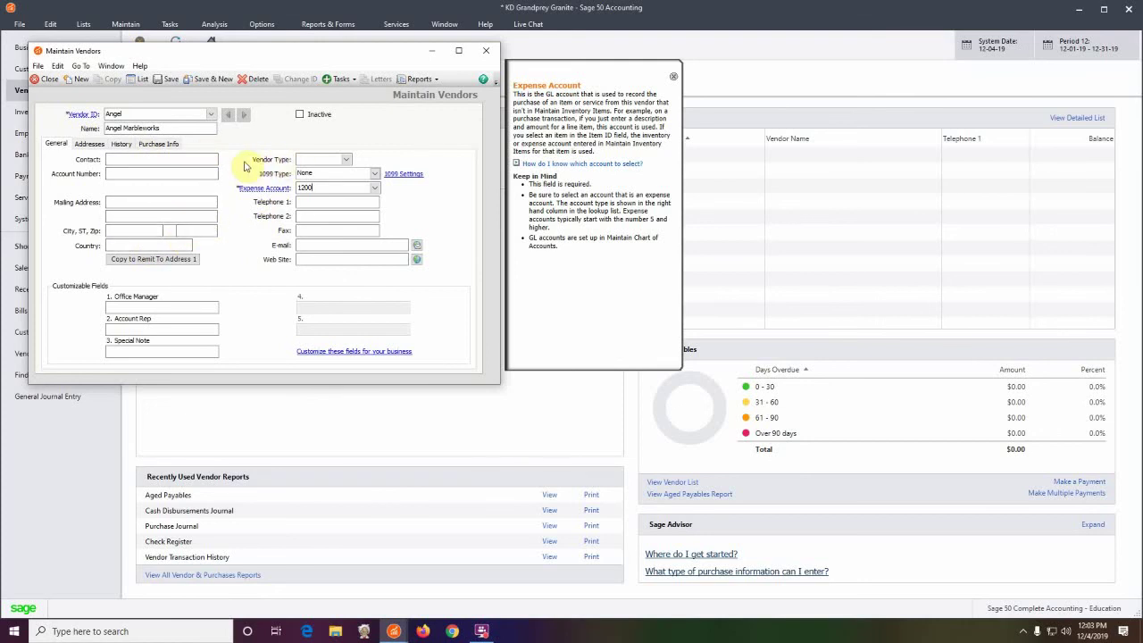
Review the vendor's type and 1099 type choices, its remit-to addresses and its purchase and payment history.
left_click(344, 159)
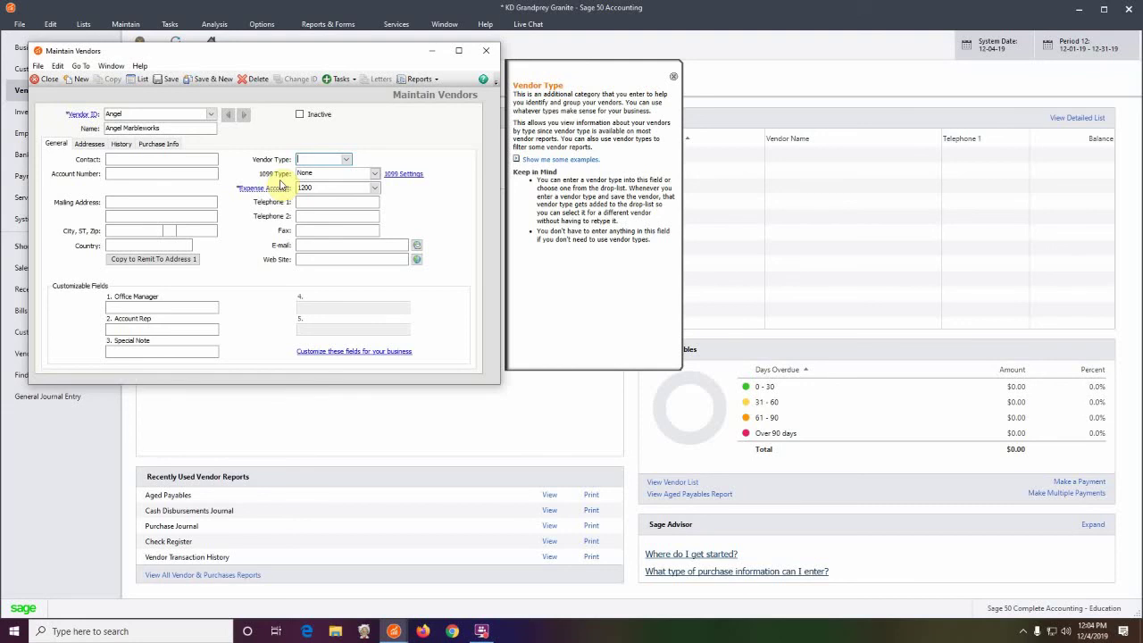
left_click(375, 176)
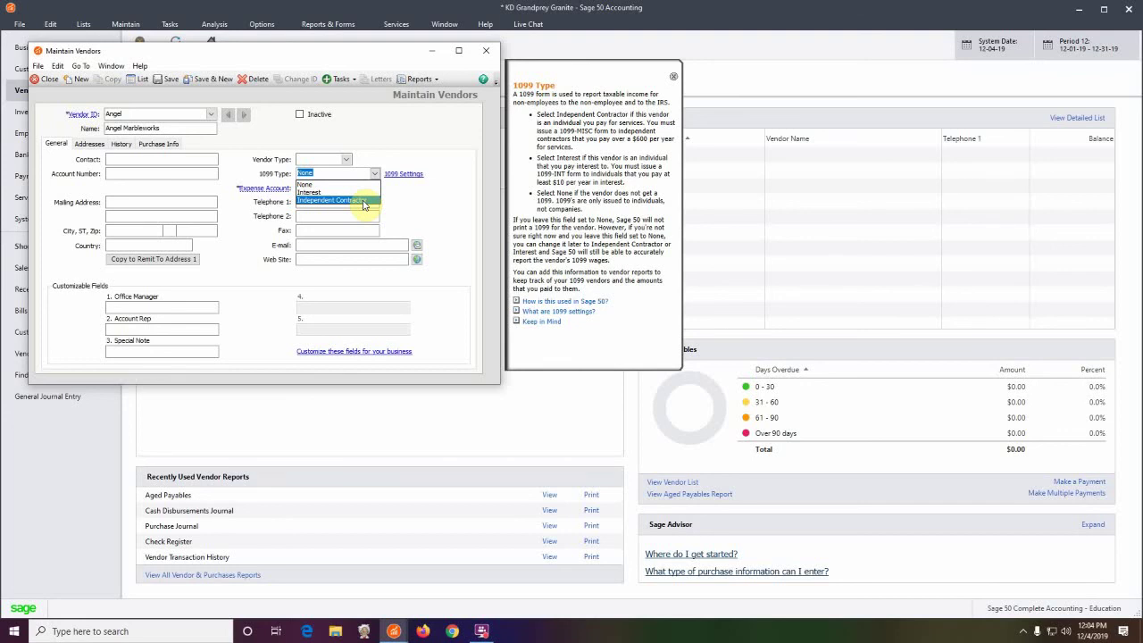
left_click(437, 209)
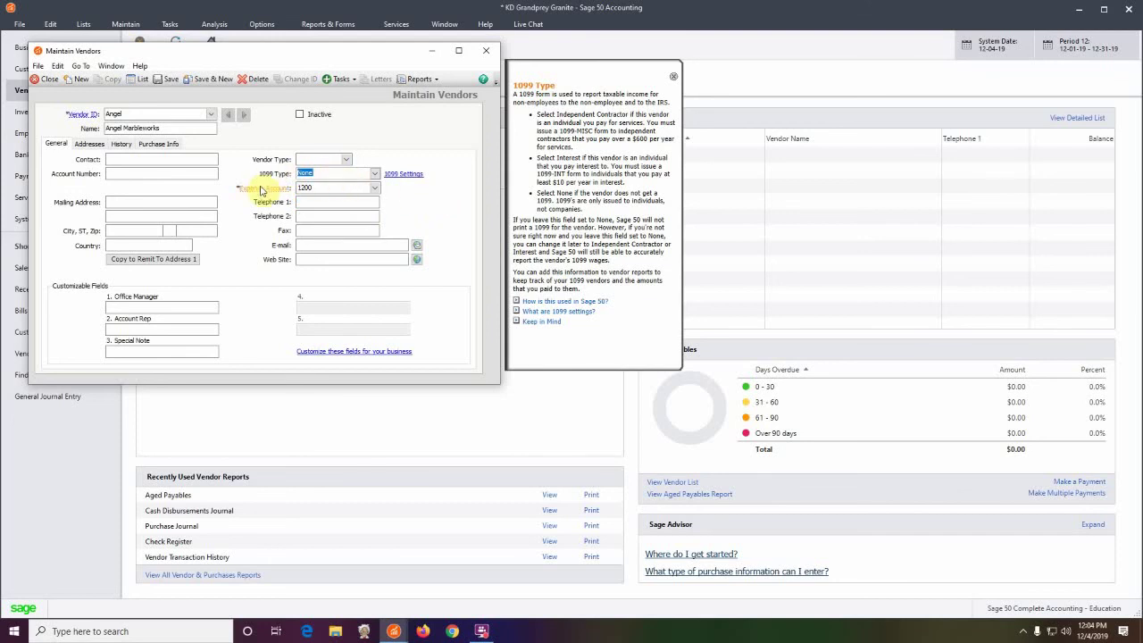
mouse_move(261, 190)
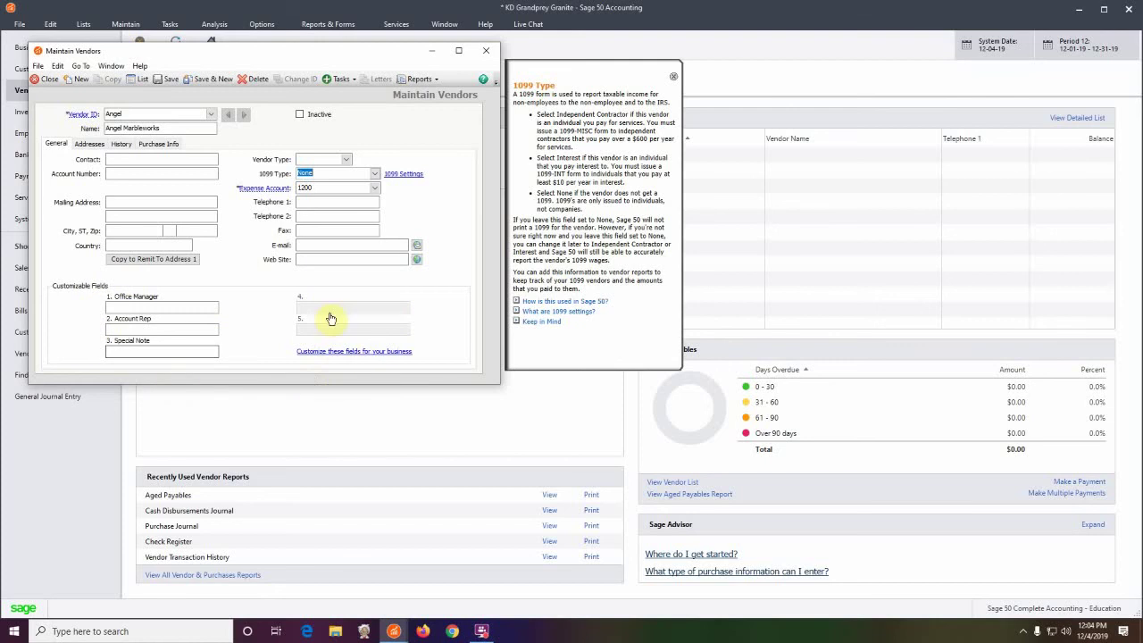
left_click(89, 145)
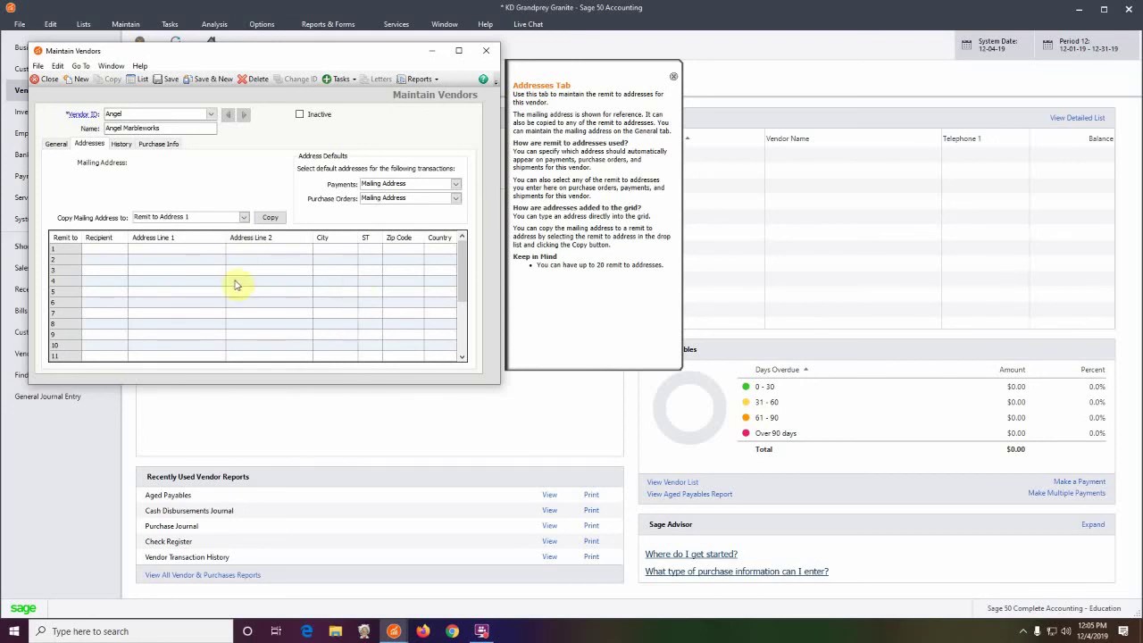
left_click(118, 148)
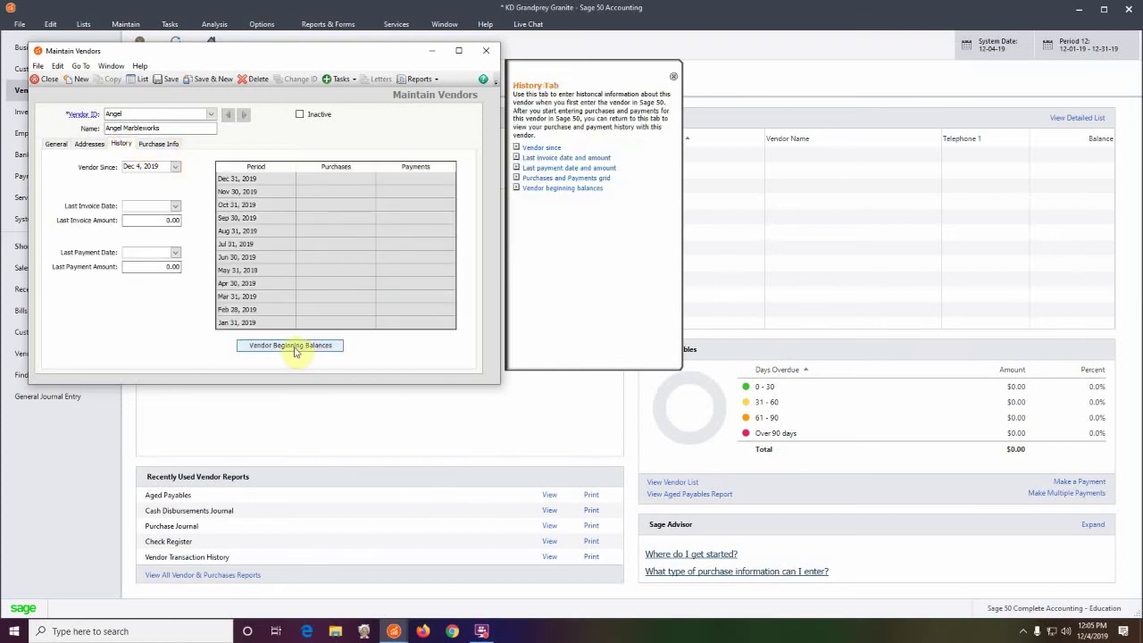
Customize Angel Marbleworks' terms to use discounts with 2 percent off within 10 days, and save the vendor record.
left_click(159, 145)
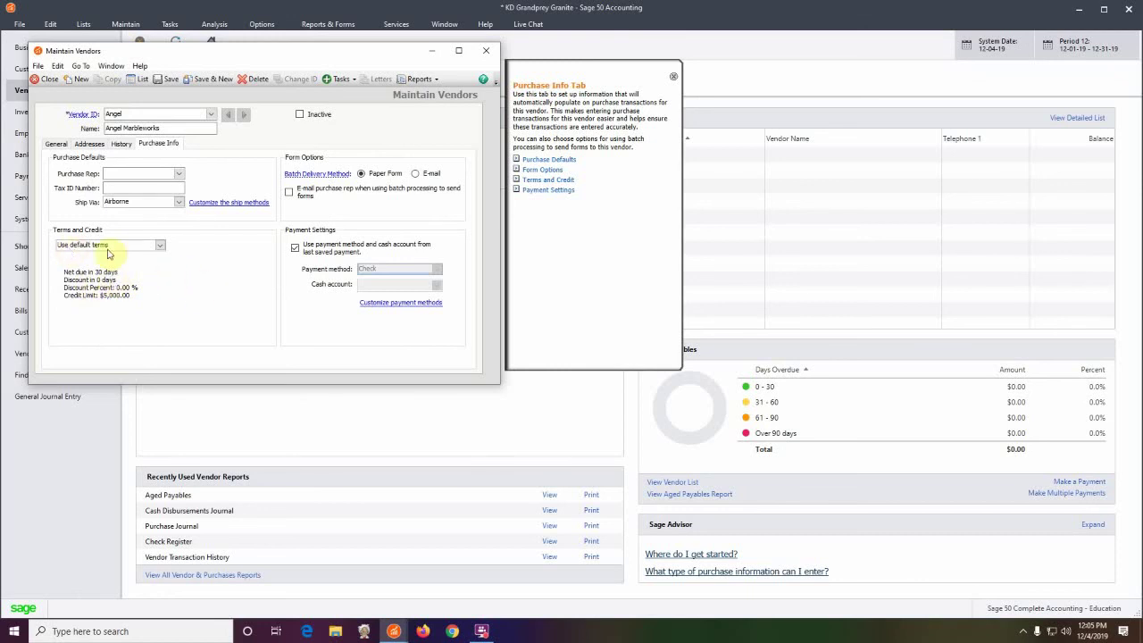
left_click(160, 245)
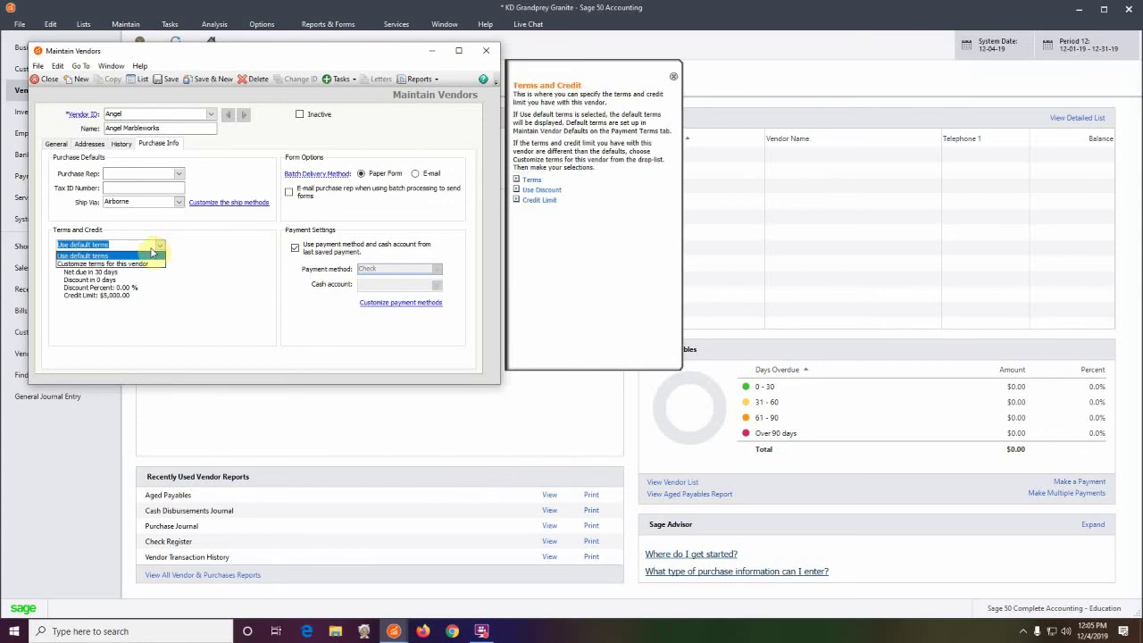
left_click(143, 263)
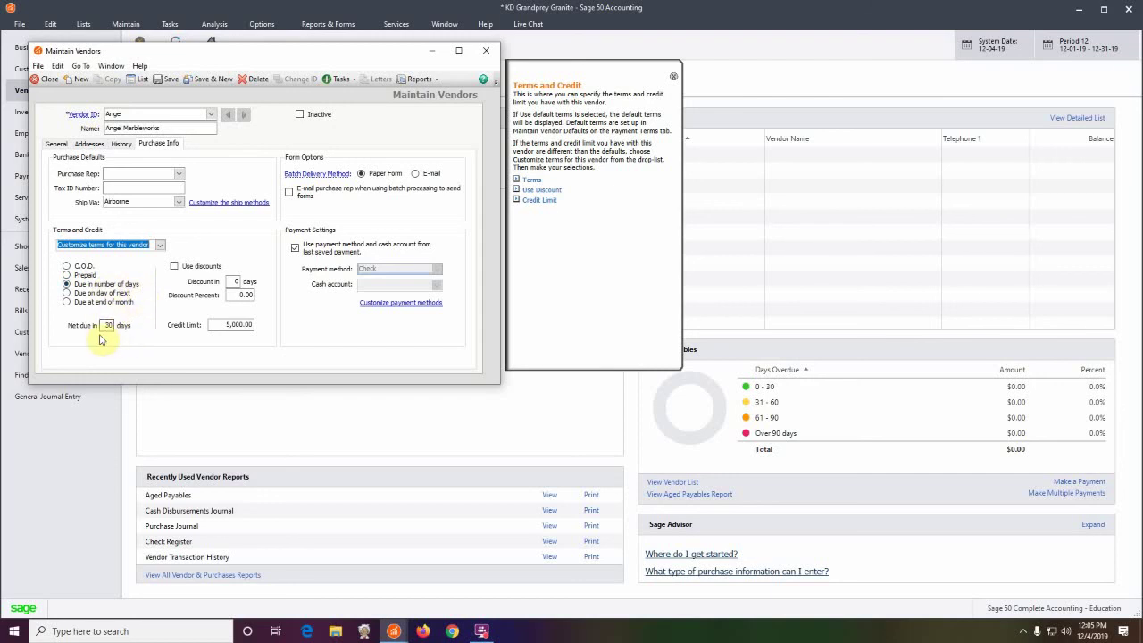
left_click(175, 268)
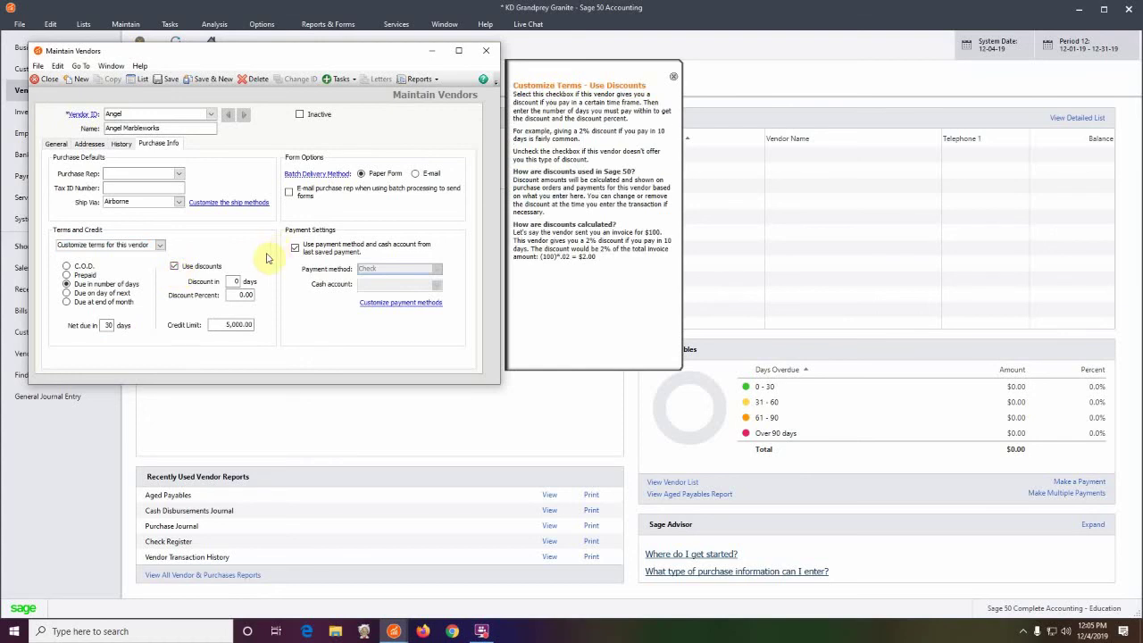
left_click(235, 281)
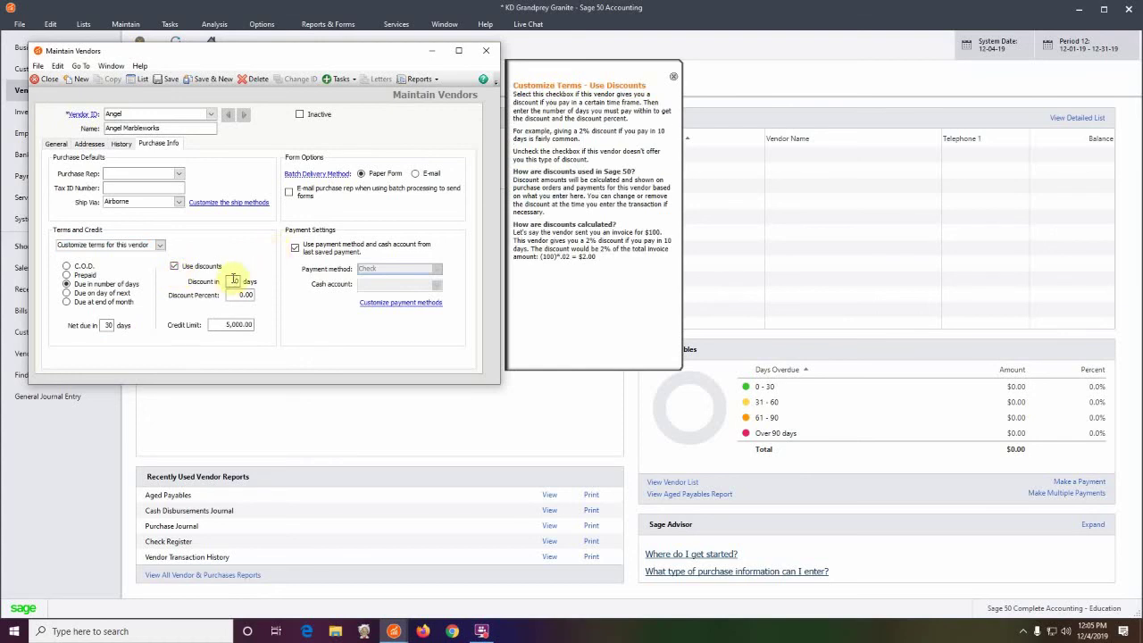
double_click(235, 281)
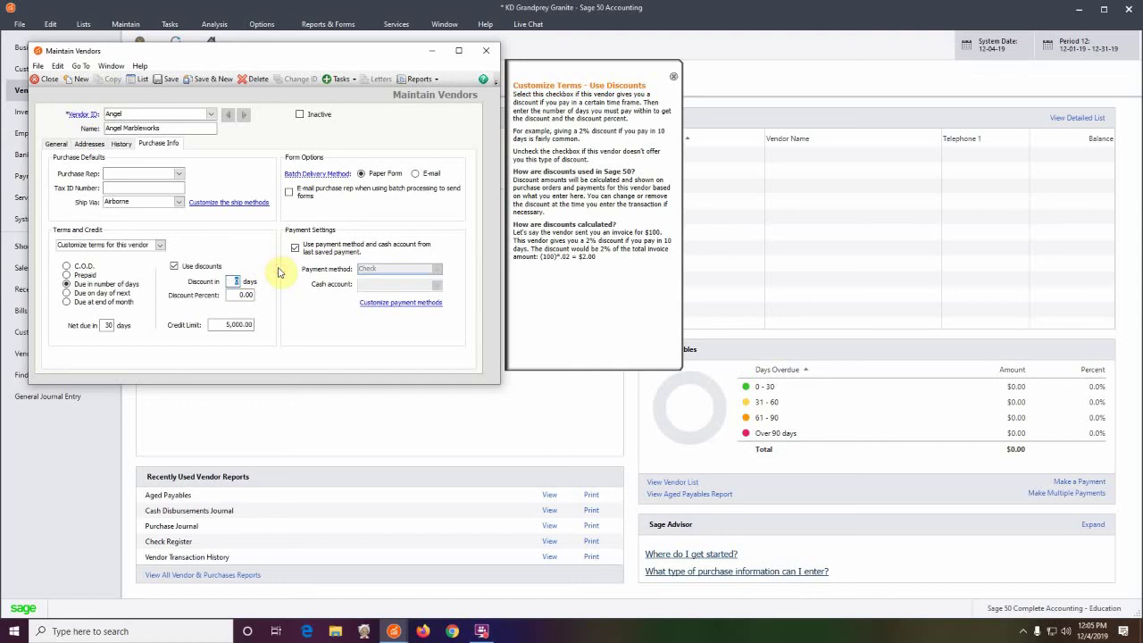
type("10")
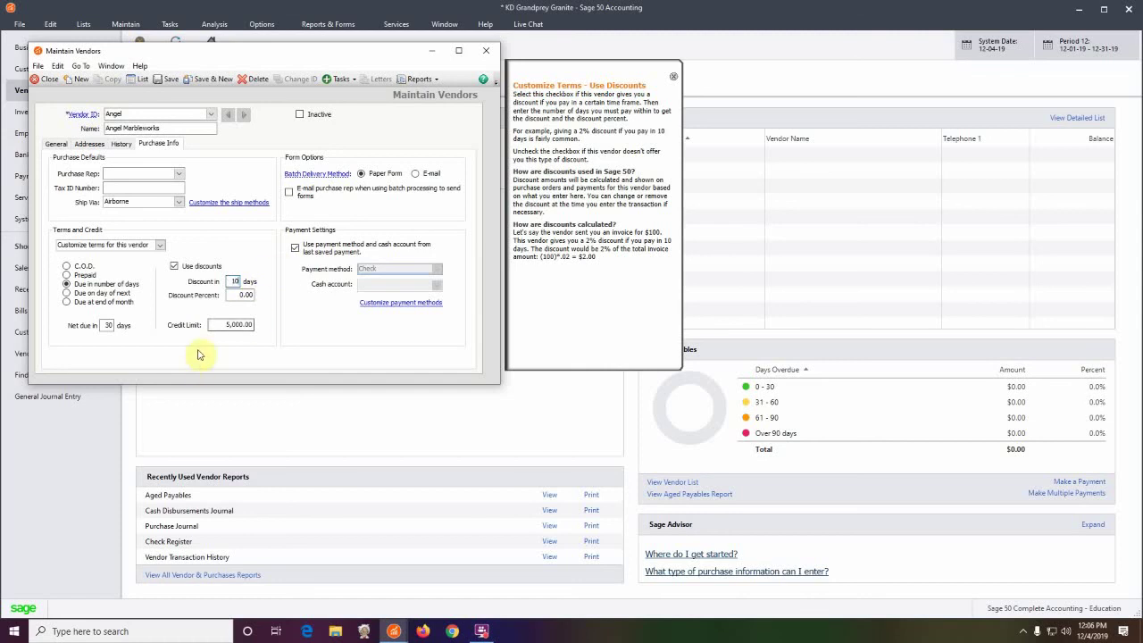
left_click(240, 296)
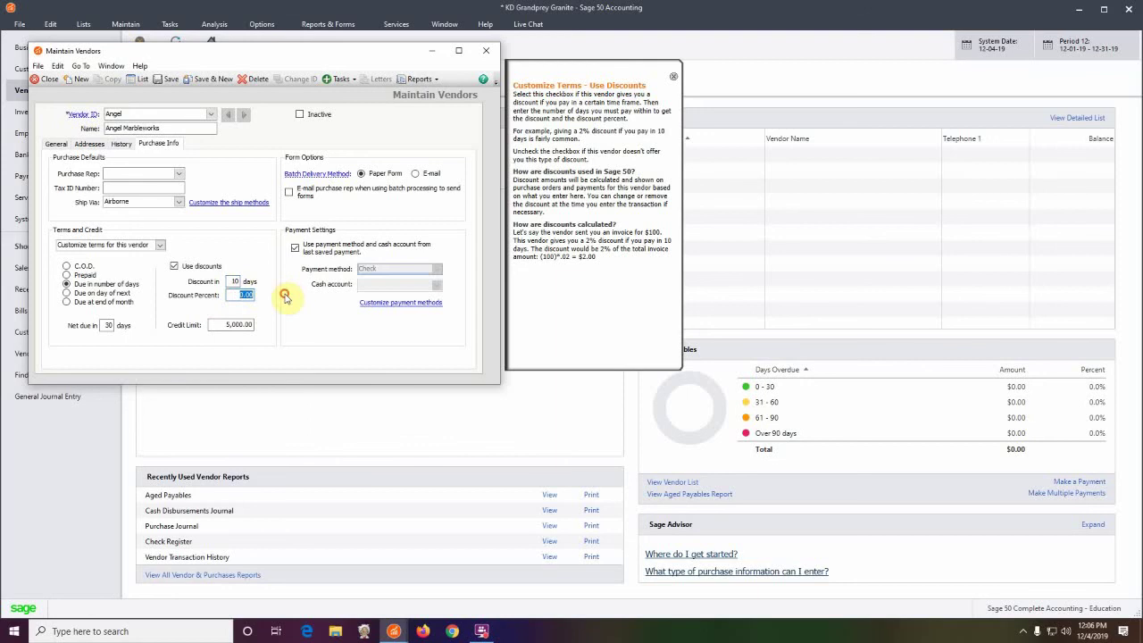
type("2")
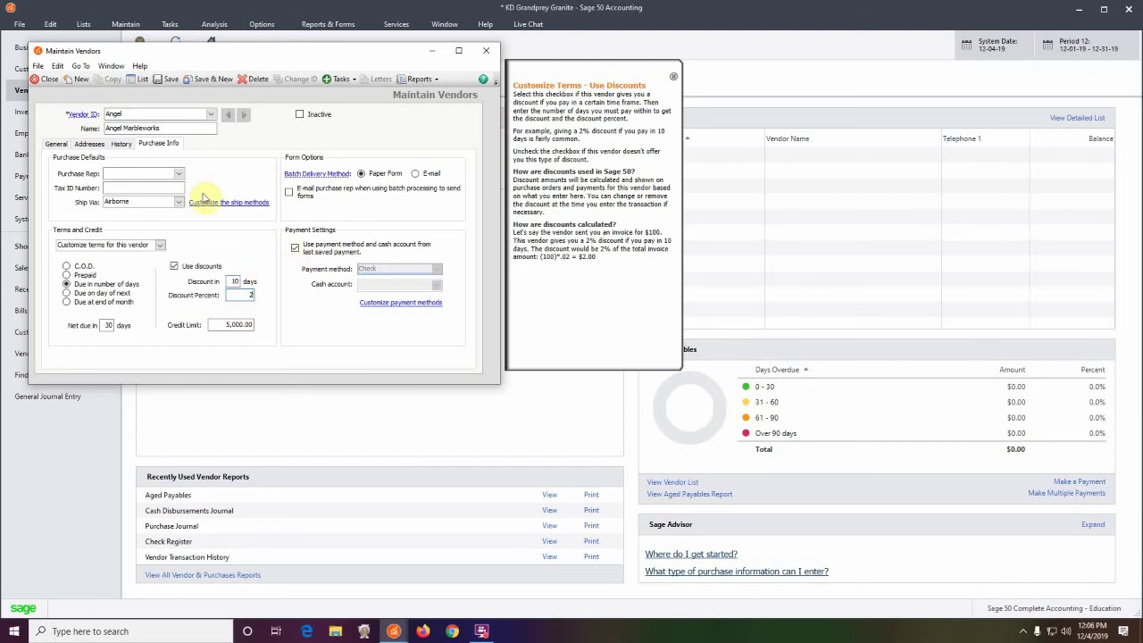
left_click(169, 79)
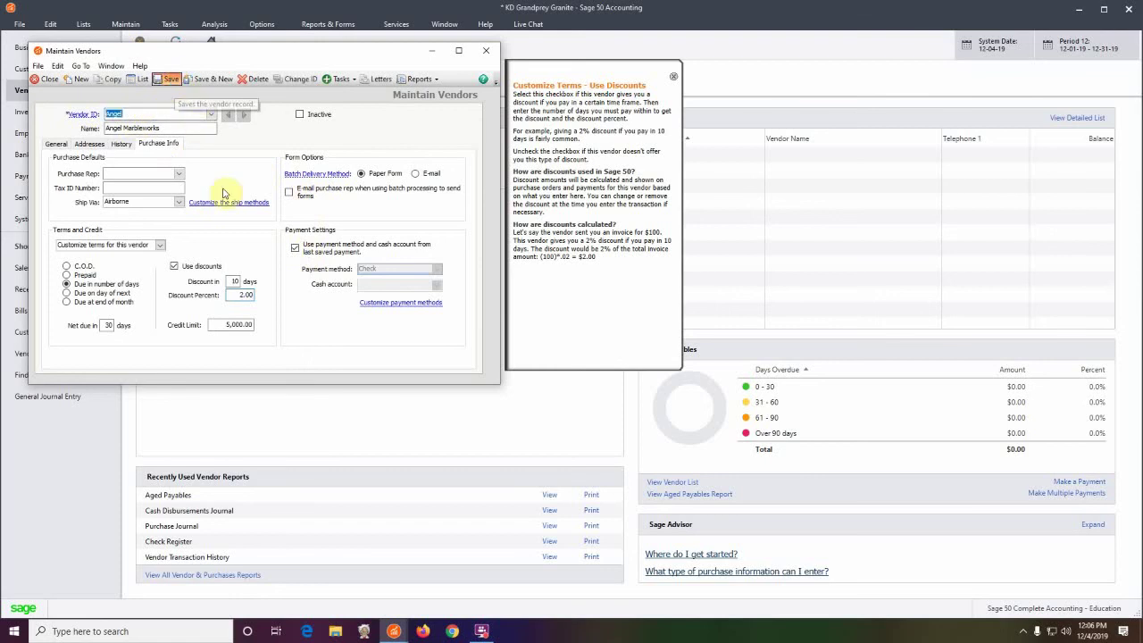
Check the beginning balances entry form for Angel Marbleworks and close it without entering an invoice.
left_click(126, 145)
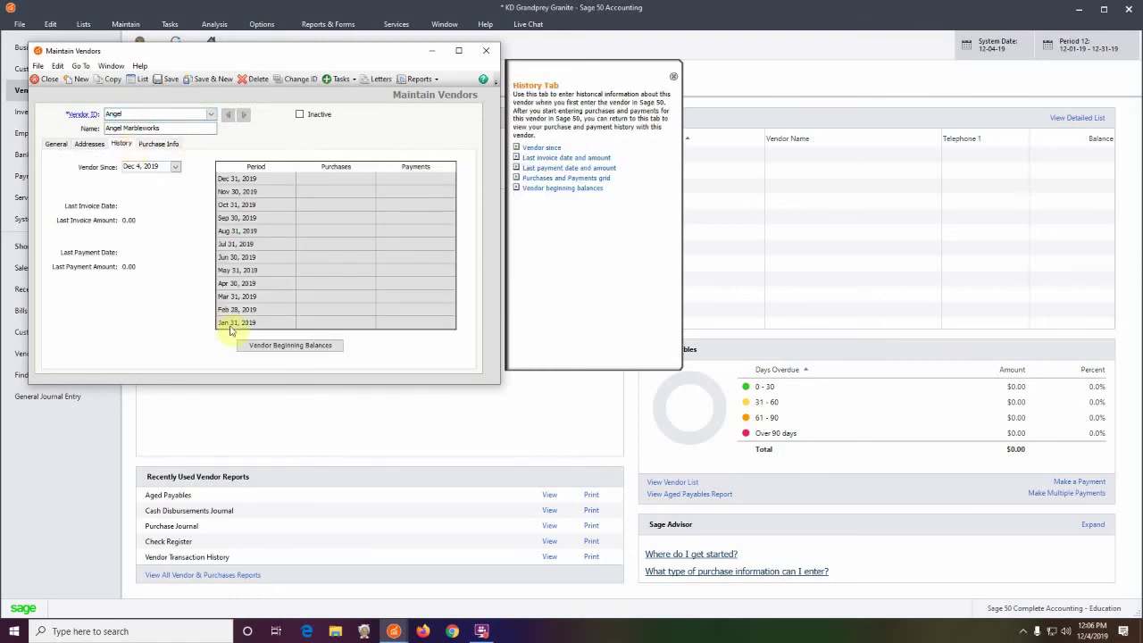
left_click(287, 347)
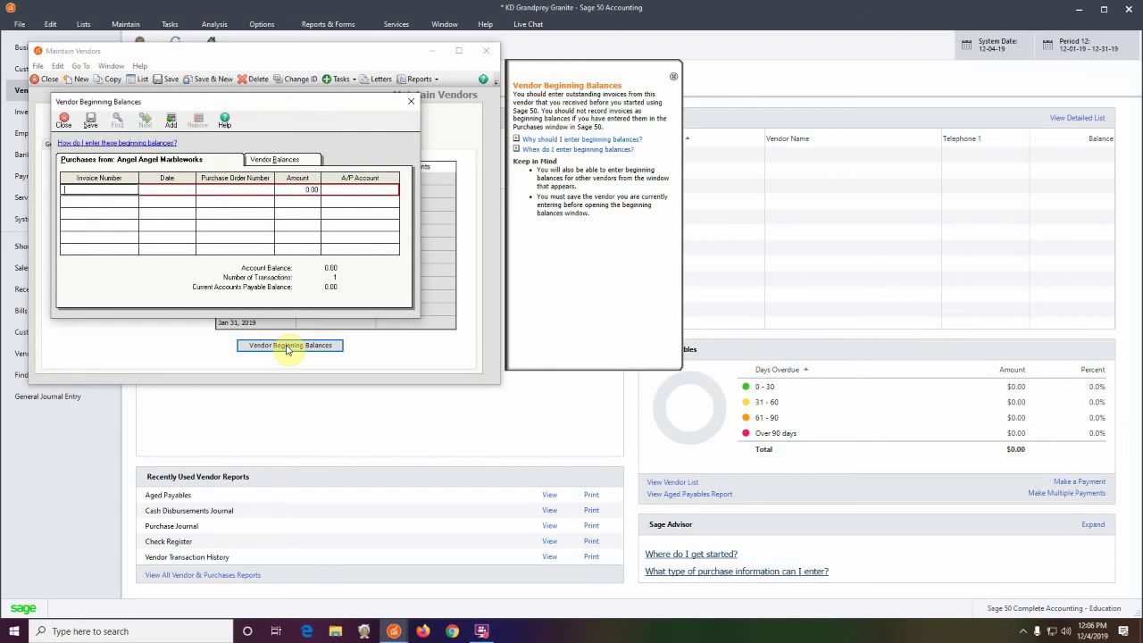
left_click(410, 102)
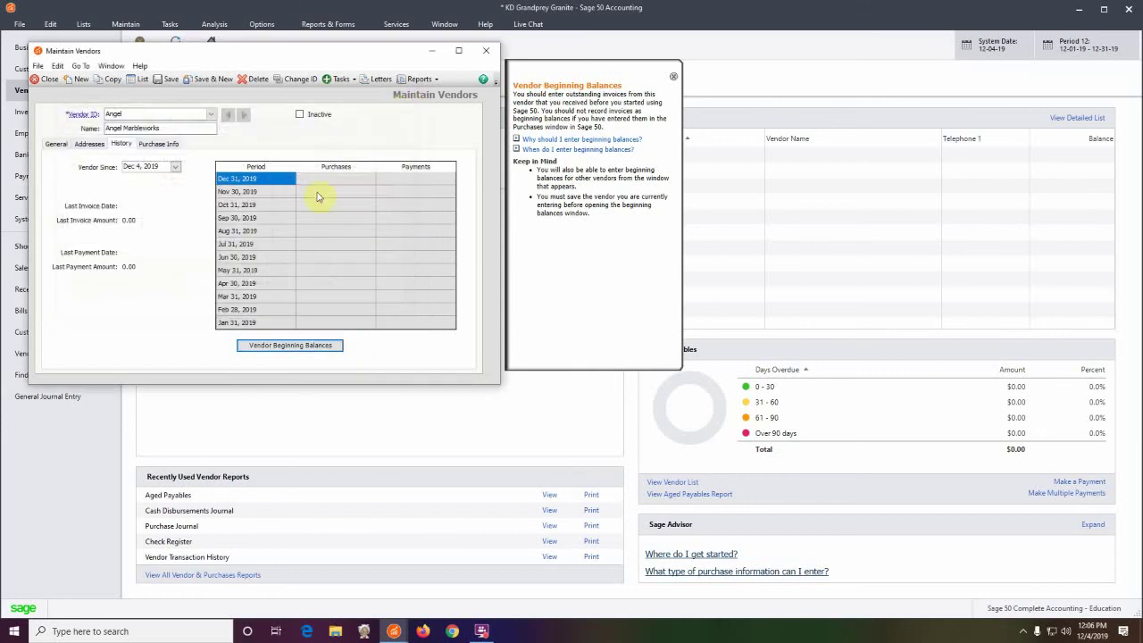
Create a new vendor with the ID Granite and the name Granite Manufacturing Inc, using 1200 Inventory as its expense account.
left_click(81, 80)
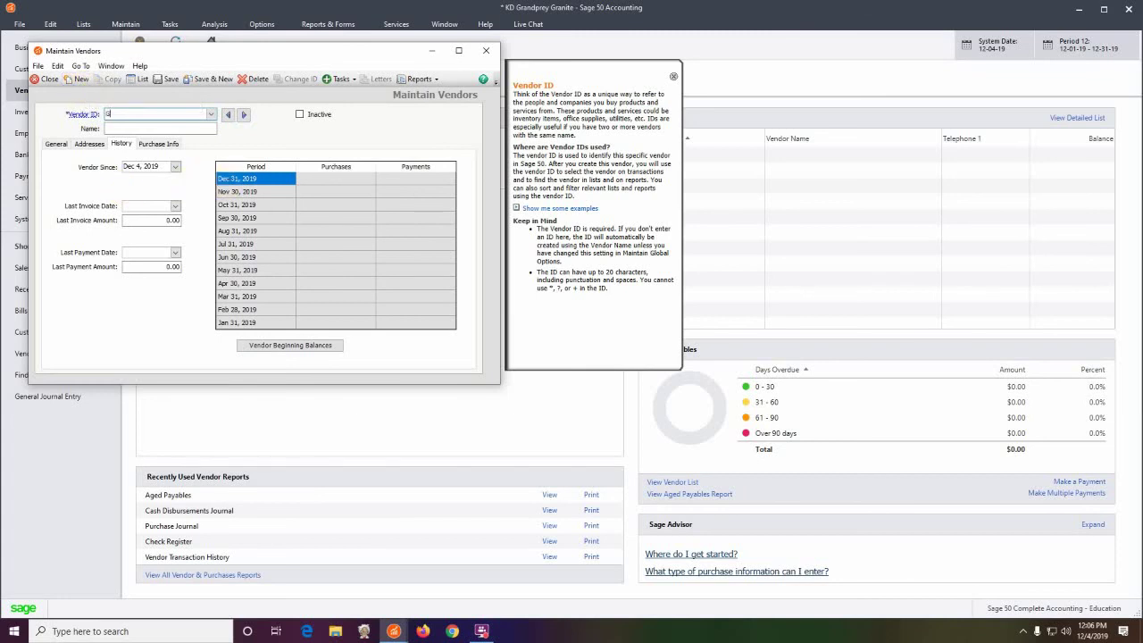
type("Granite")
left_click(111, 130)
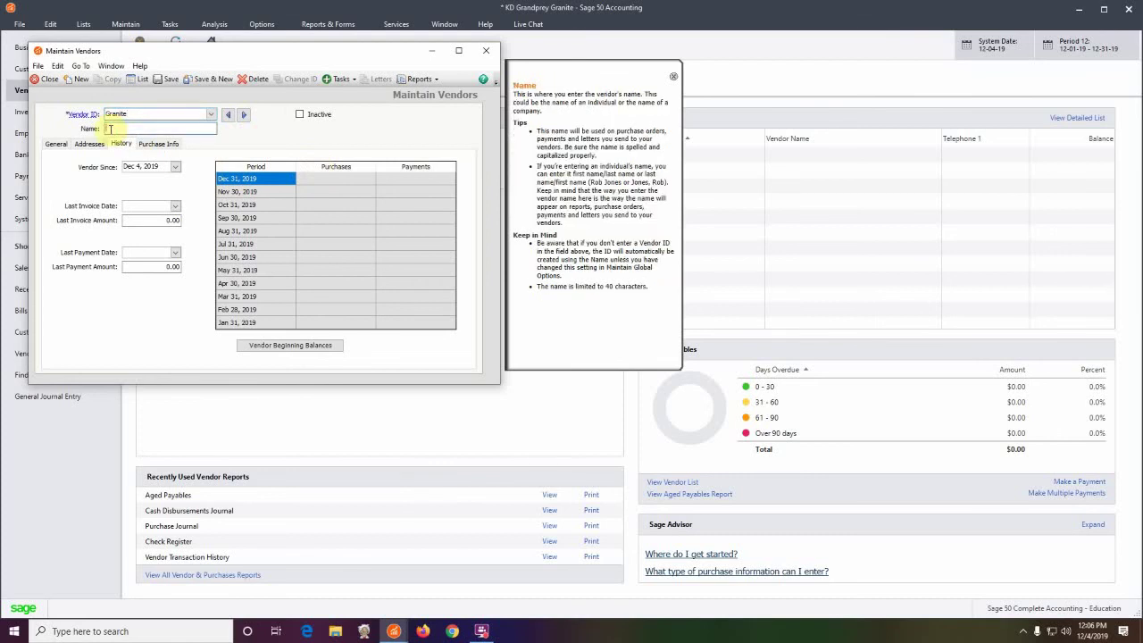
type("Granite Manufacturing Inc")
left_click(58, 144)
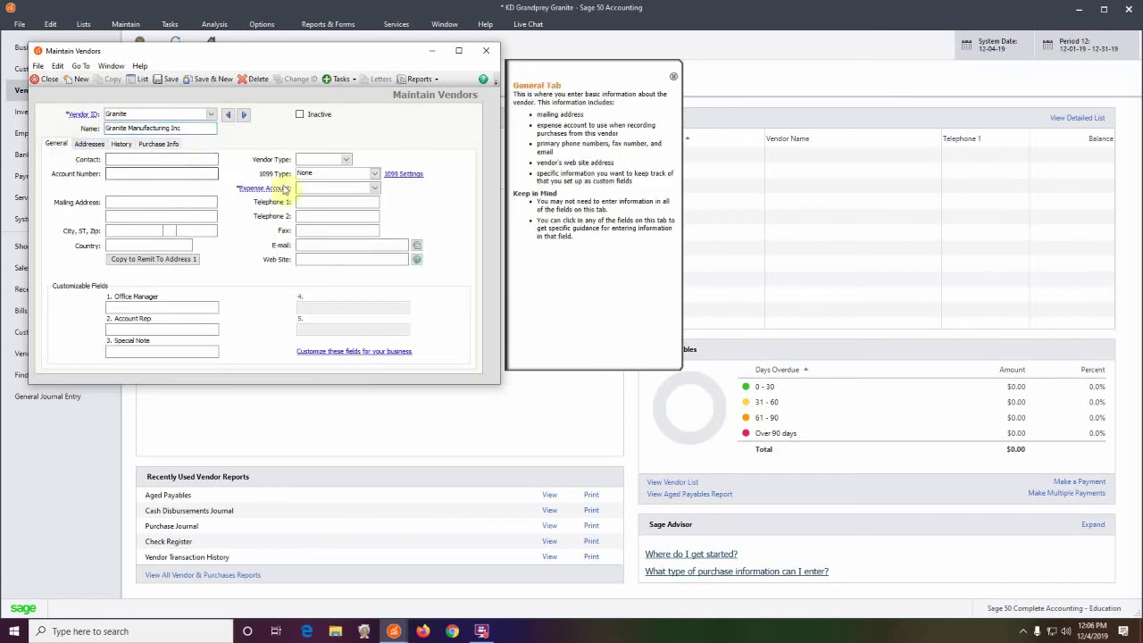
left_click(374, 188)
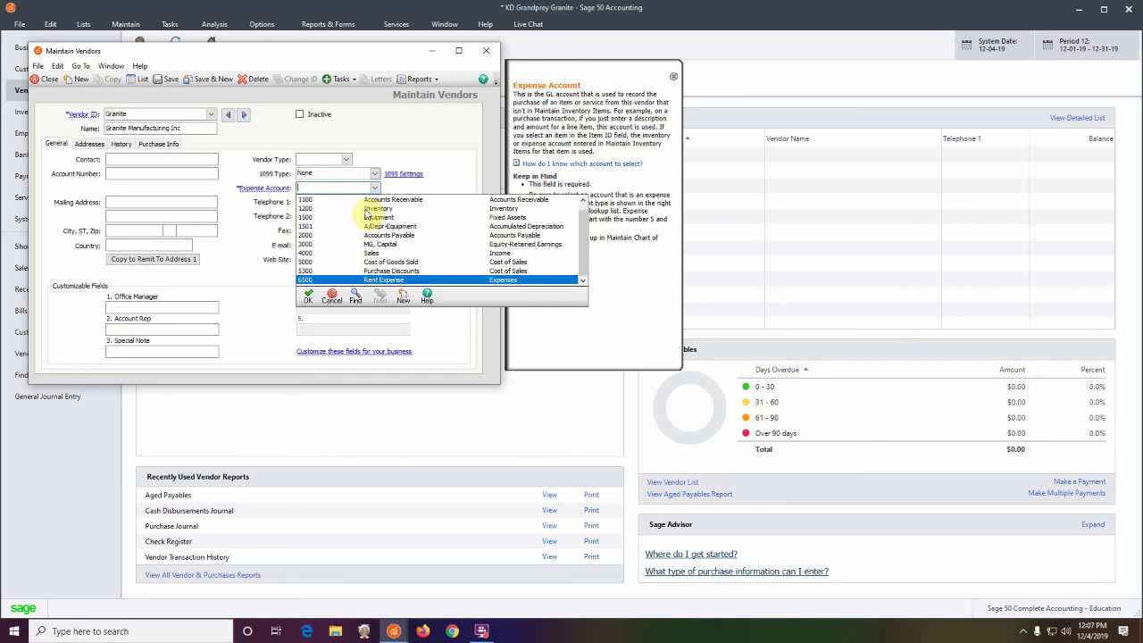
double_click(366, 209)
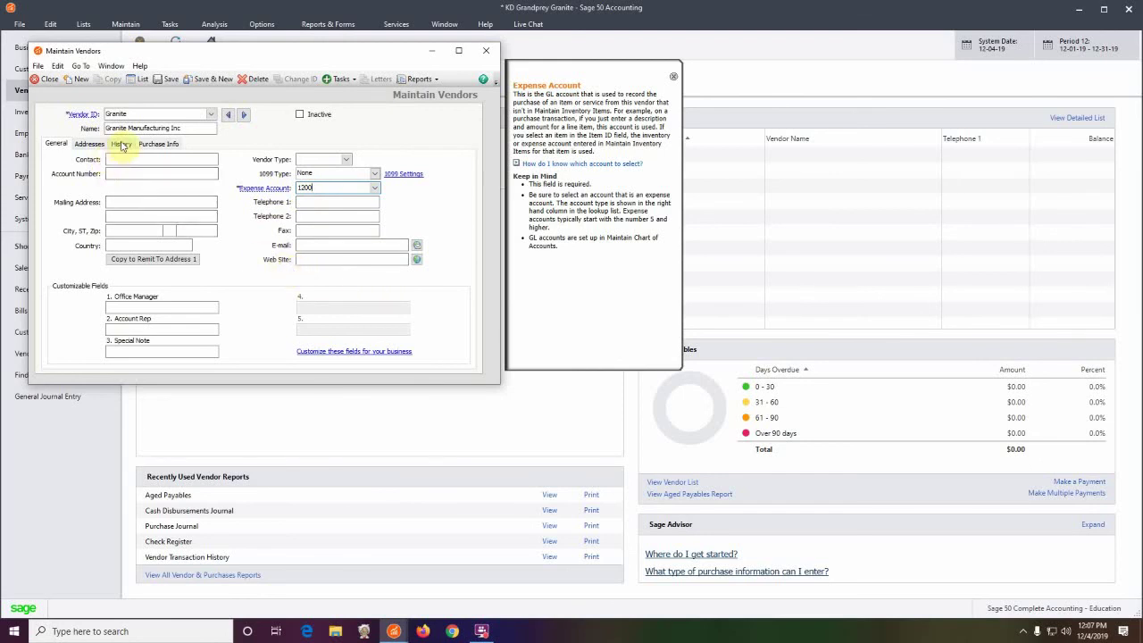
Customize Granite Manufacturing Inc's terms to use discounts with 2 percent off within 10 days, and save the vendor record.
left_click(156, 145)
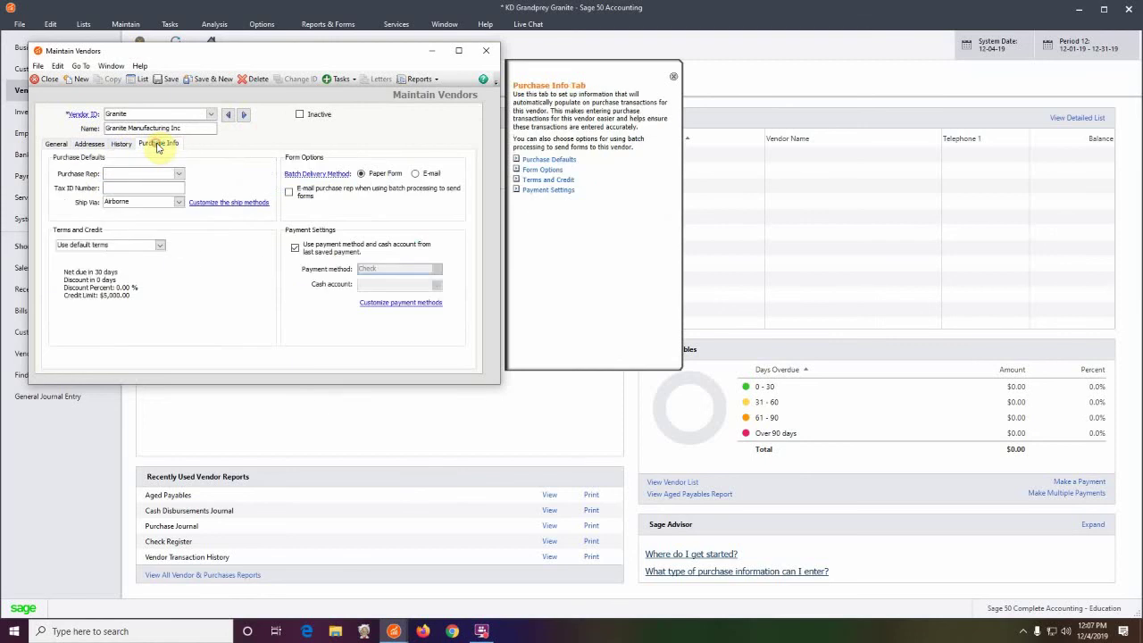
left_click(160, 248)
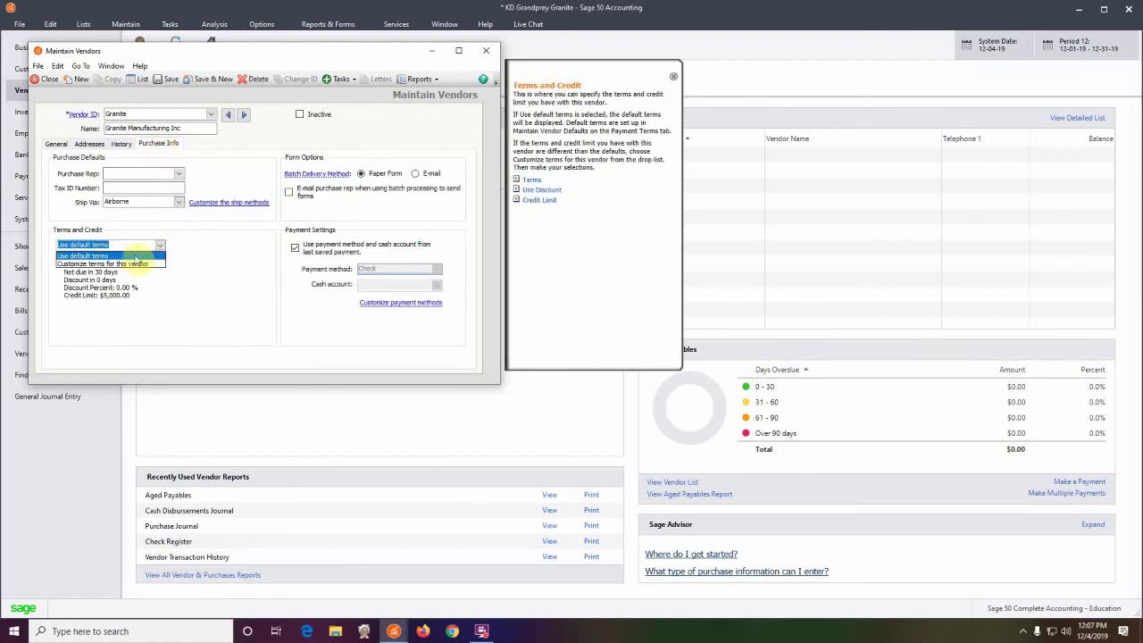
left_click(136, 264)
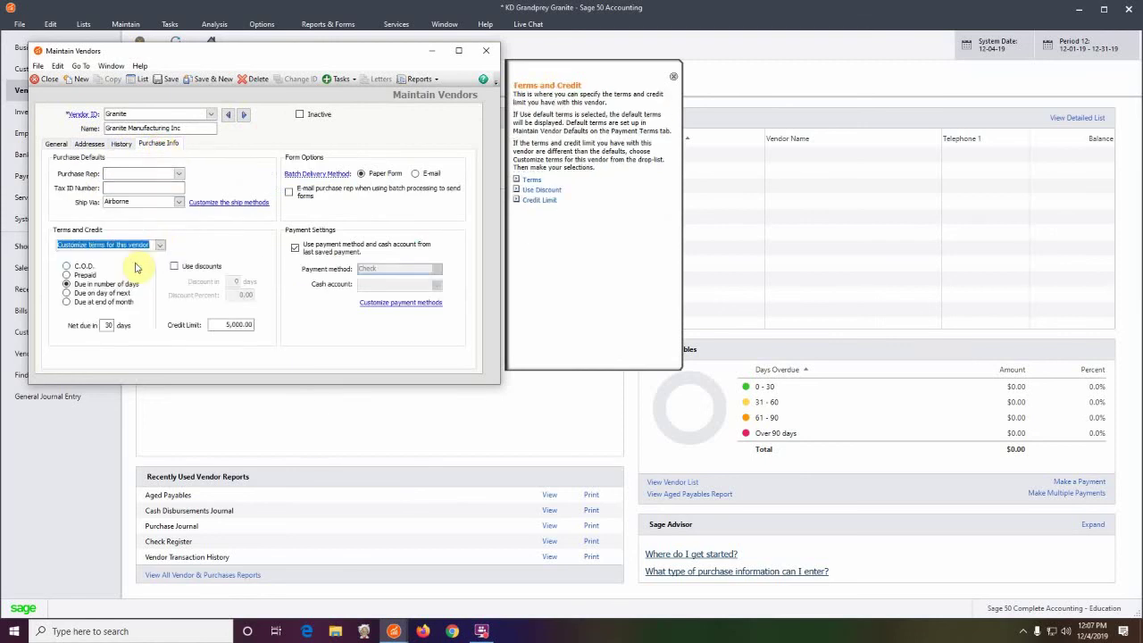
left_click(174, 267)
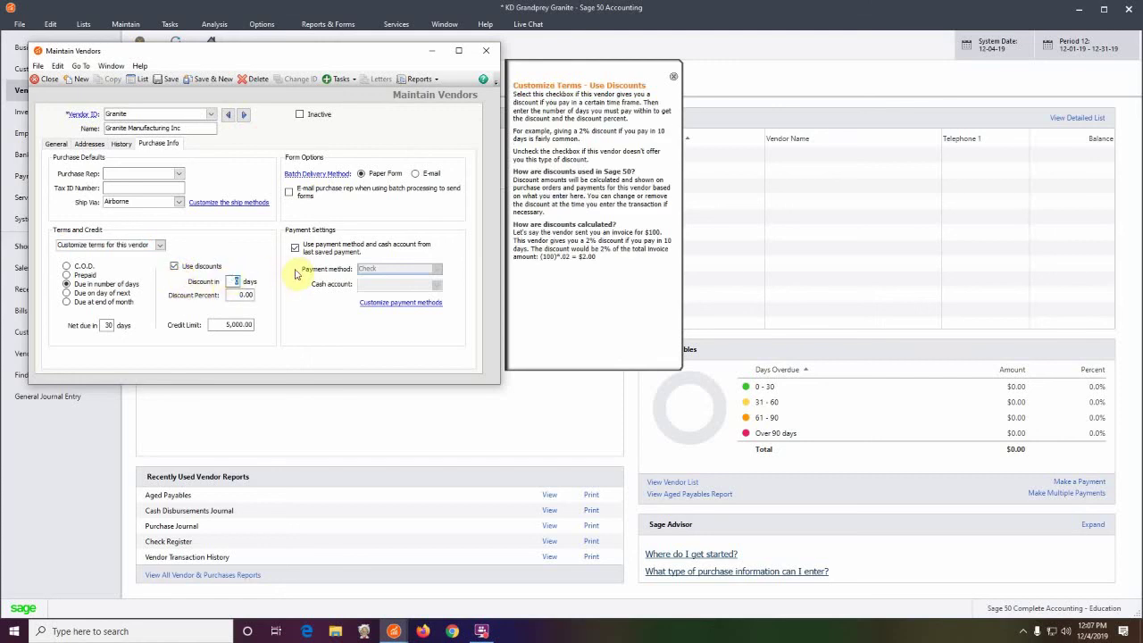
type("10")
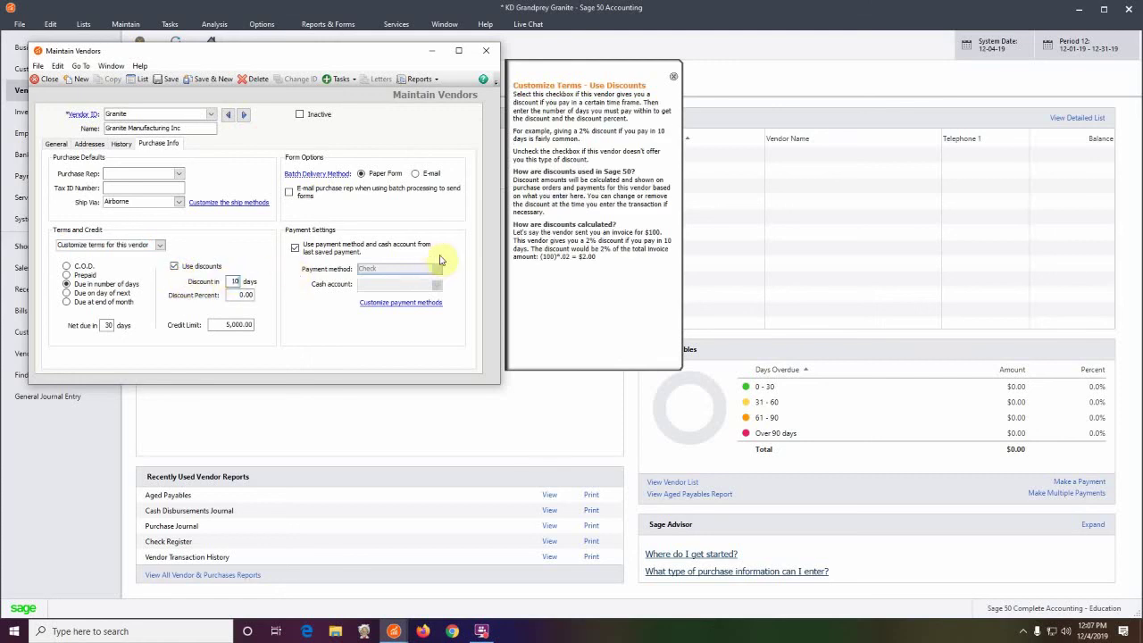
left_click(237, 295)
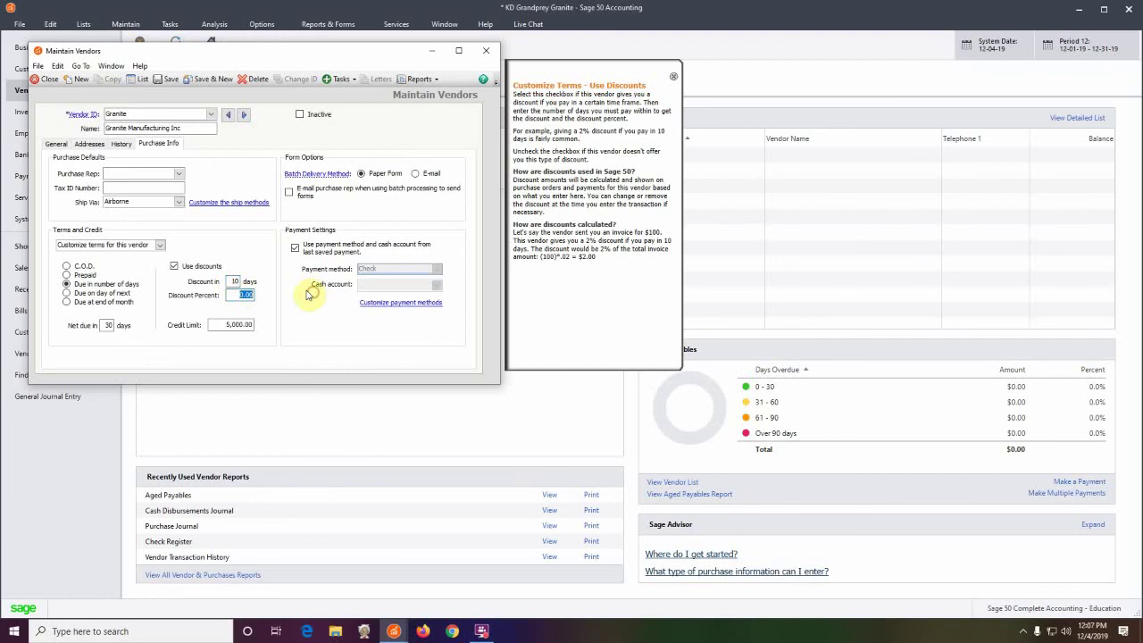
type("2")
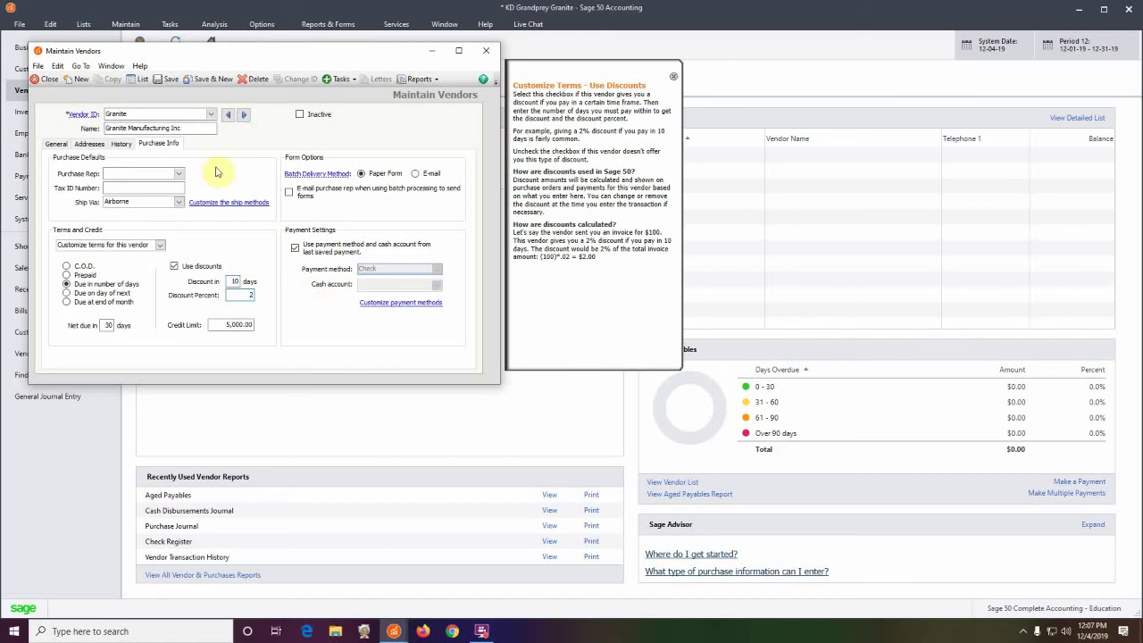
left_click(172, 80)
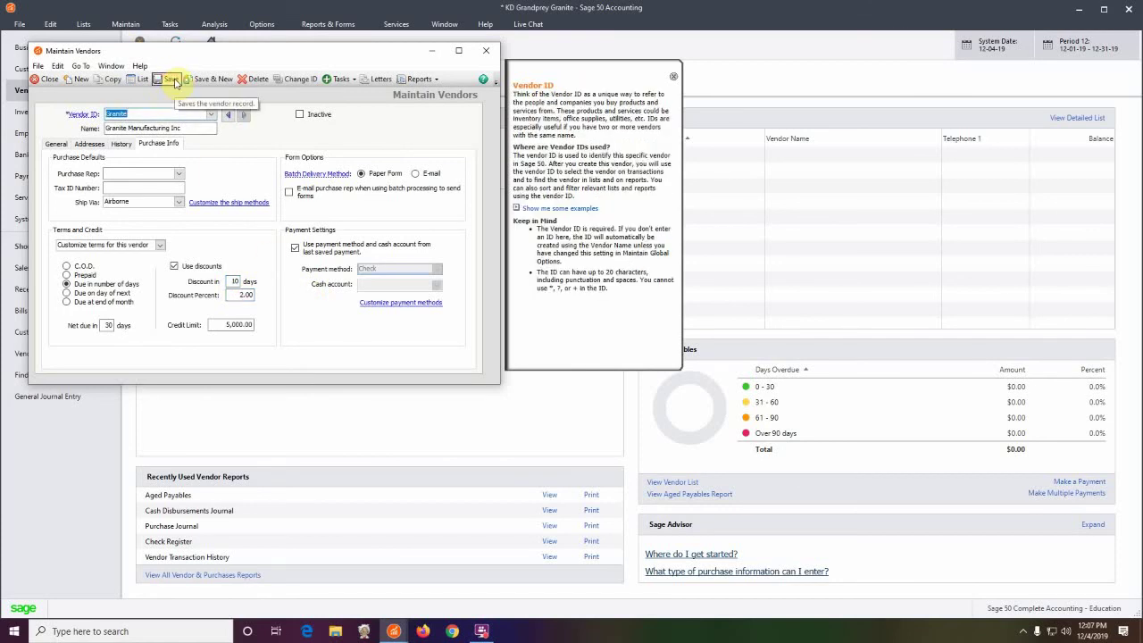
Enter a beginning balance for Granite Manufacturing Inc: invoice 2345 dated Mar 15, 2019, for 10,000.00 with A/P account 2000.
left_click(121, 146)
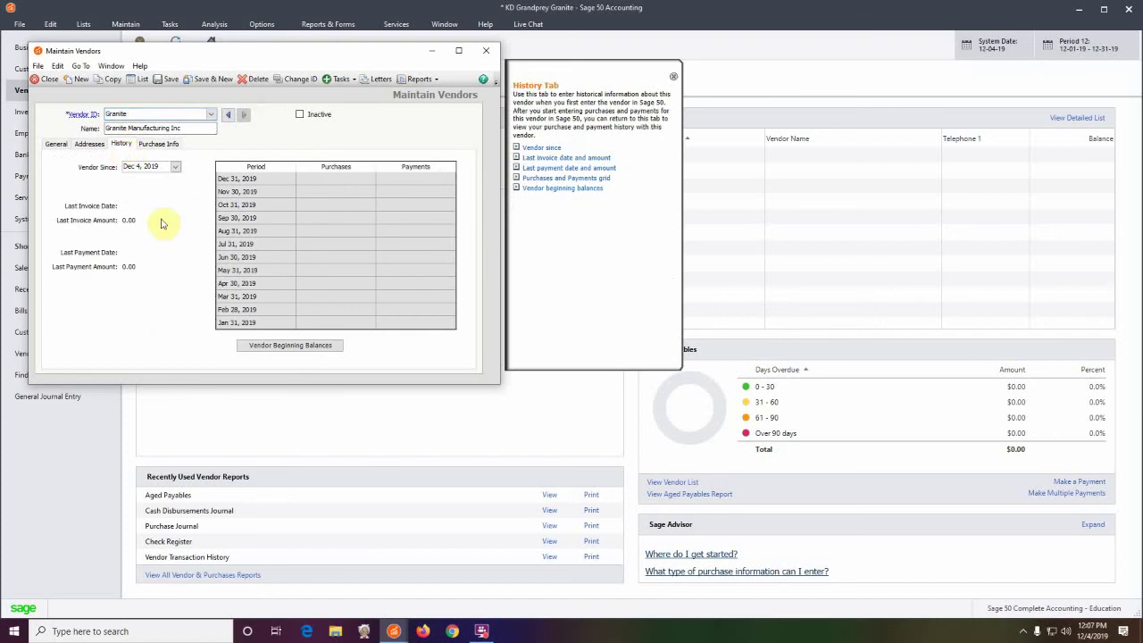
left_click(273, 348)
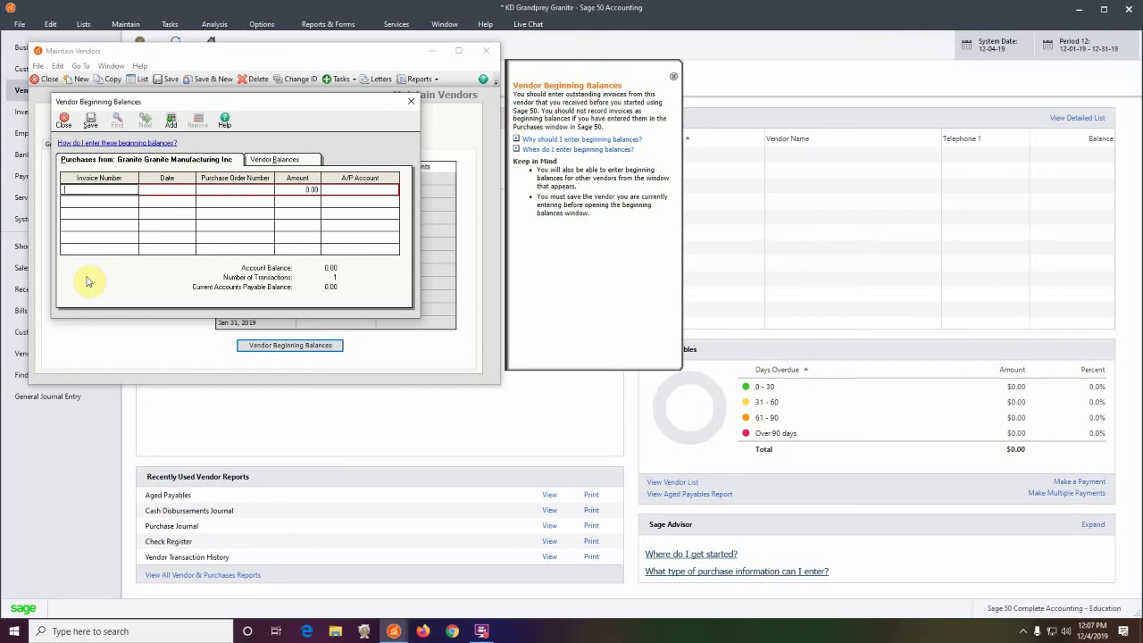
type("2345")
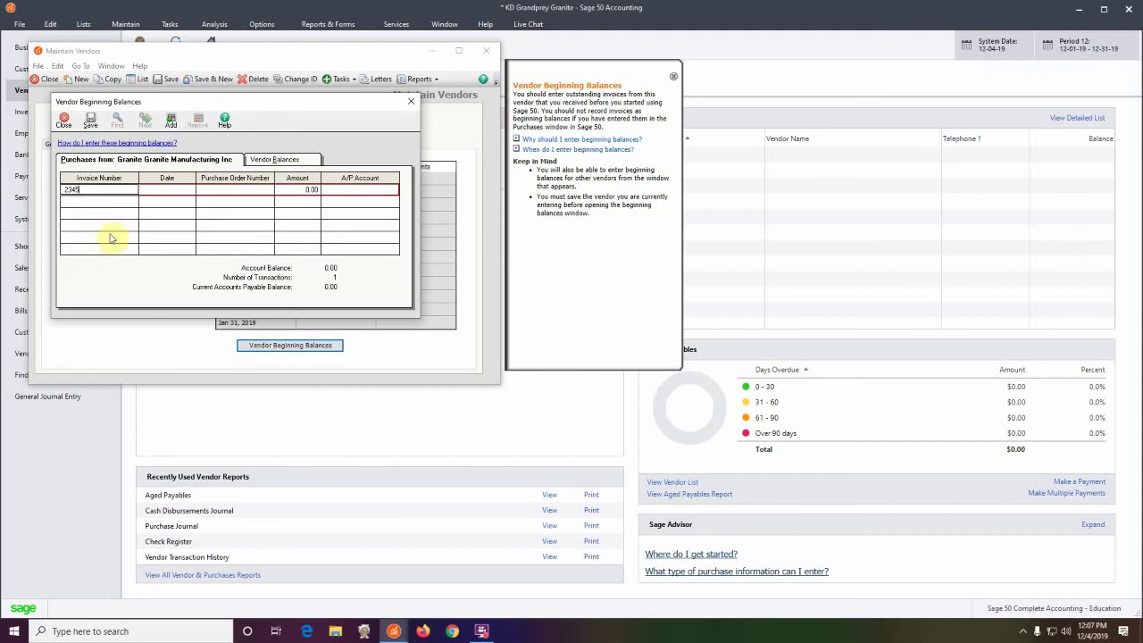
left_click(166, 191)
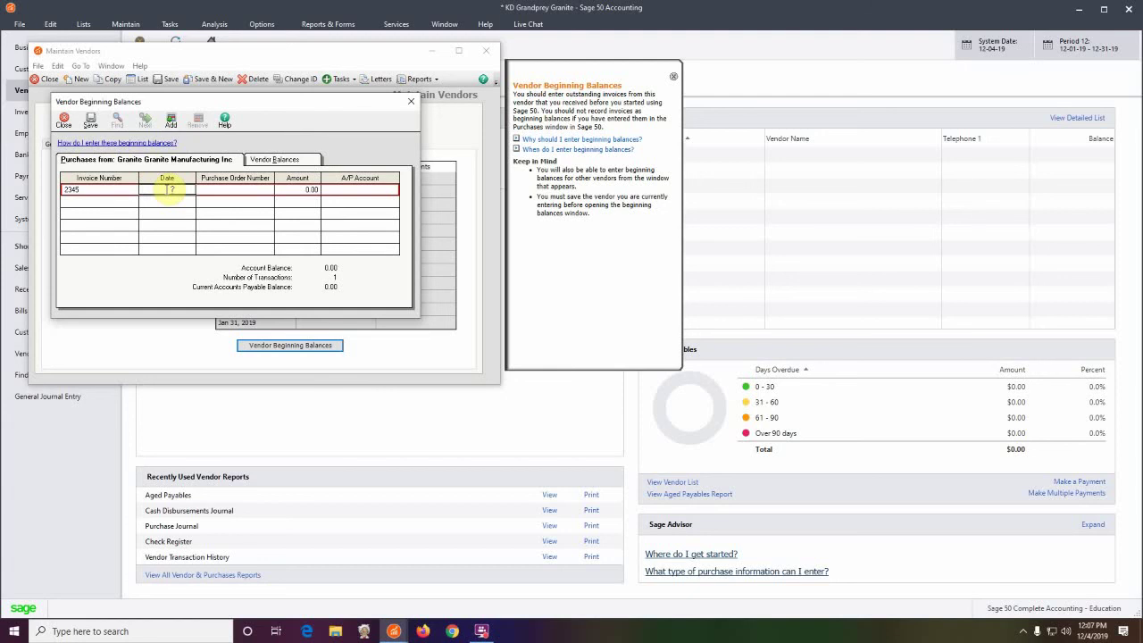
type("031520")
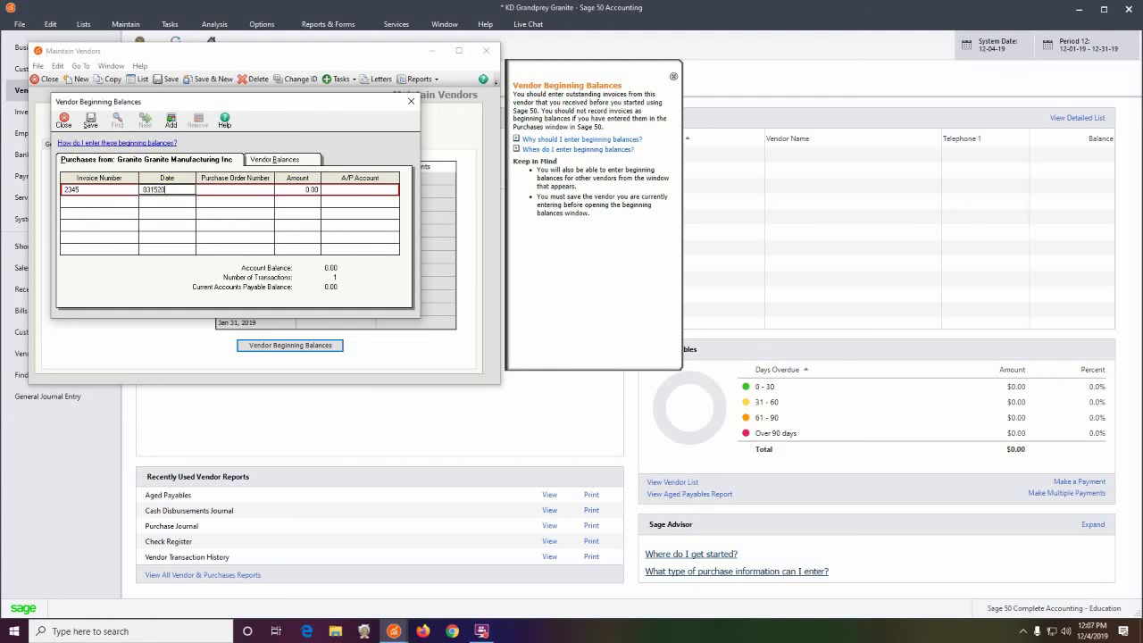
type("19")
key("Tab")
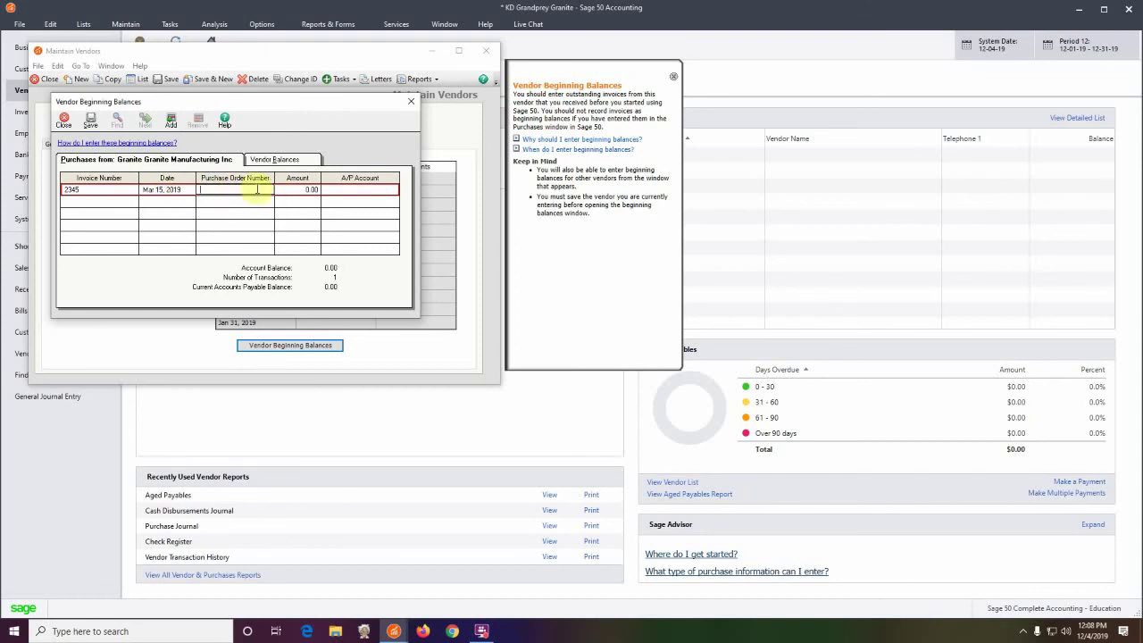
key("Tab")
type("10000")
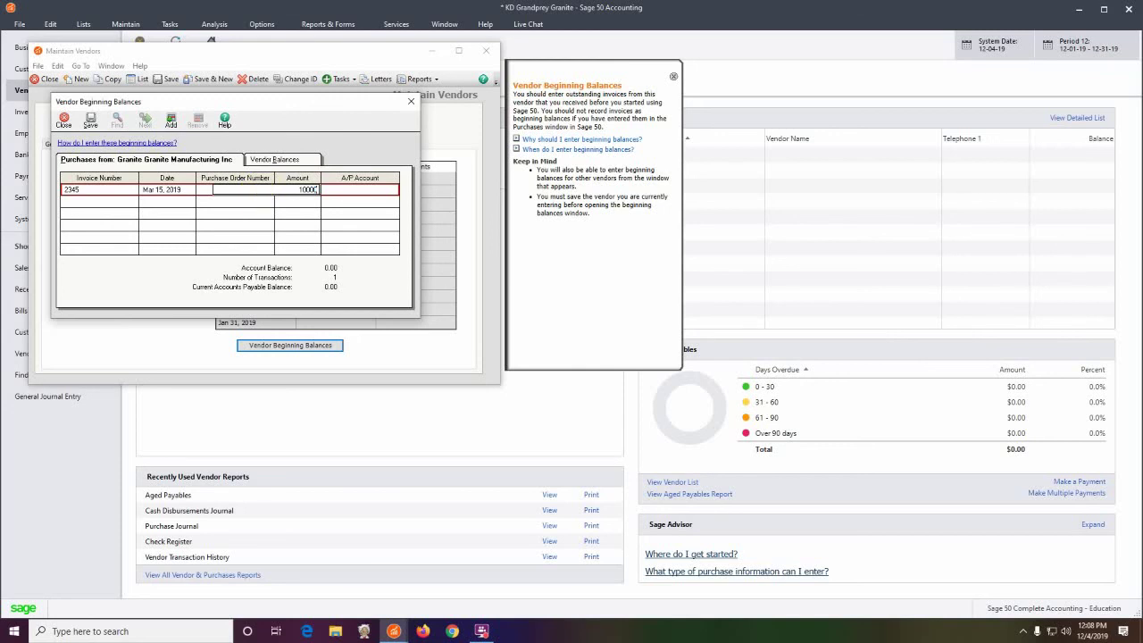
key("Tab")
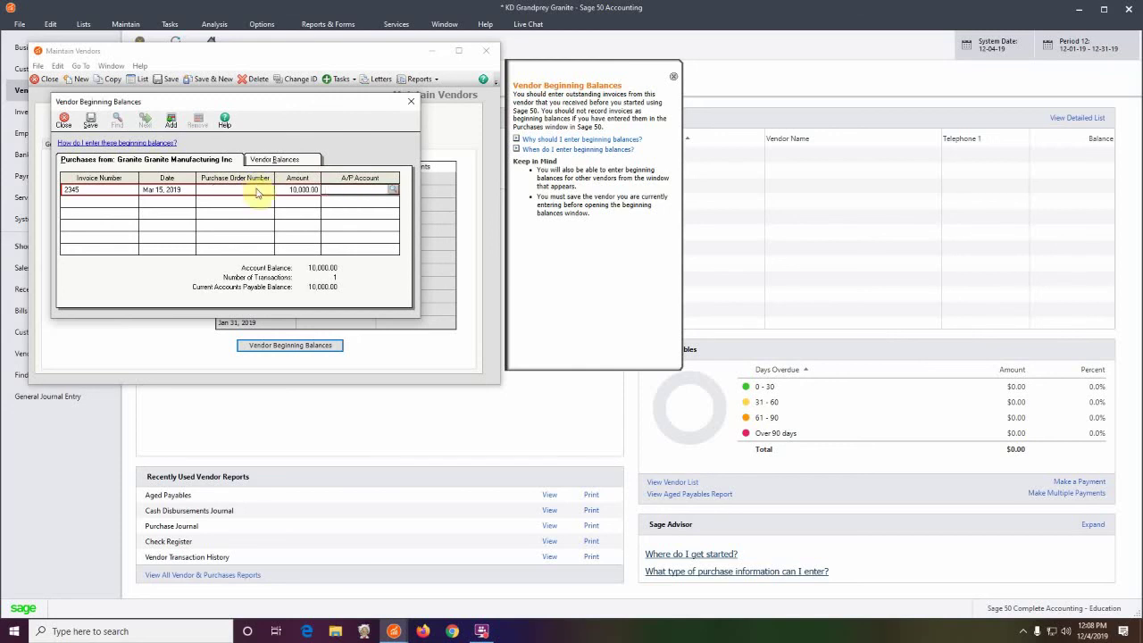
left_click(392, 190)
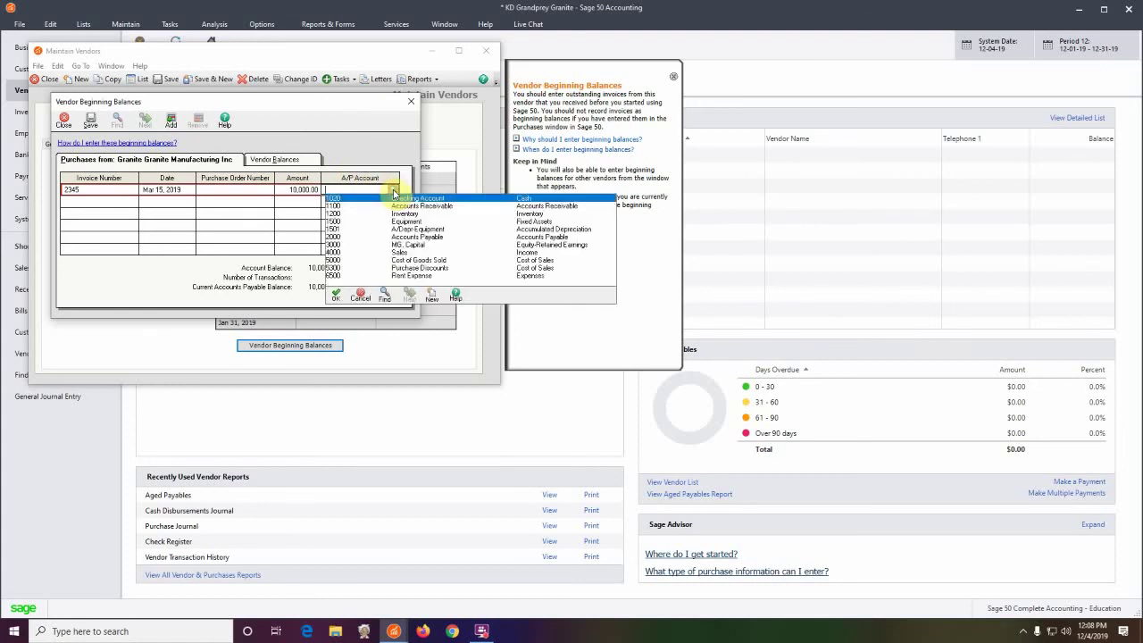
double_click(404, 237)
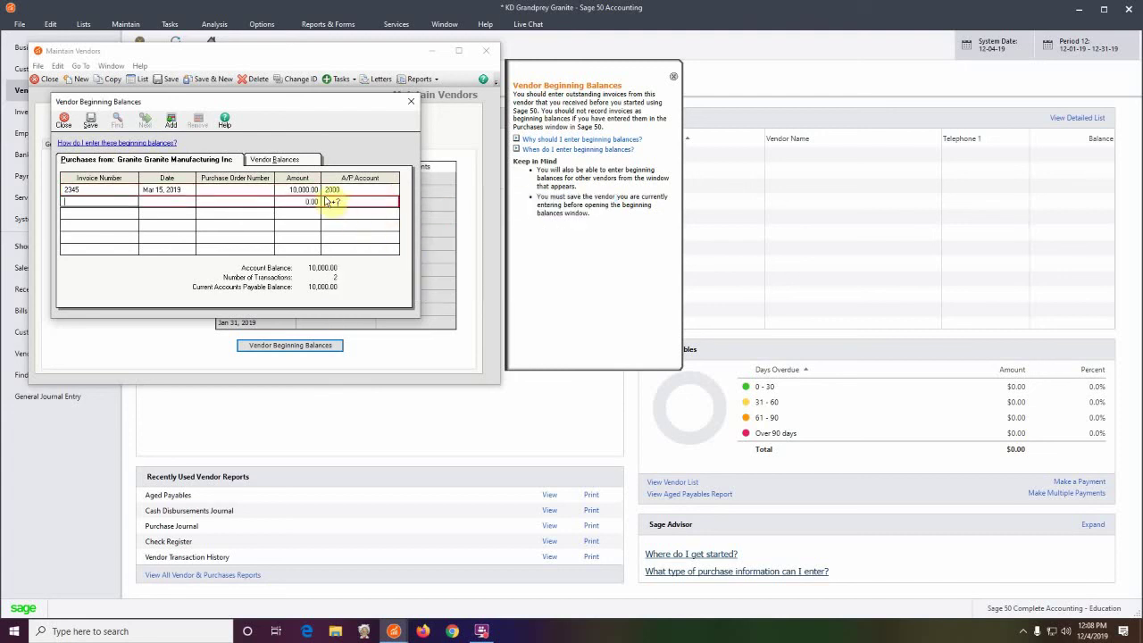
Save Granite Manufacturing Inc's beginning balance, and save and close the vendor record.
left_click(90, 123)
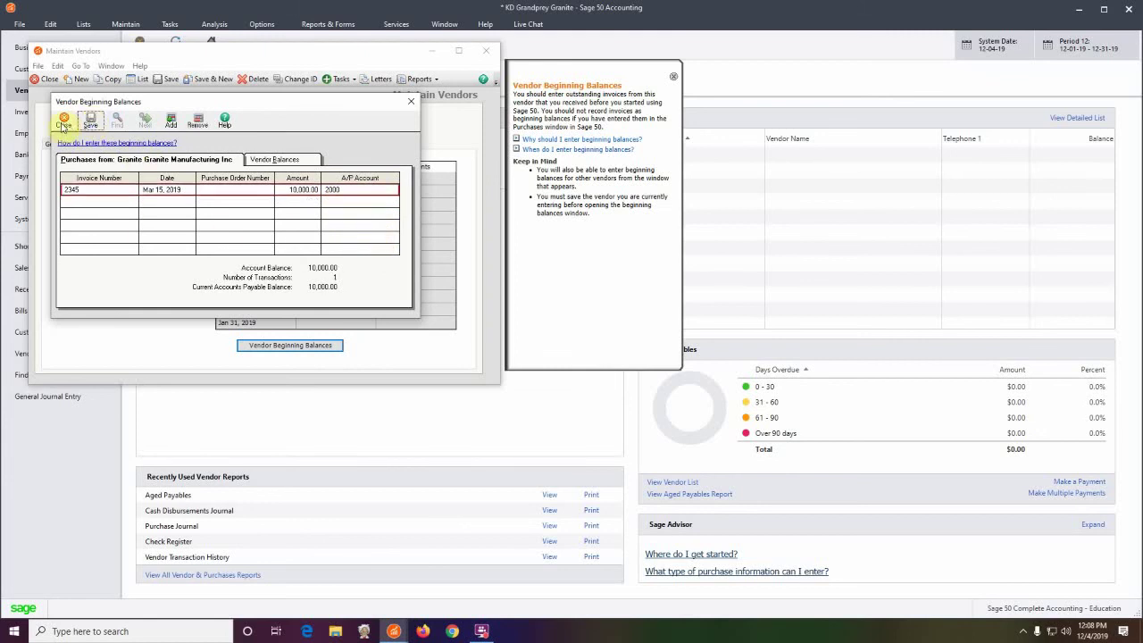
left_click(65, 121)
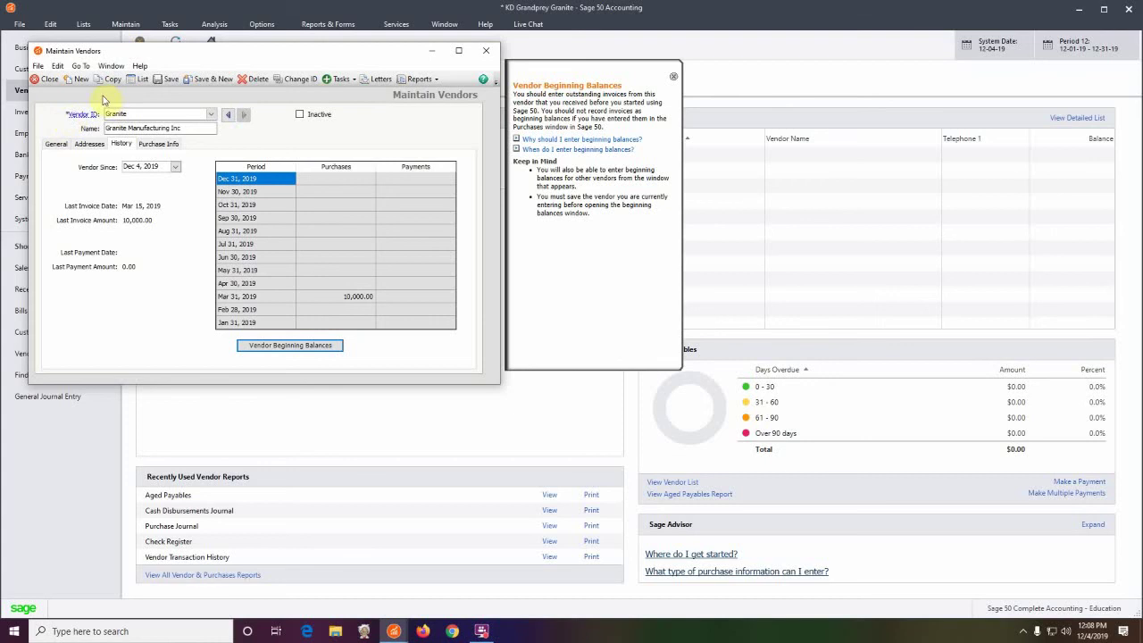
left_click(172, 81)
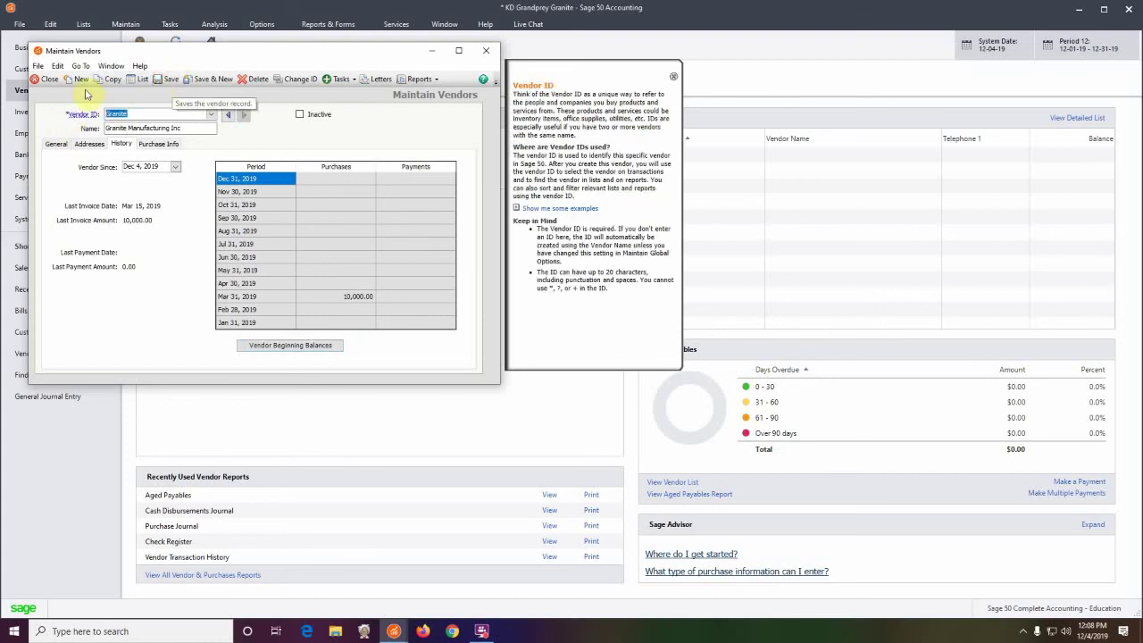
left_click(44, 79)
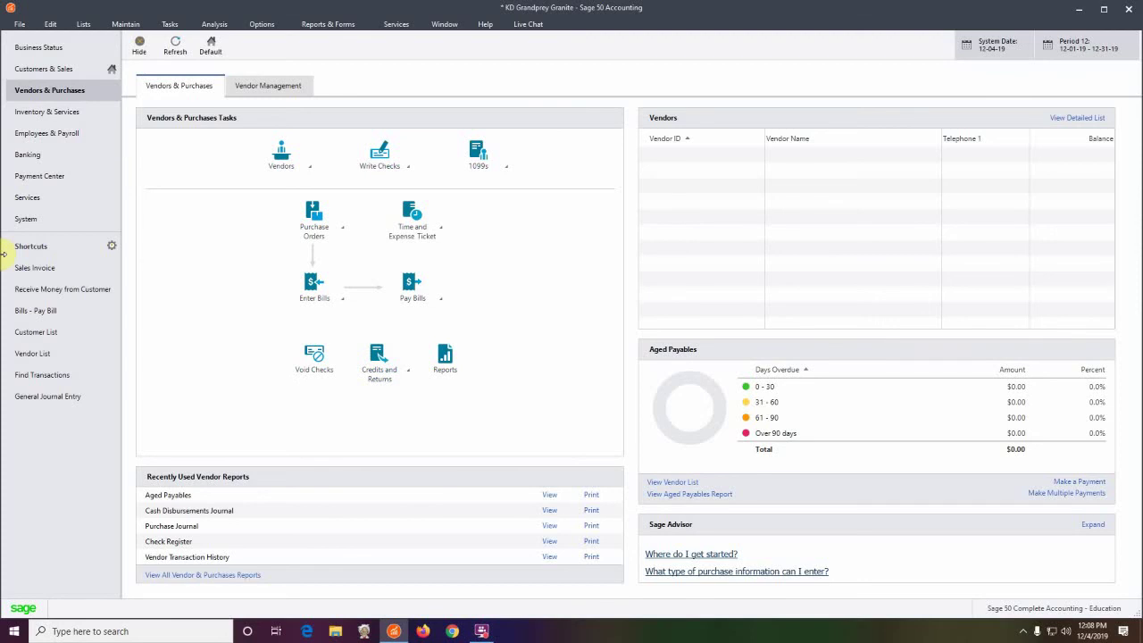
Switch to the Customers & Sales area and check the customer list in its customer management view.
left_click(36, 69)
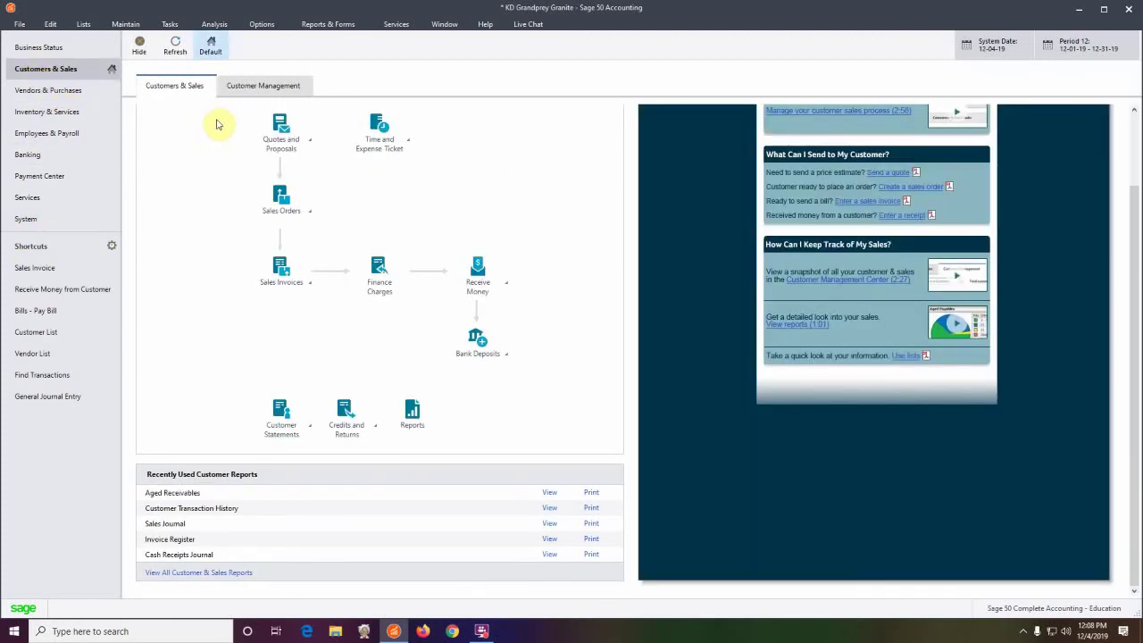
left_click(259, 85)
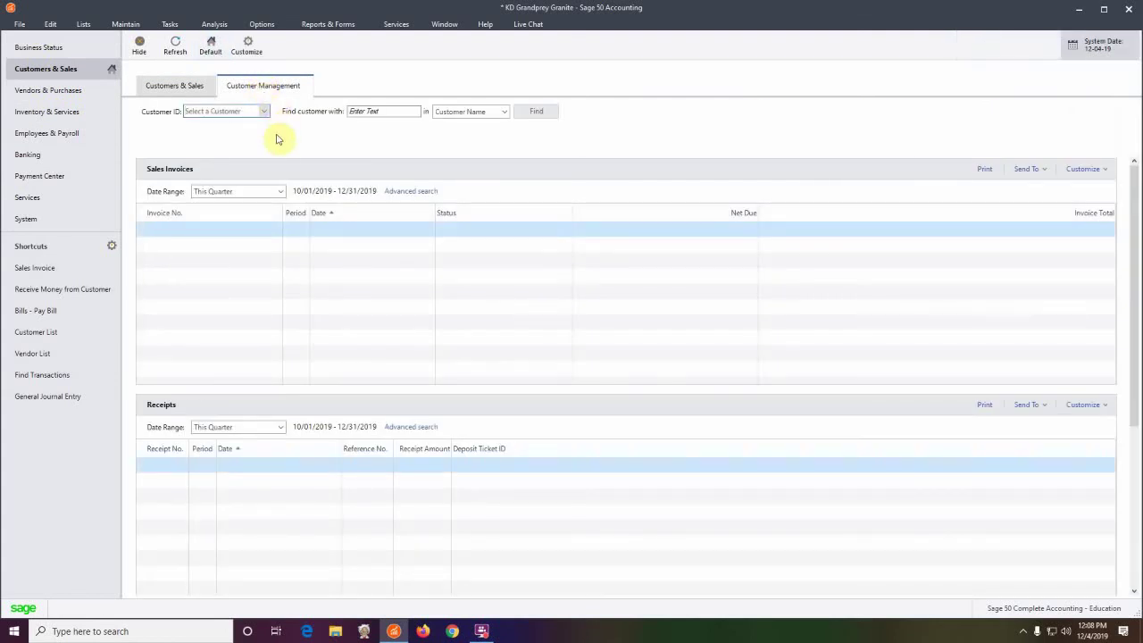
left_click(265, 112)
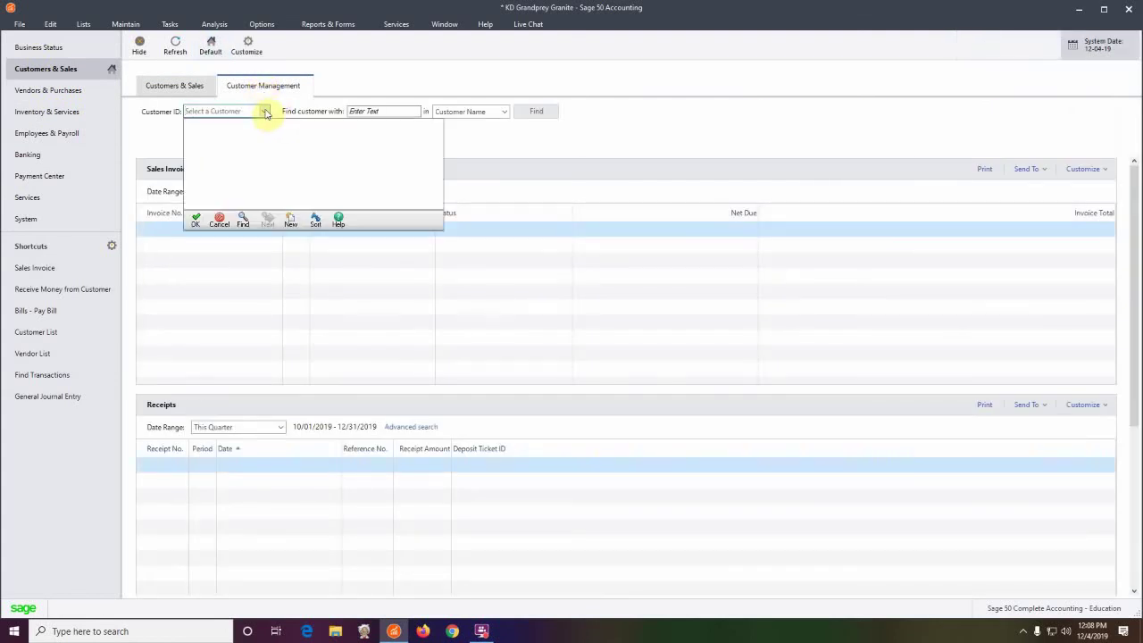
left_click(41, 69)
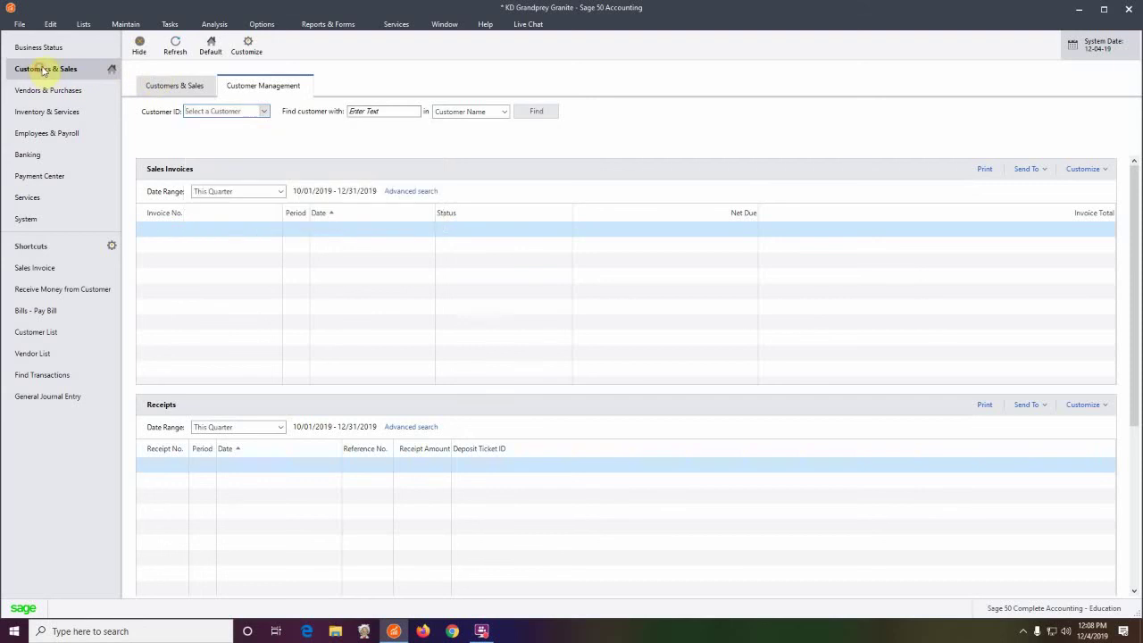
left_click(152, 87)
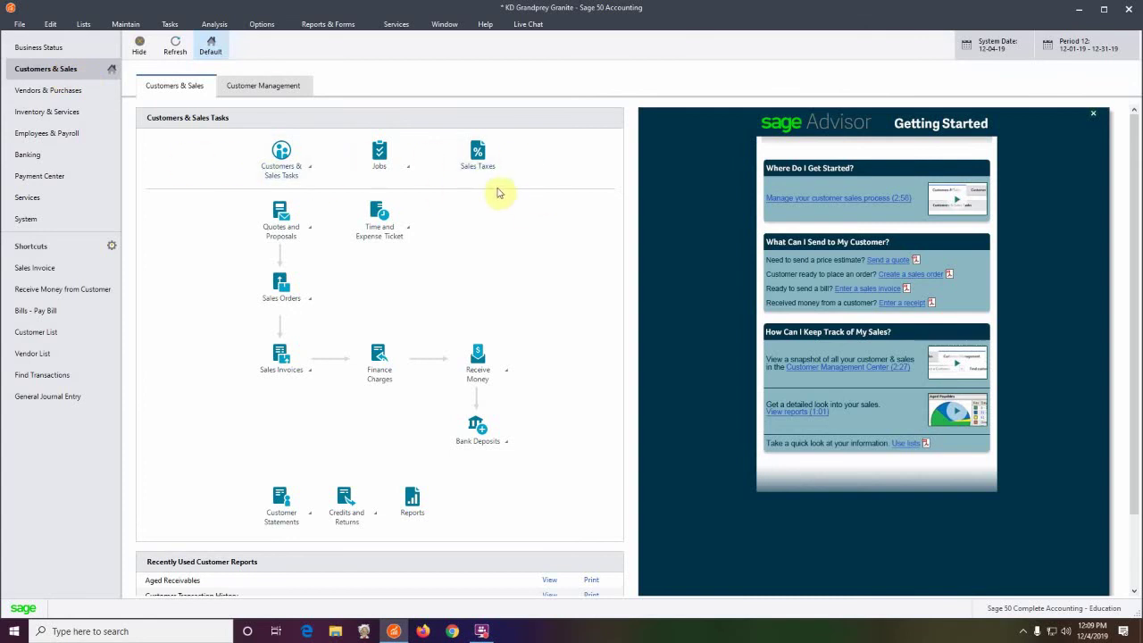
left_click(255, 85)
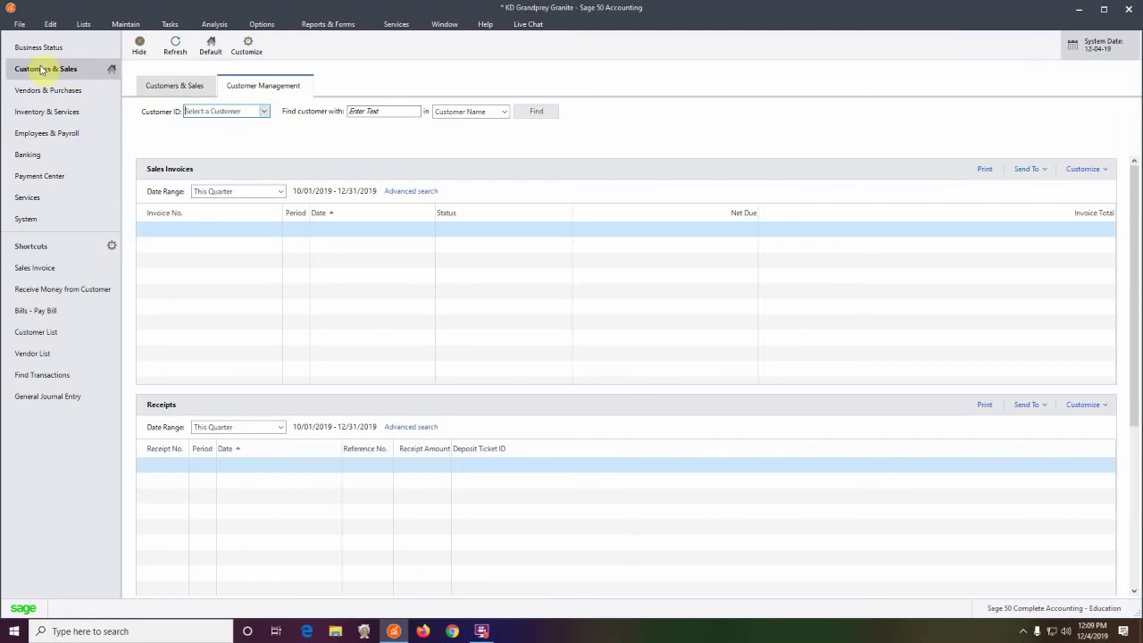
left_click(170, 87)
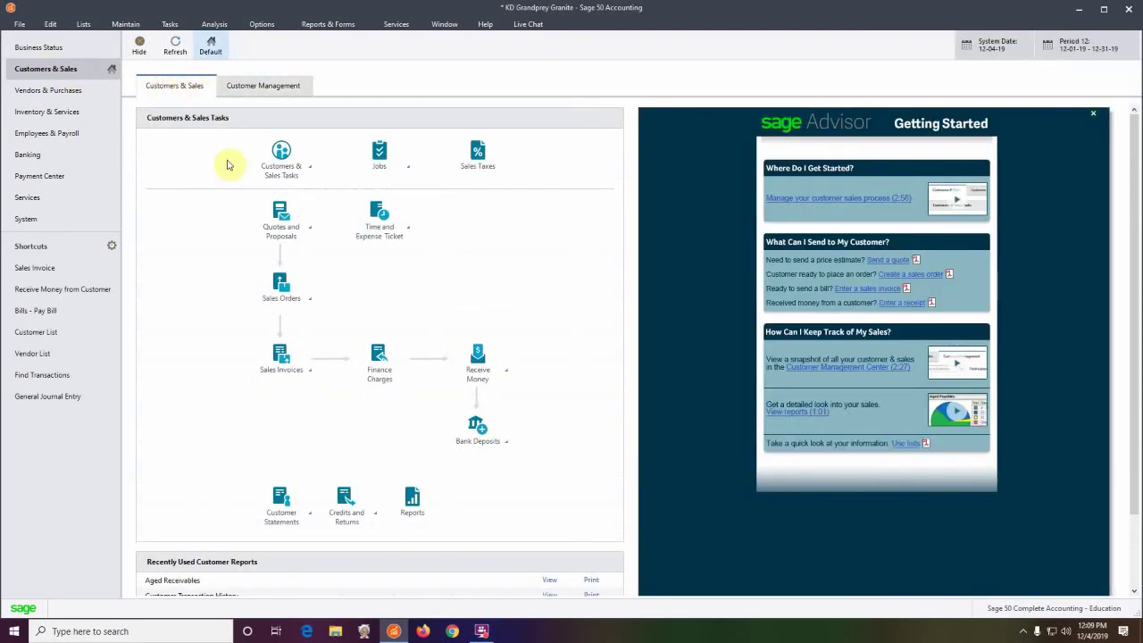
Start a new customer record with the ID Grace and the name Grace Enterprises.
left_click(311, 172)
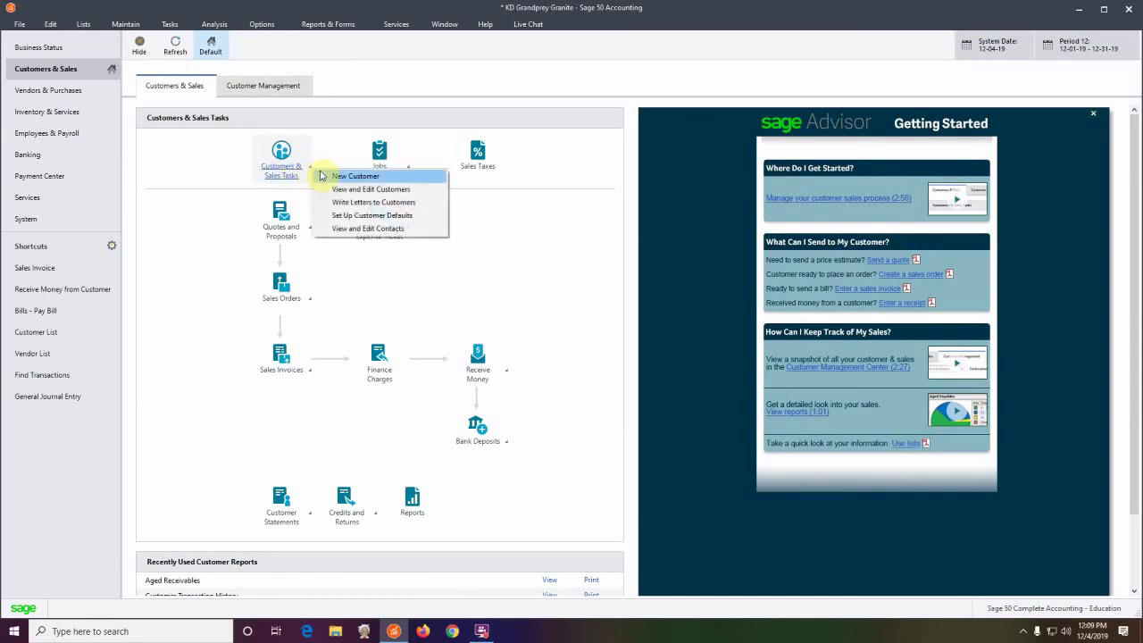
left_click(341, 176)
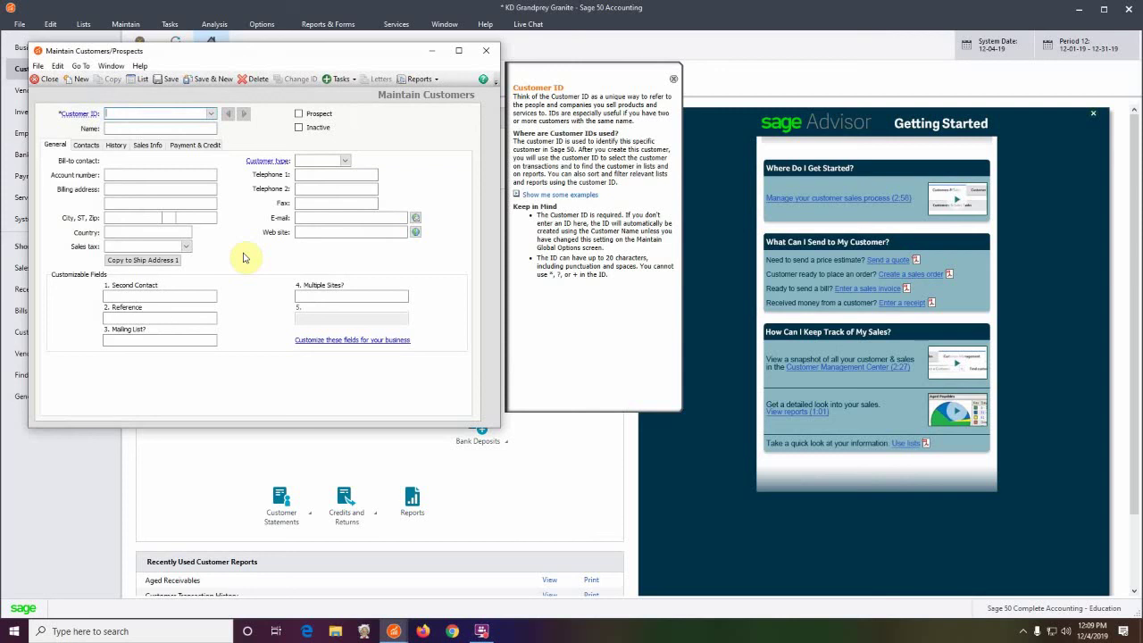
type("Grace")
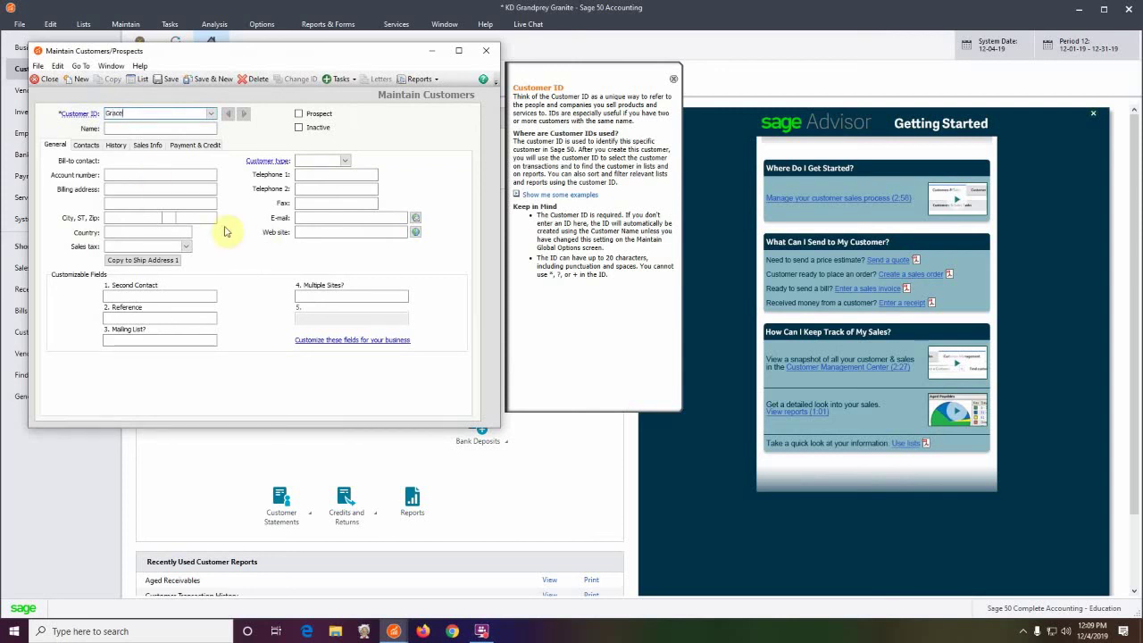
left_click(112, 128)
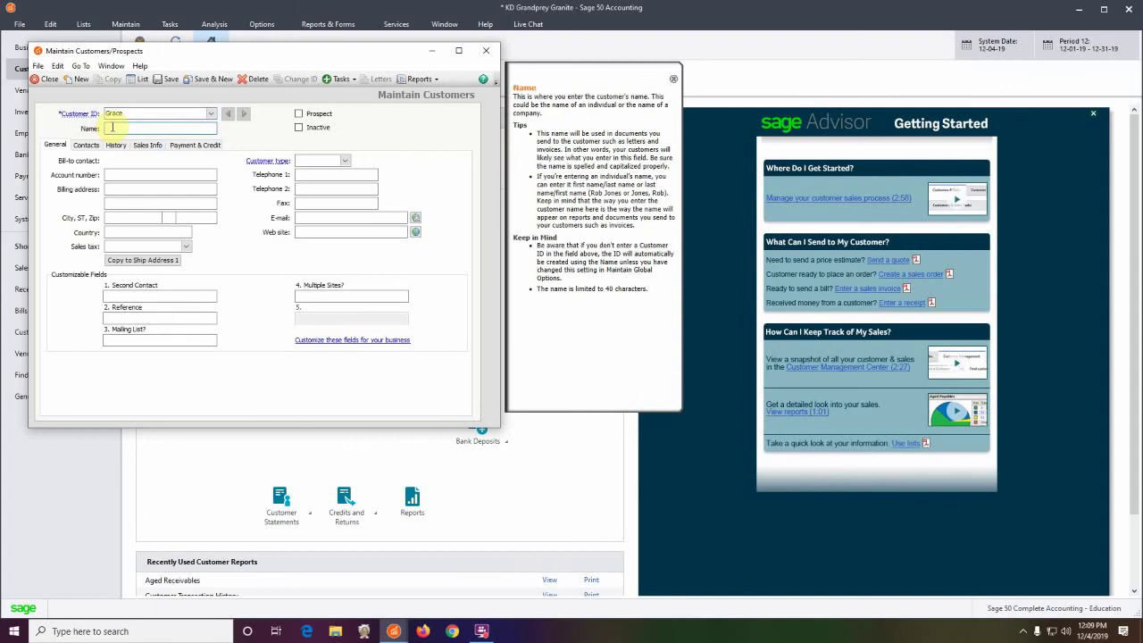
type("Grace Enterprises")
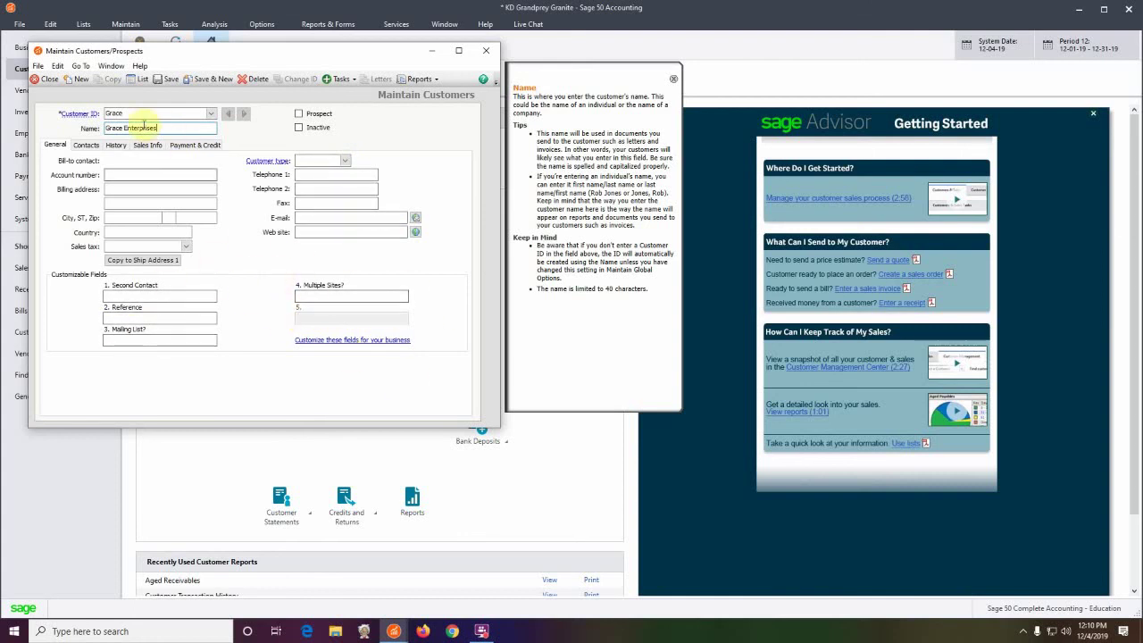
Set the GL sales account of Grace Enterprises to 4000 Sales.
left_click(86, 145)
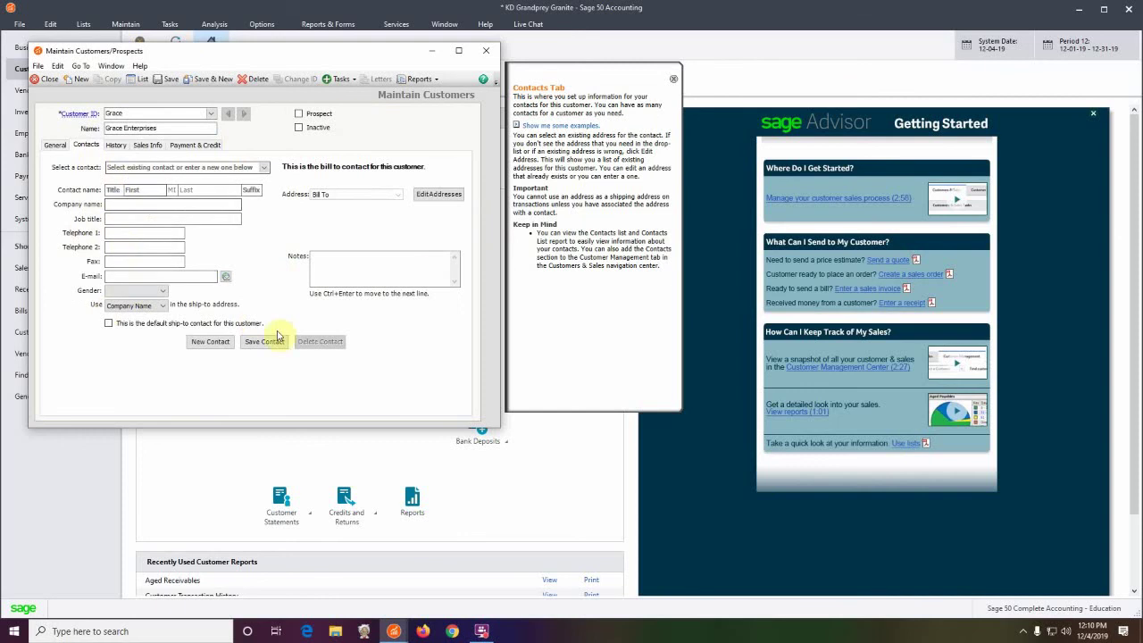
left_click(116, 145)
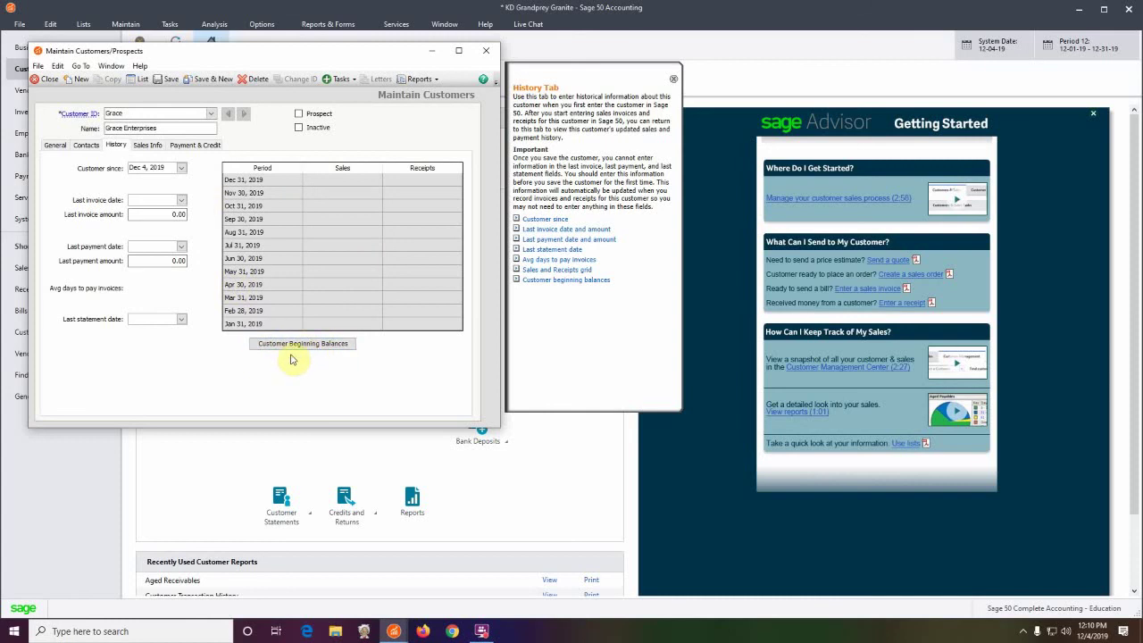
left_click(144, 146)
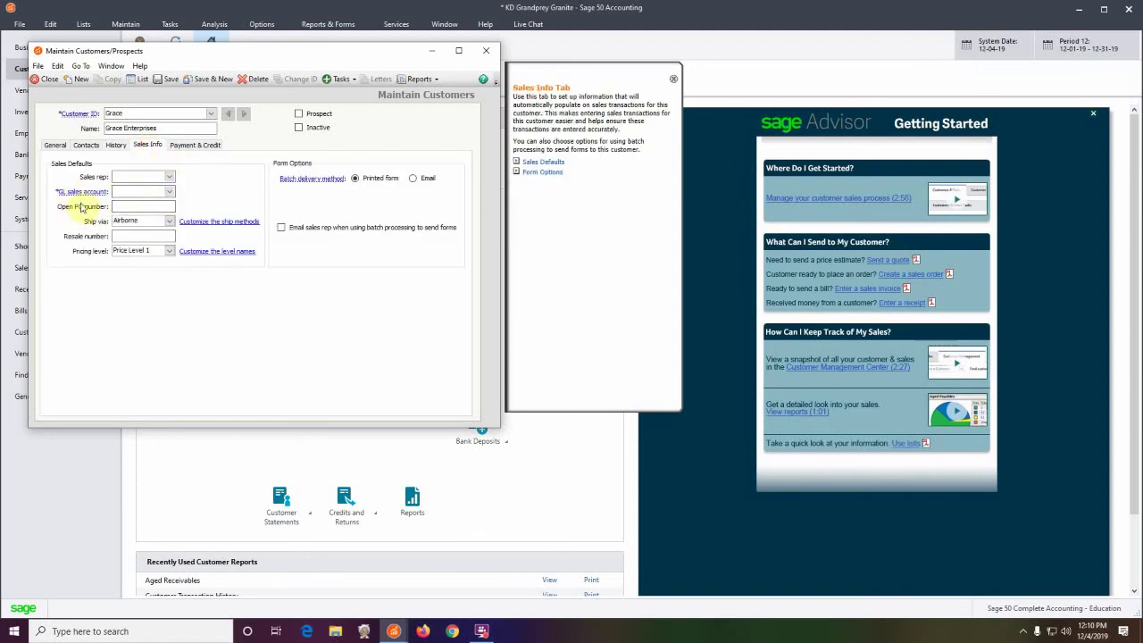
left_click(170, 192)
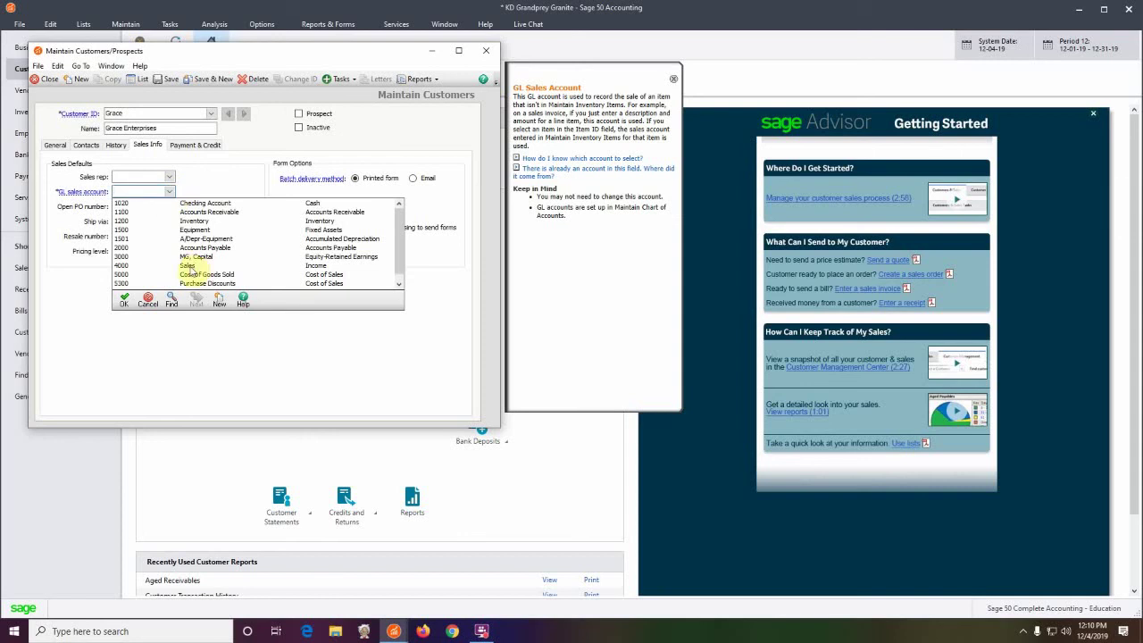
left_click(191, 266)
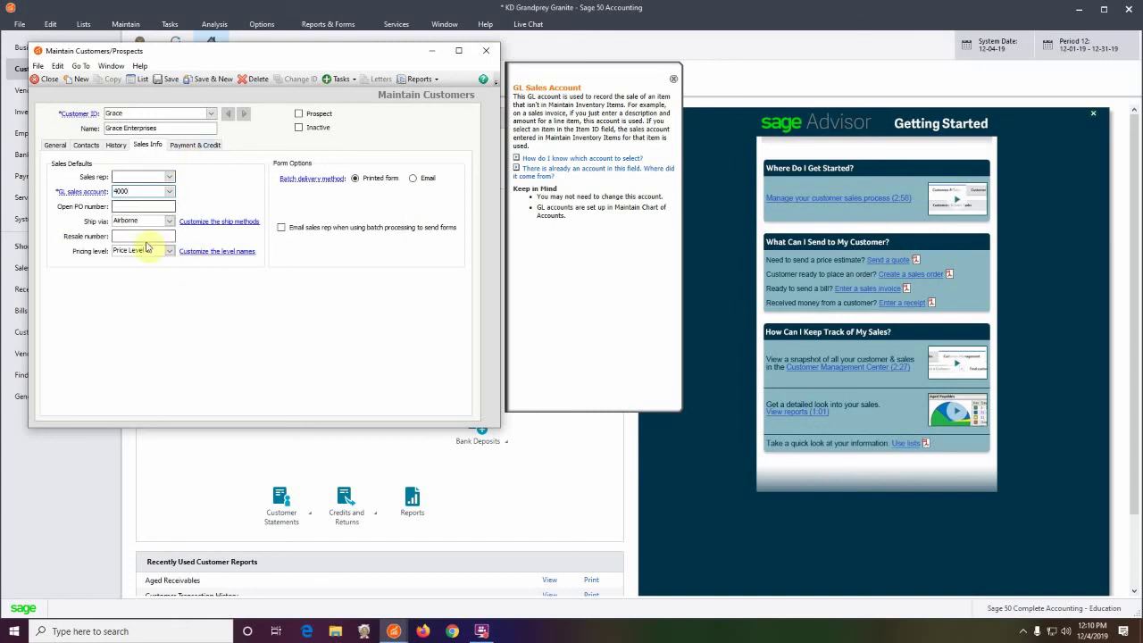
Review the payment and credit settings of Grace Enterprises and keep the default terms.
left_click(194, 147)
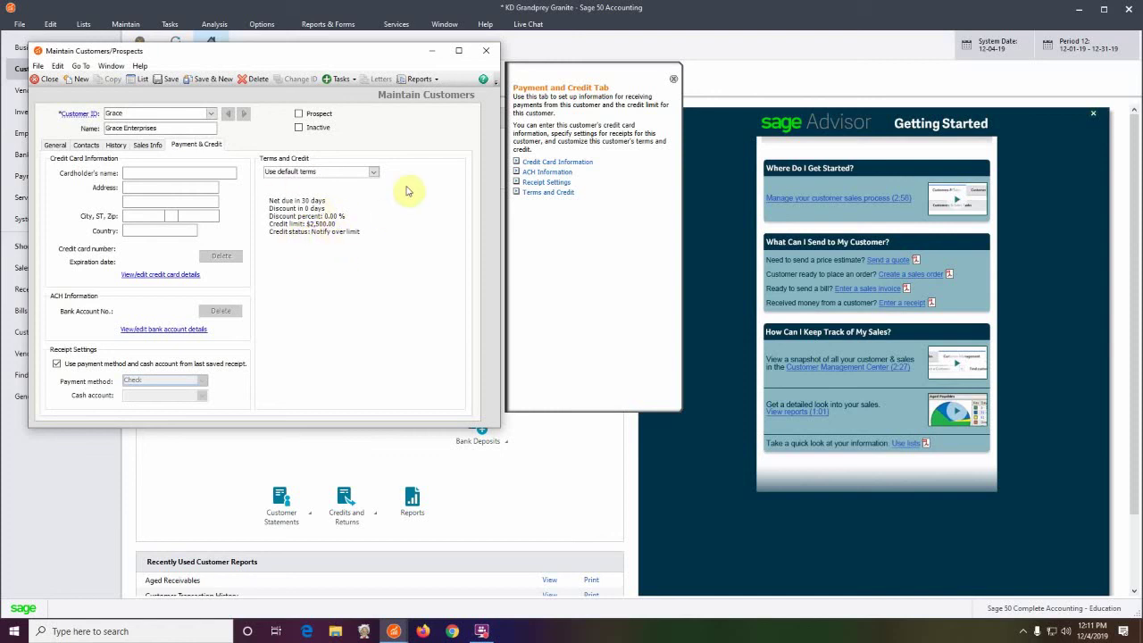
left_click(372, 174)
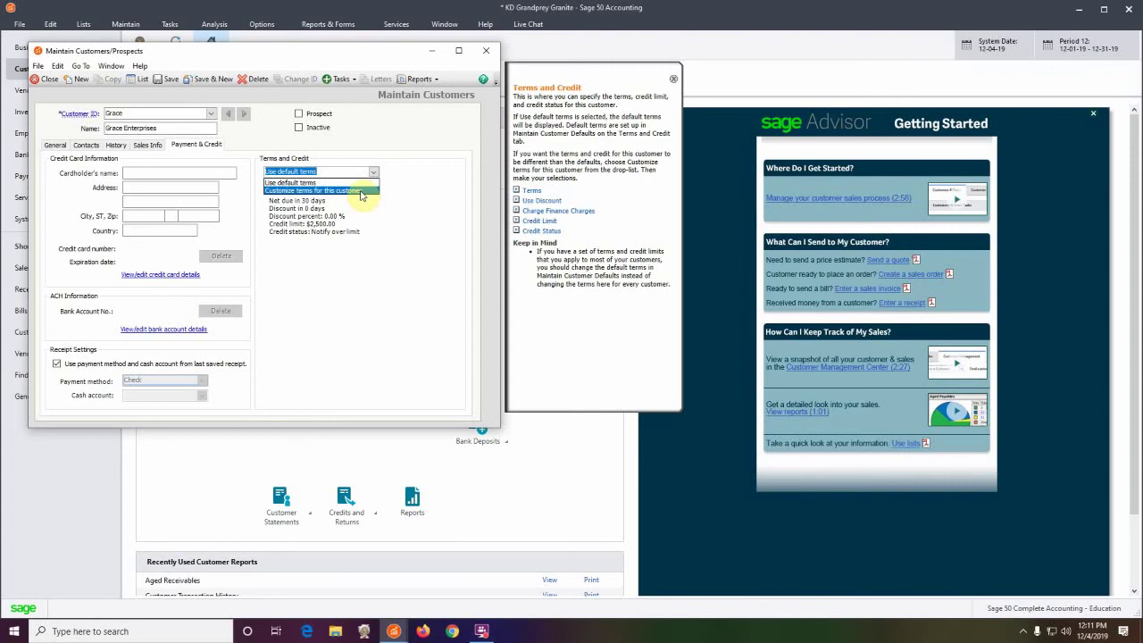
left_click(304, 183)
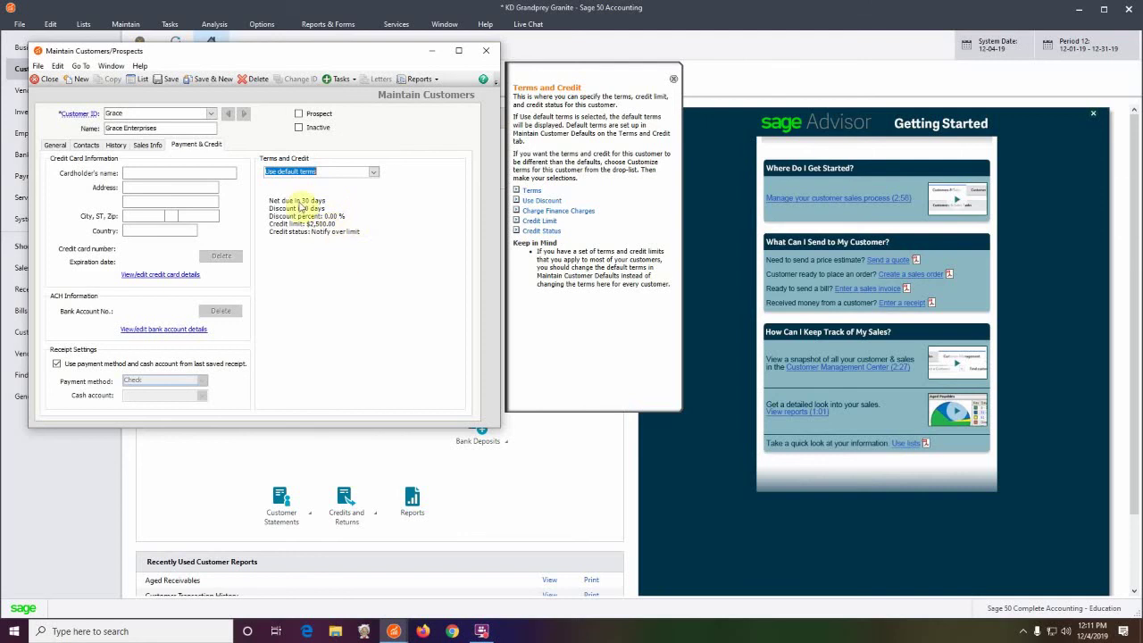
Save the Grace Enterprises record and open the customer beginning balances from its history.
left_click(116, 145)
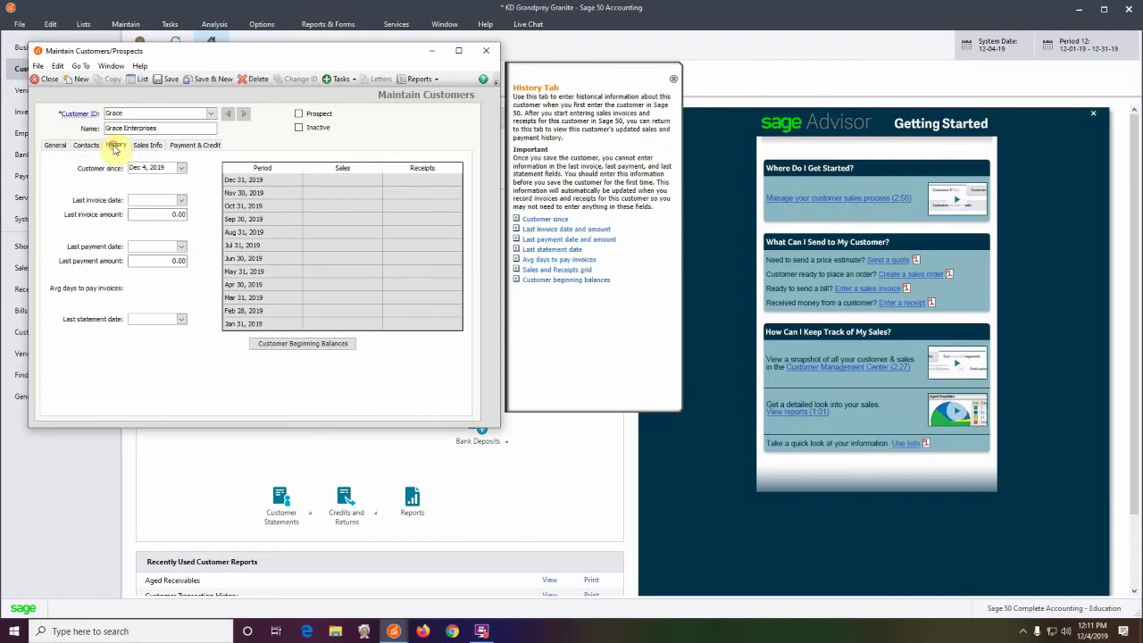
left_click(171, 80)
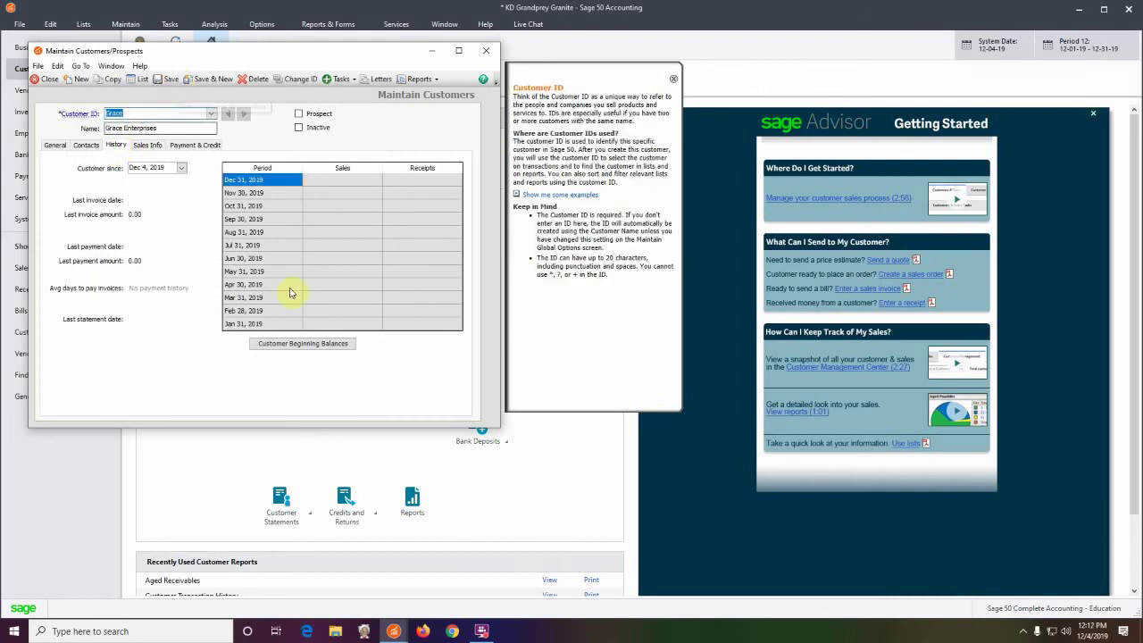
left_click(304, 344)
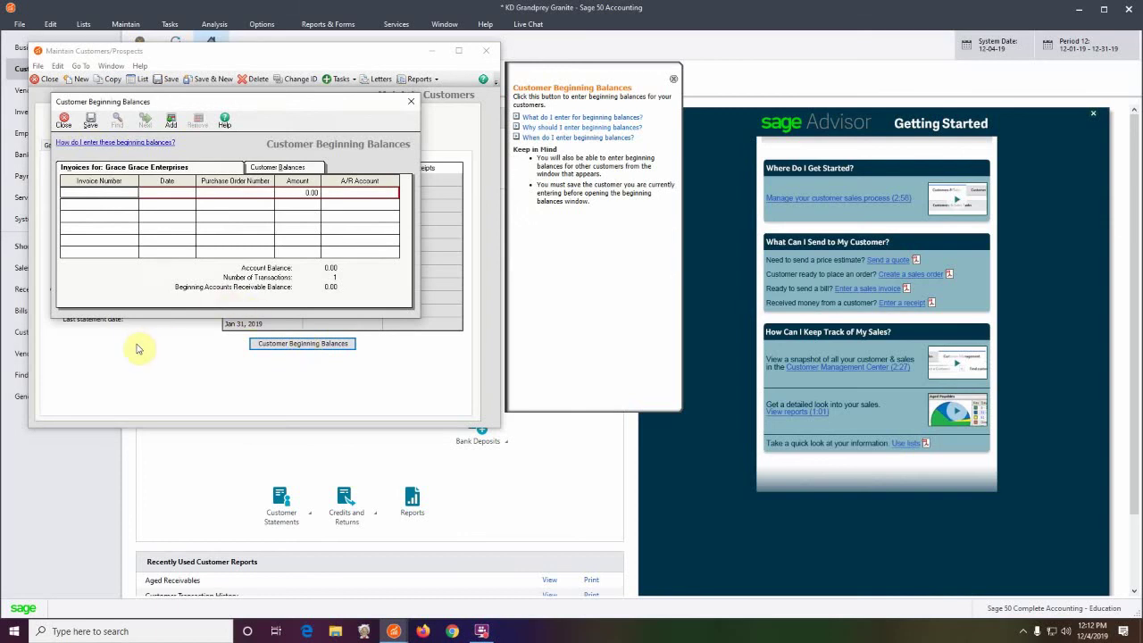
Enter beginning balance invoice 5678 for Grace Enterprises, dated Mar 20, 2019, with an amount of 4,000.00 and no purchase order number.
type("5678")
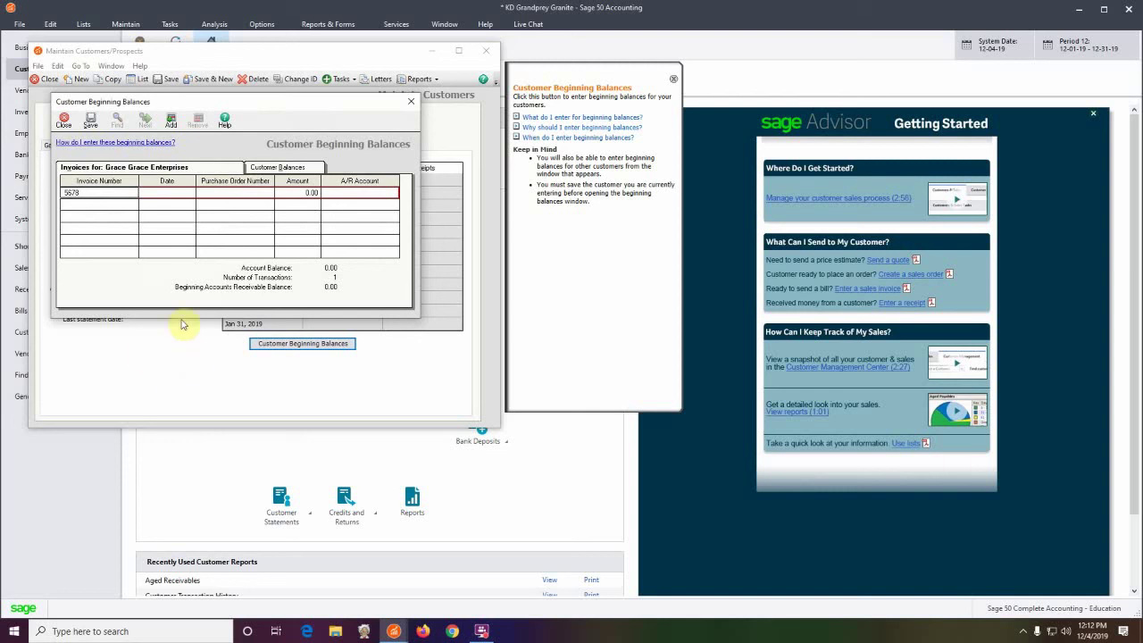
left_click(174, 195)
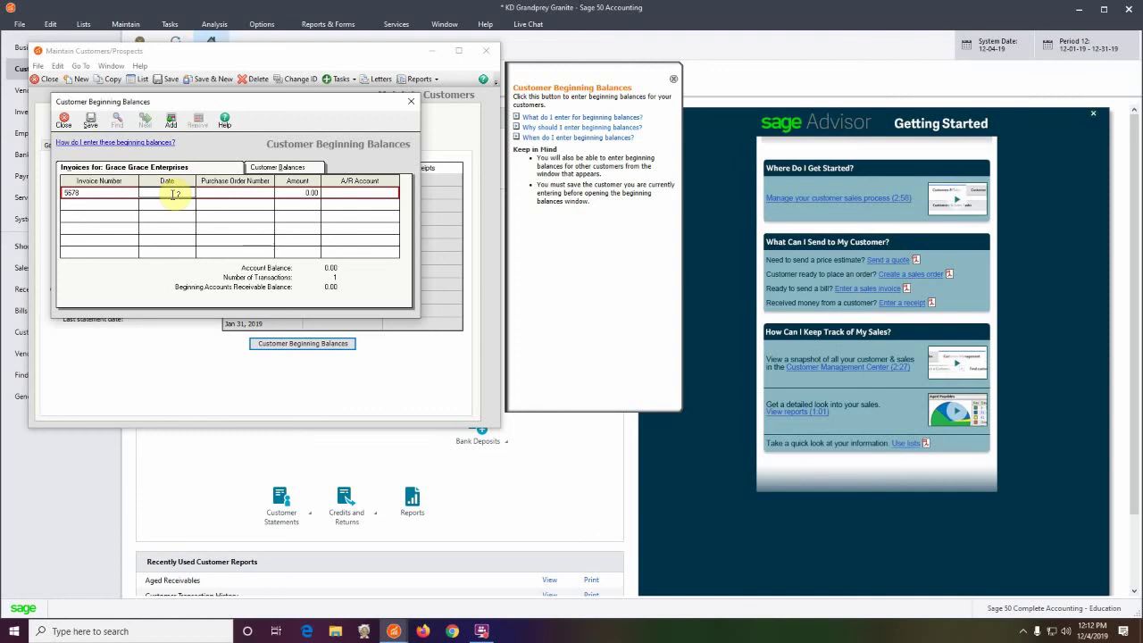
type("03202019")
key("Tab")
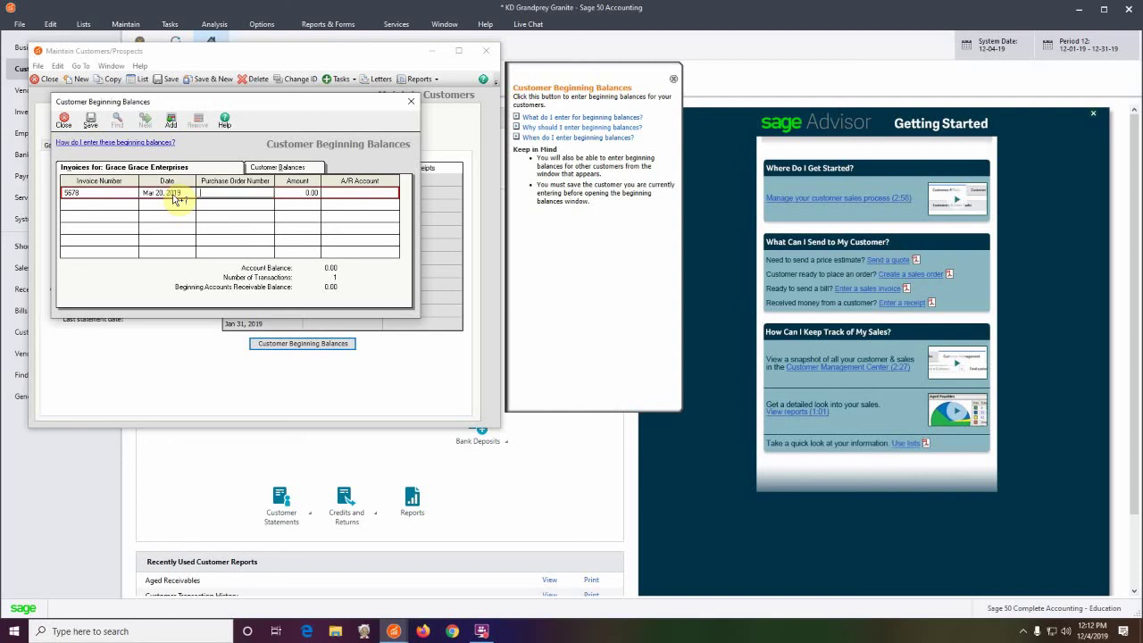
key("Tab")
type("4000")
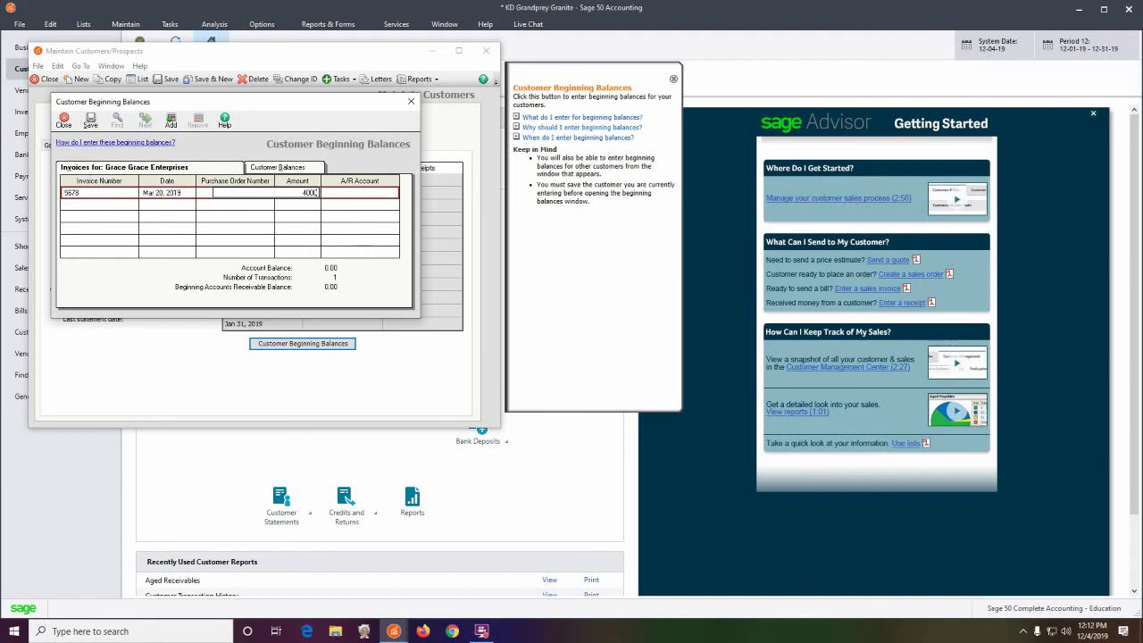
key("Tab")
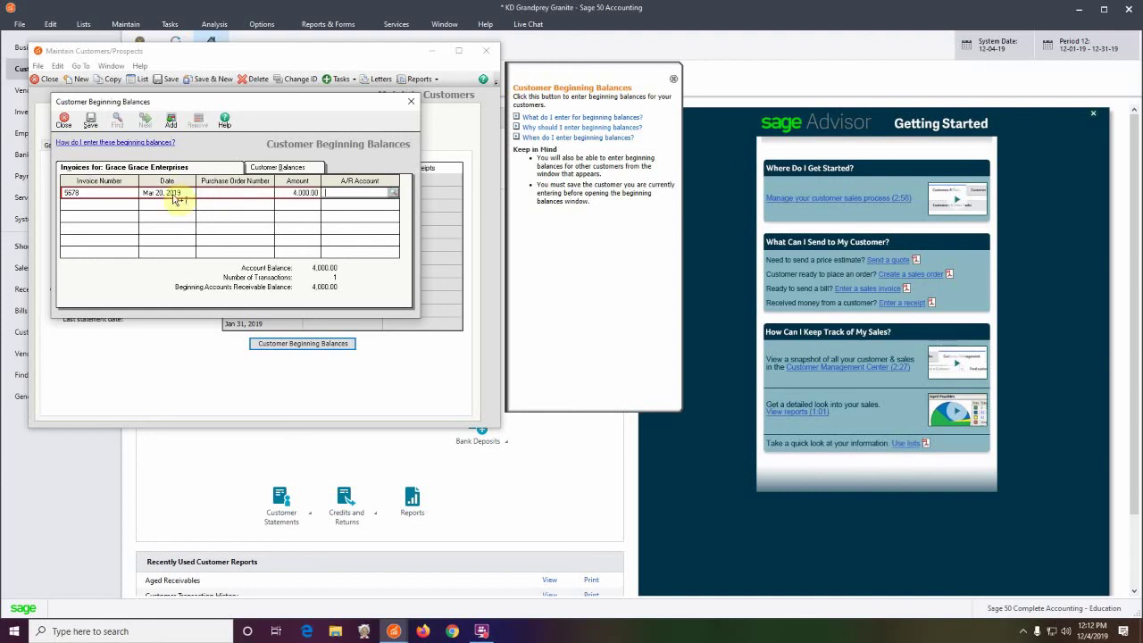
Assign A/R account 1100 Accounts Receivable to the invoice, save the beginning balance and close the Grace Enterprises record.
left_click(393, 193)
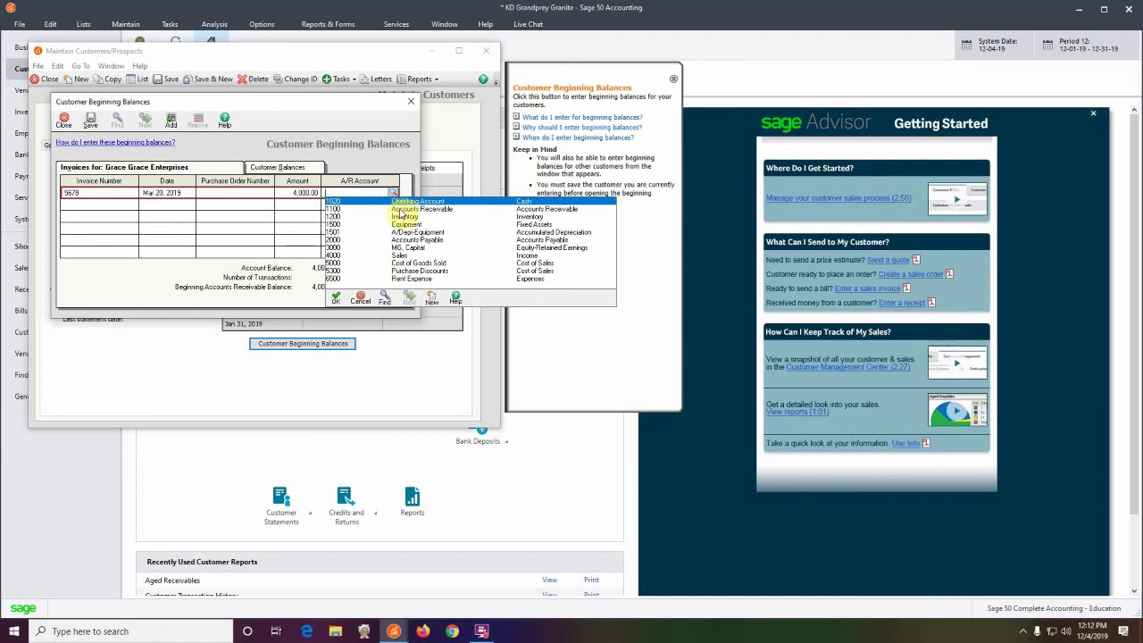
double_click(399, 209)
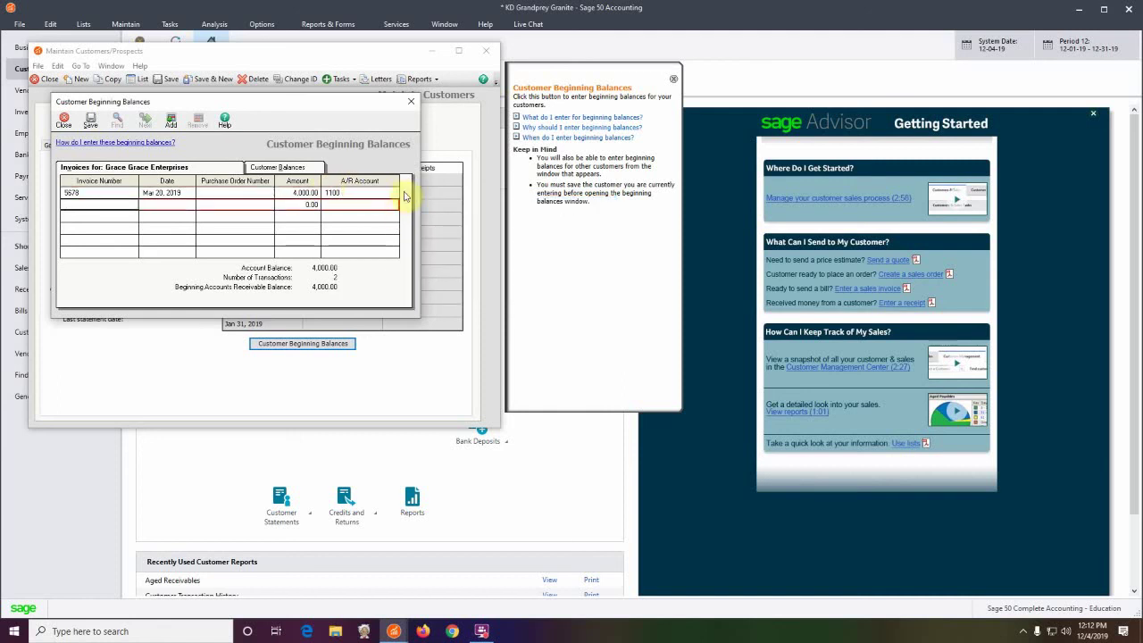
left_click(93, 126)
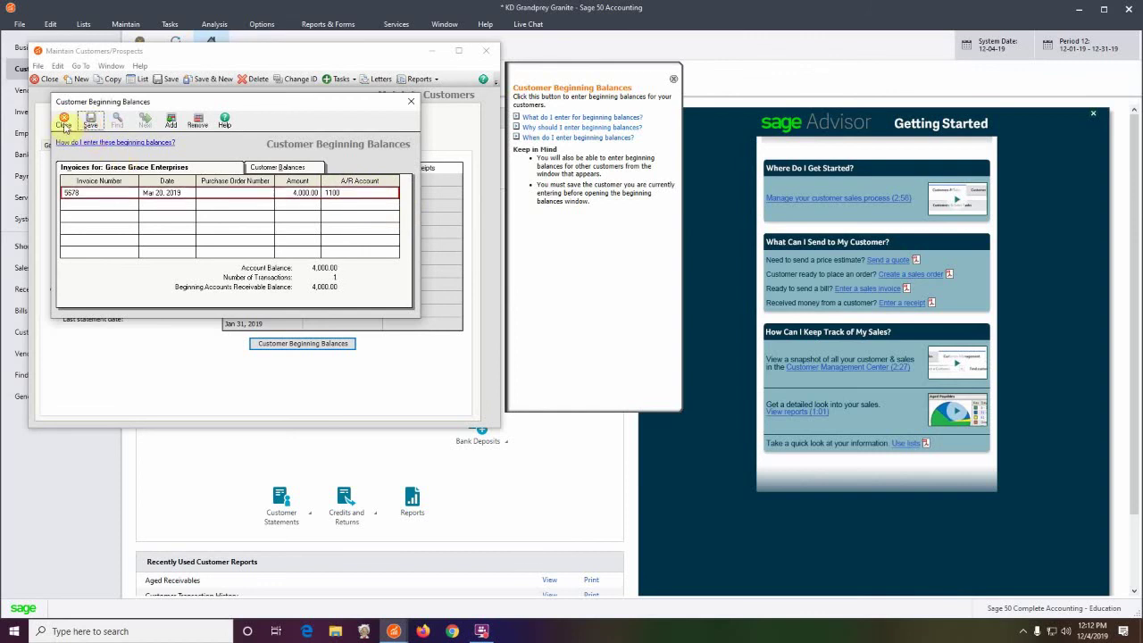
left_click(65, 125)
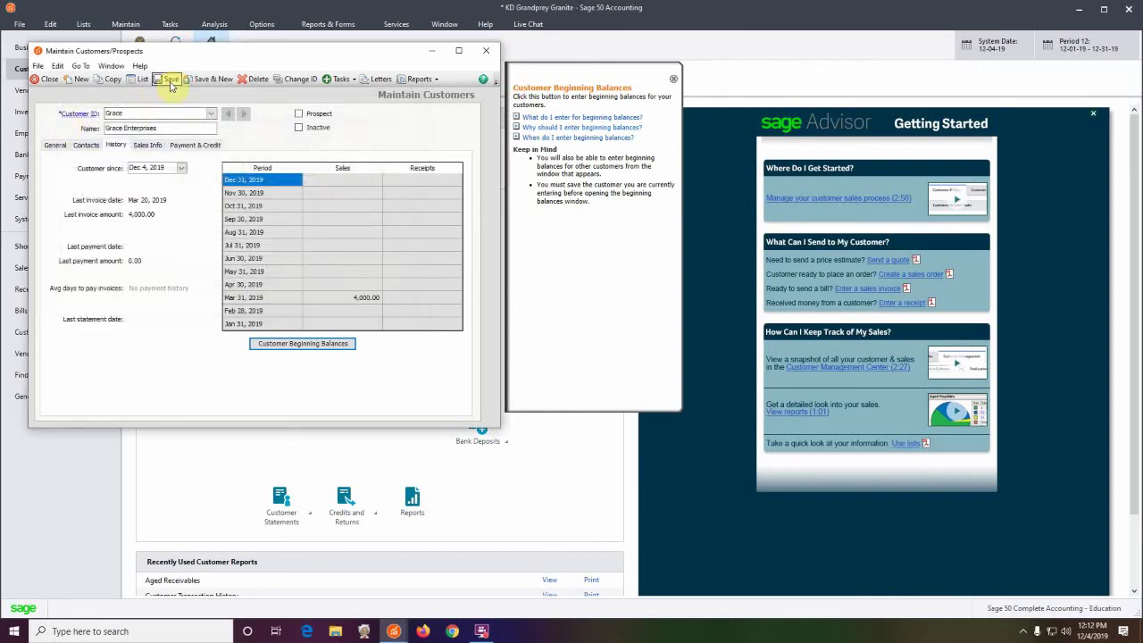
left_click(43, 80)
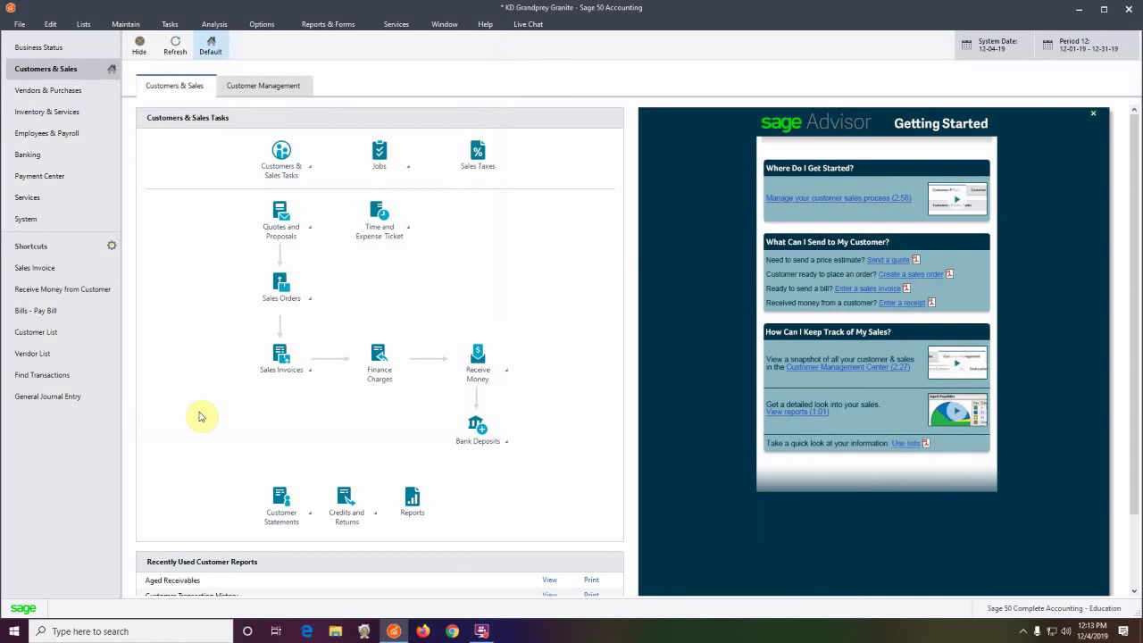
Start a new customer record with the ID Cornell and the name Cornell Inc.
left_click(308, 166)
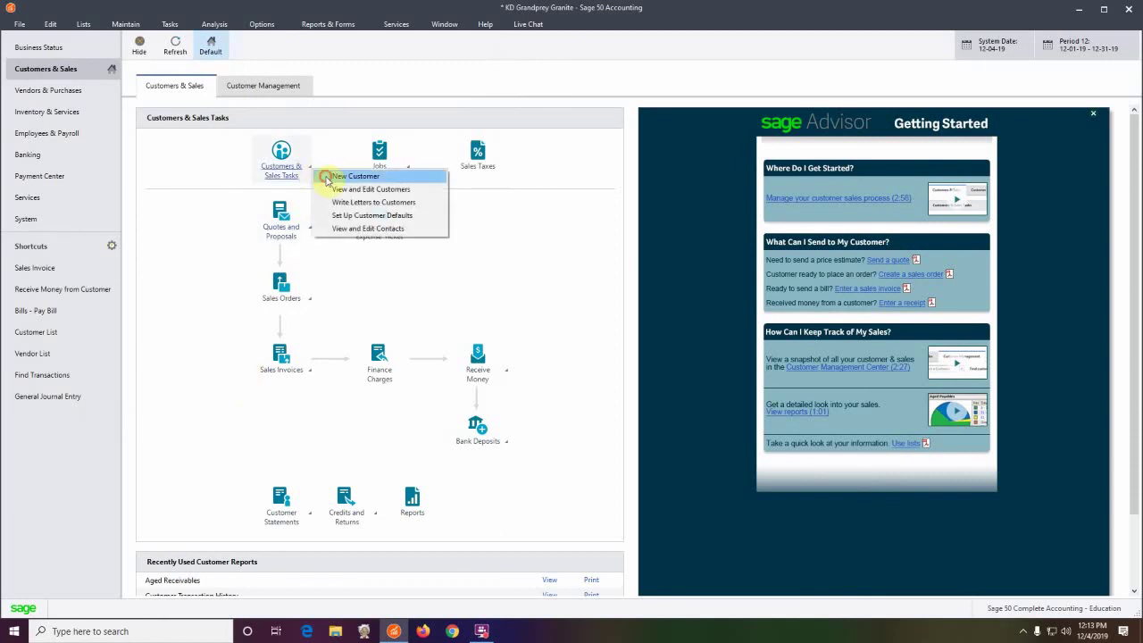
left_click(326, 177)
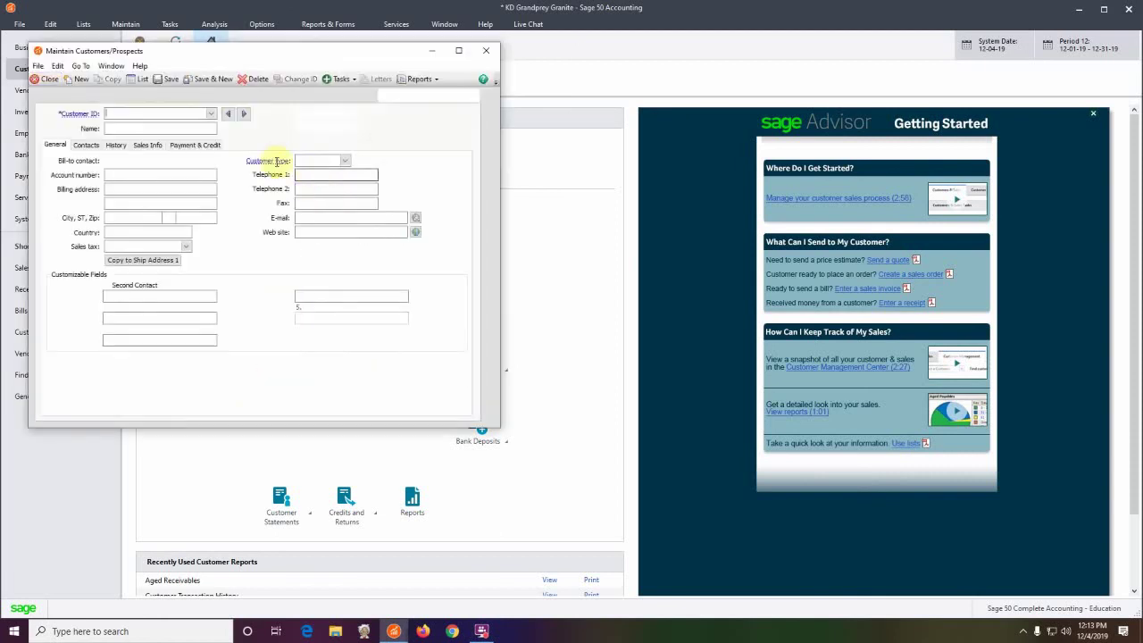
type("Cornell")
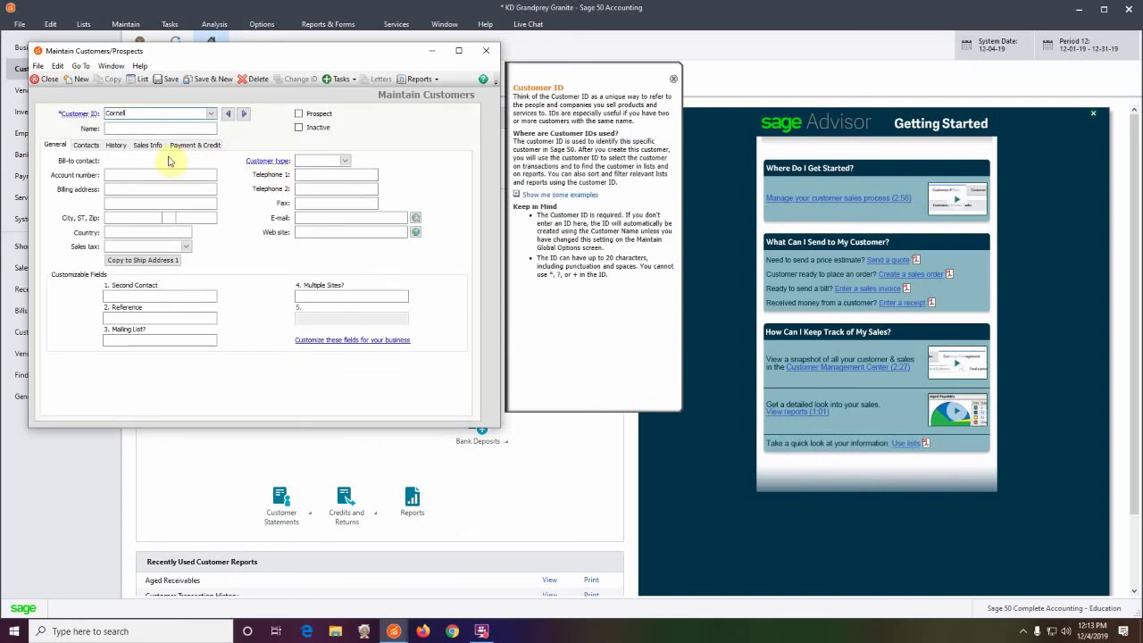
left_click(129, 128)
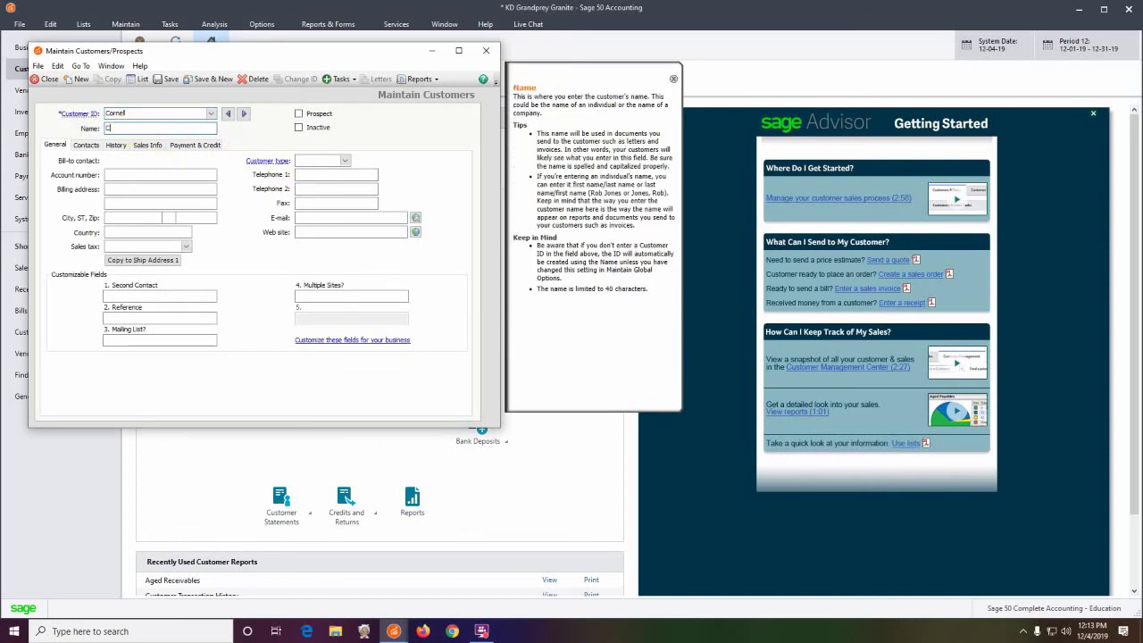
type("Cornell Inc.")
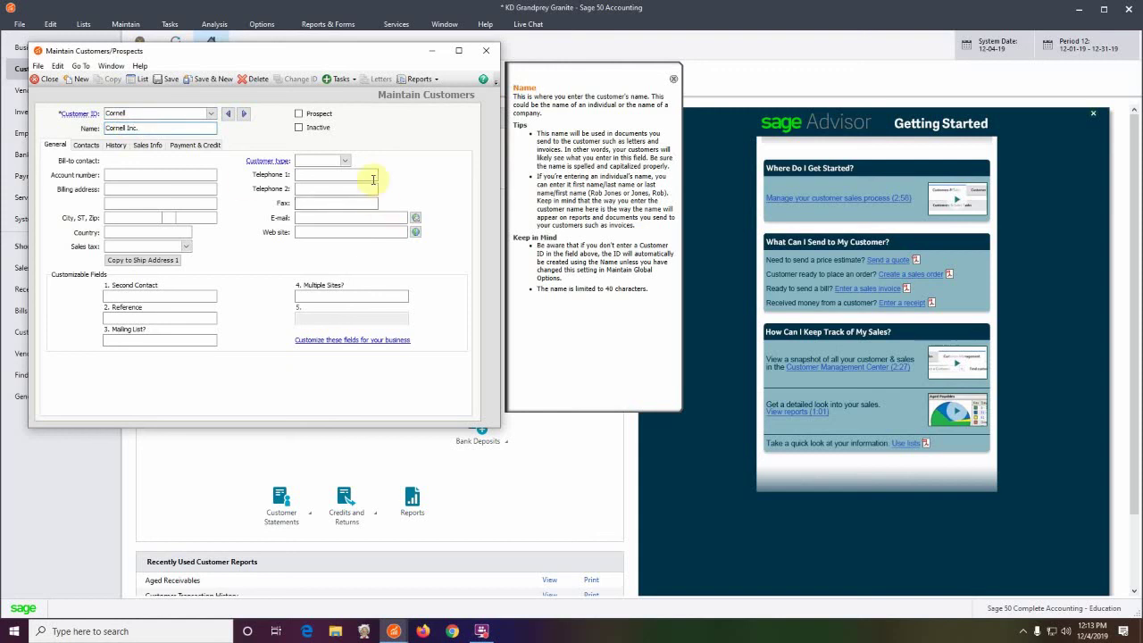
Set the GL sales account of Cornell Inc. to 4000 Sales.
left_click(87, 144)
left_click(114, 146)
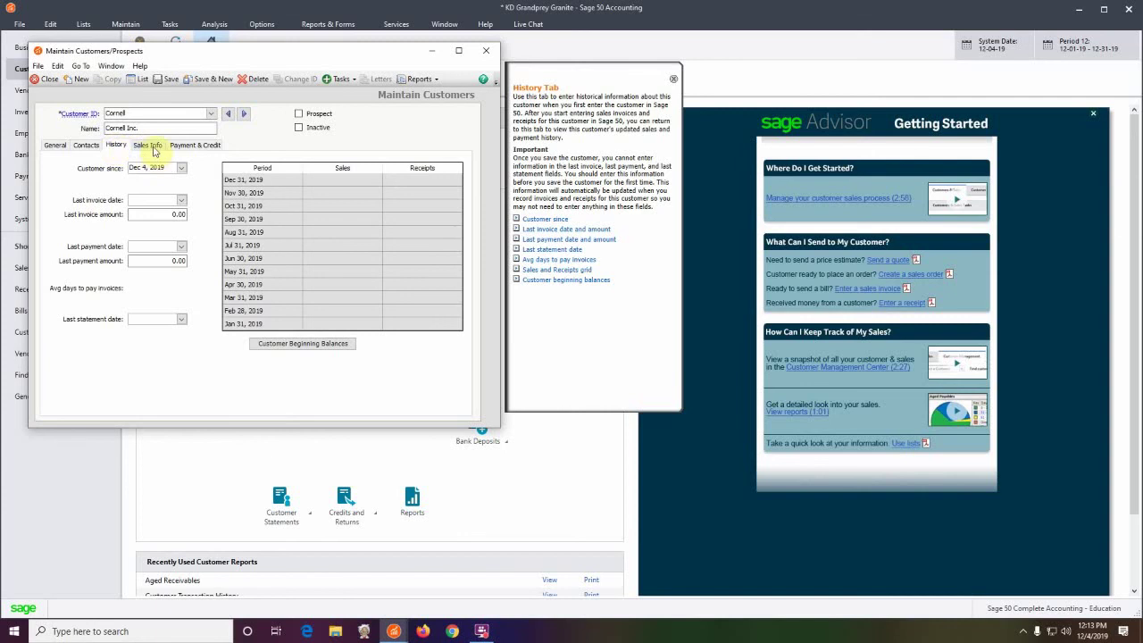
left_click(150, 146)
left_click(169, 191)
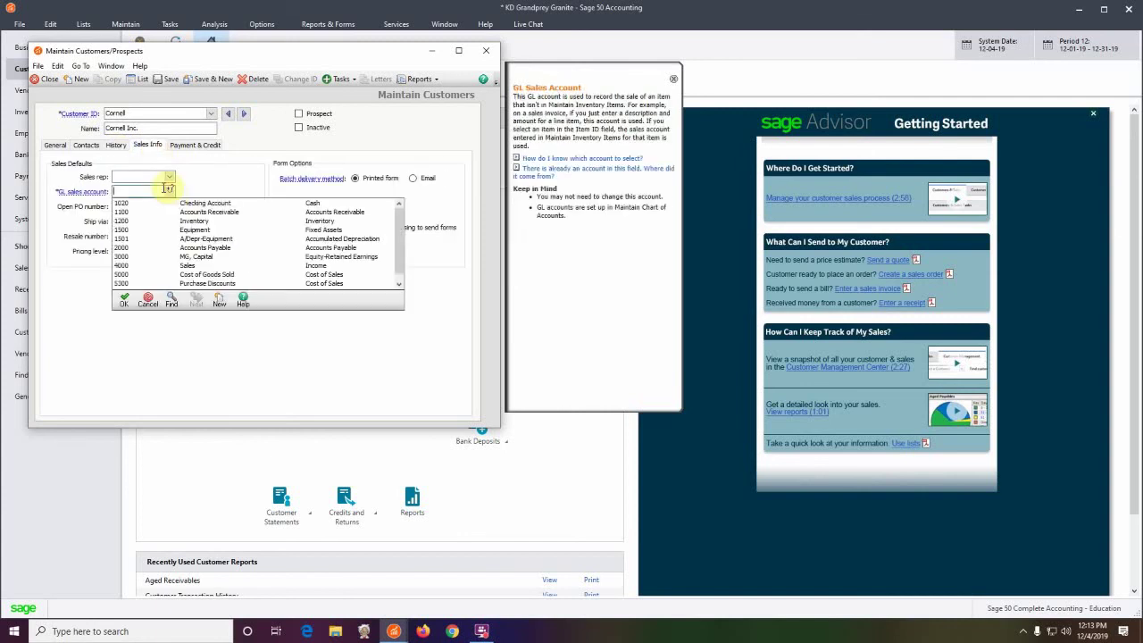
double_click(186, 265)
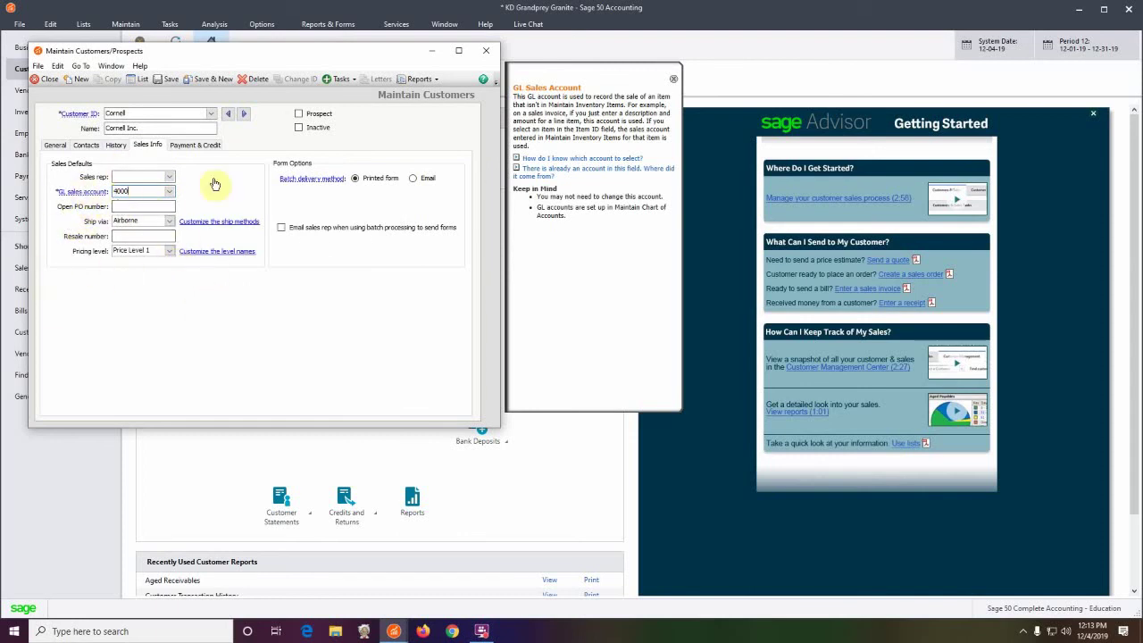
Keep the default terms in the payment and credit settings of Cornell Inc., save the customer and close the record.
left_click(198, 145)
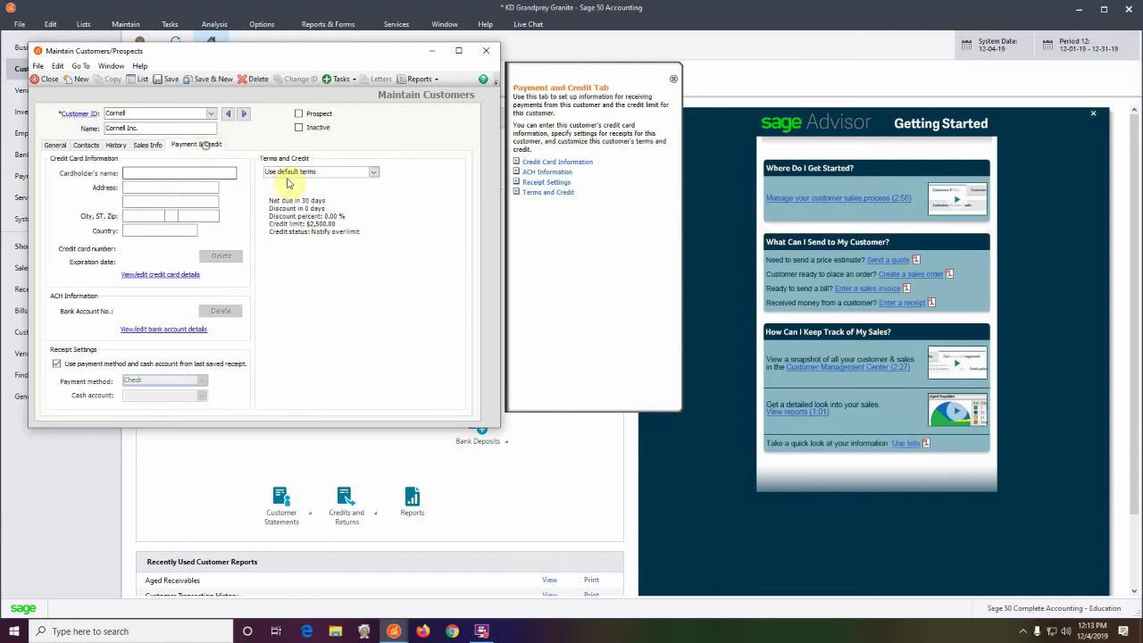
left_click(173, 80)
left_click(47, 78)
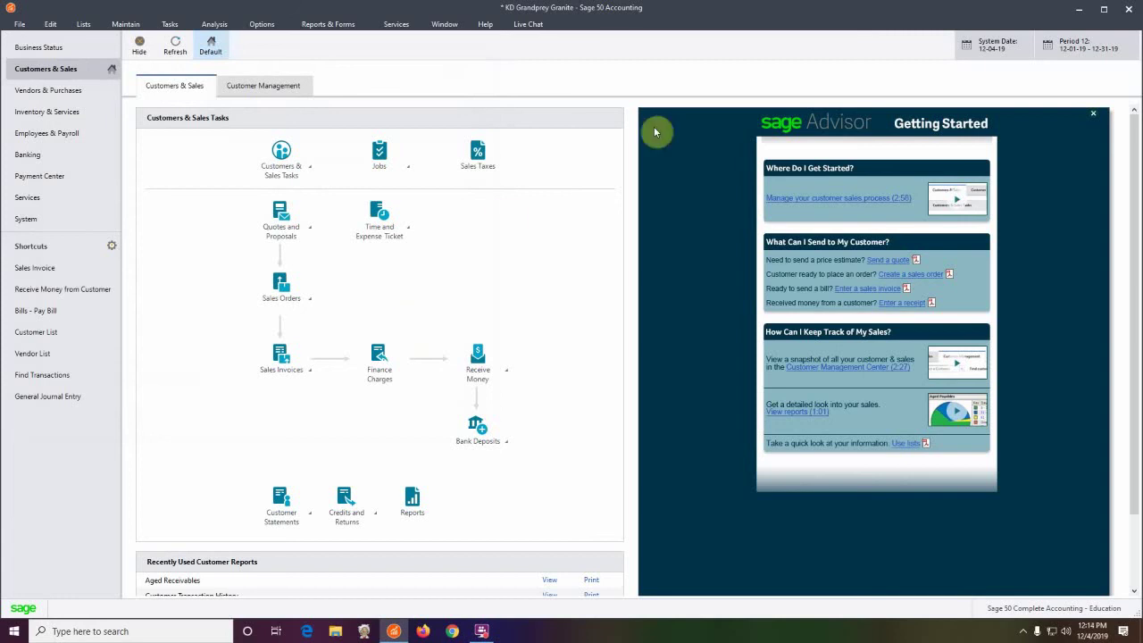
Display the Customer Ledgers report from the accounts receivable reports, check the customer balances and close it.
left_click(311, 26)
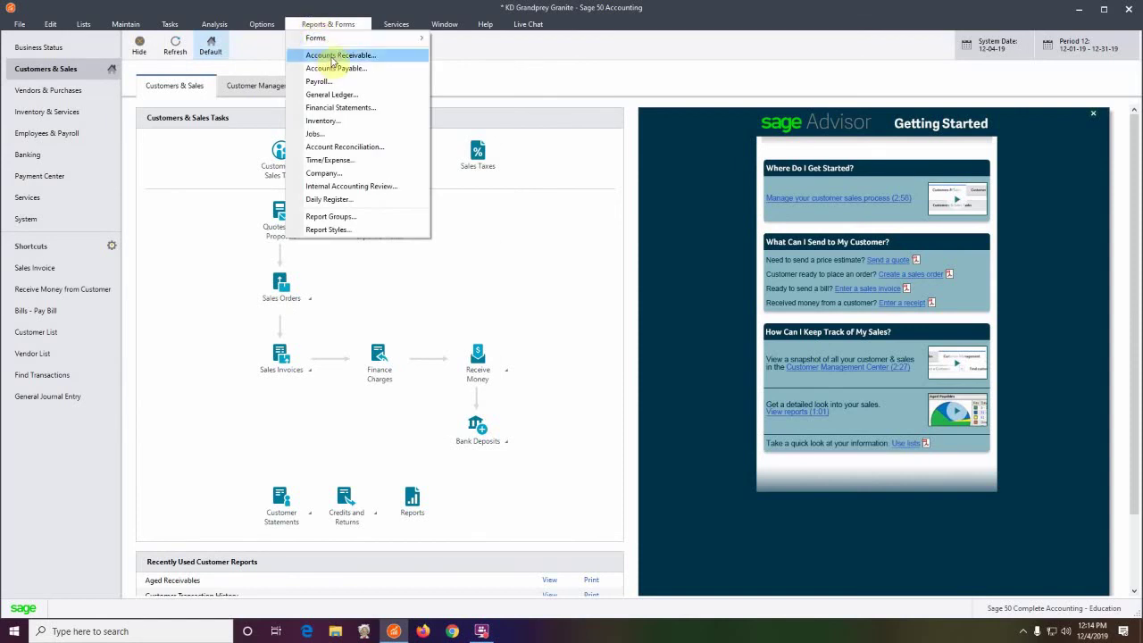
left_click(330, 57)
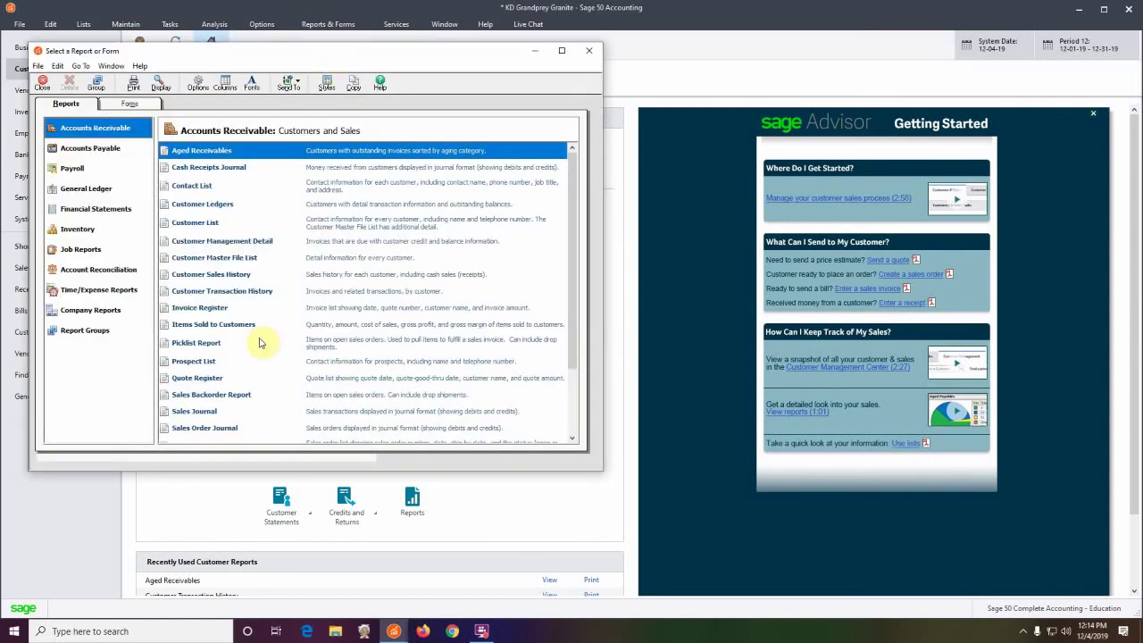
left_click(222, 206)
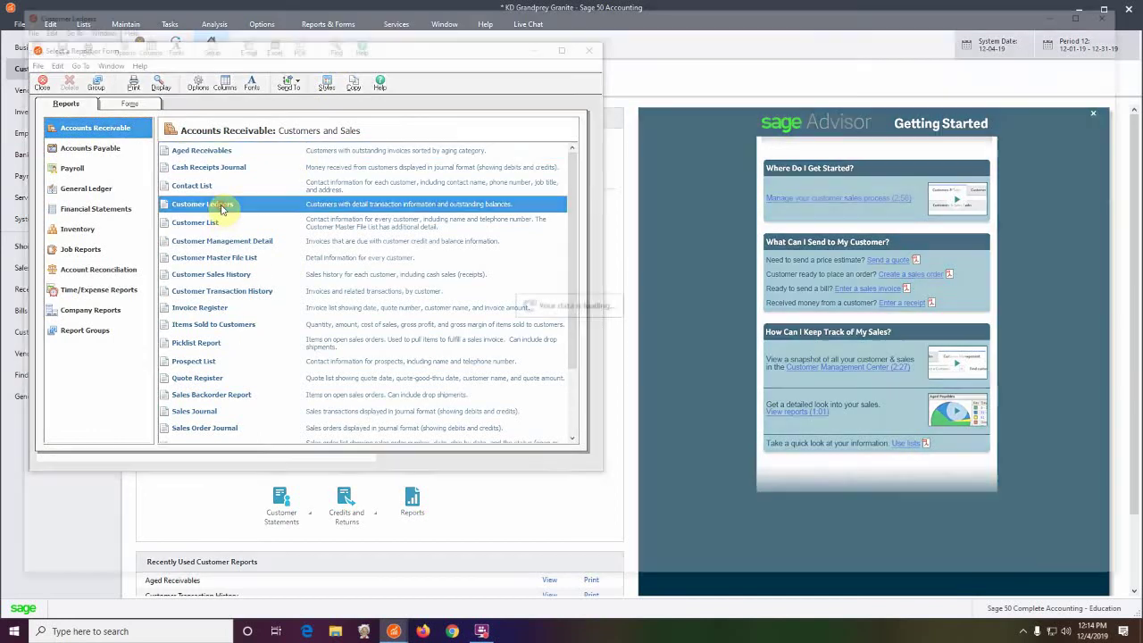
double_click(221, 206)
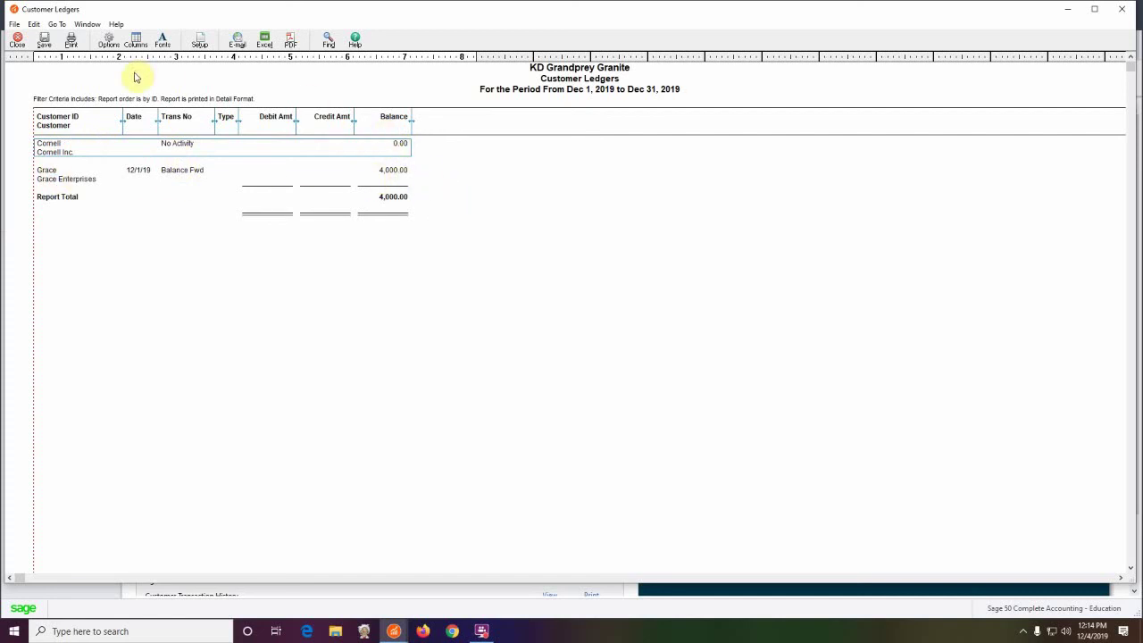
left_click(18, 41)
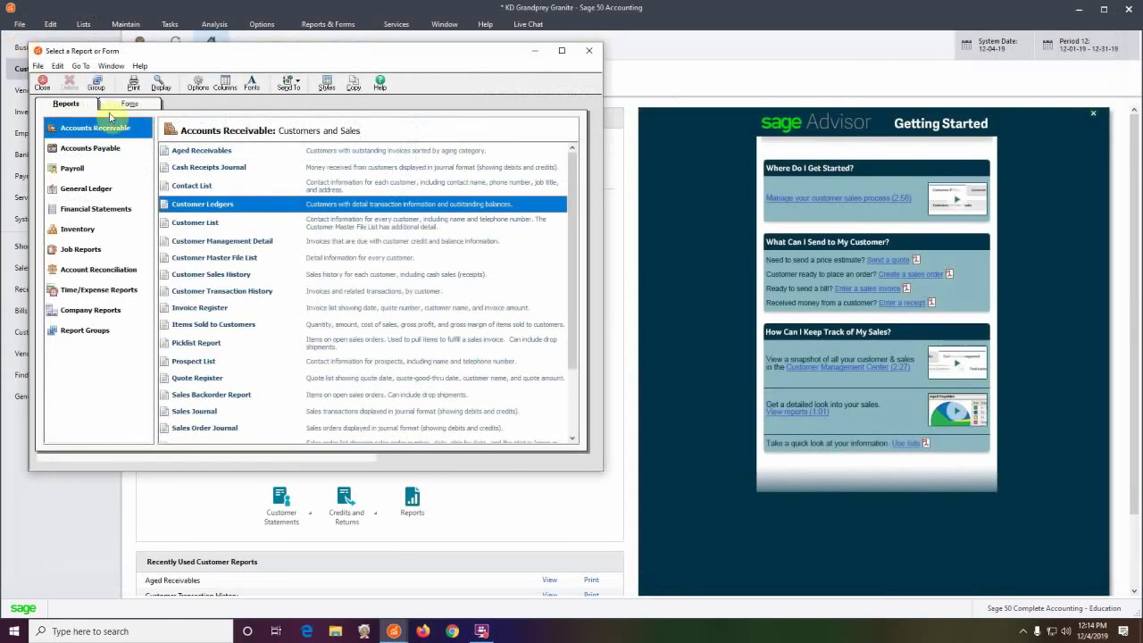
Display the Vendor Ledgers report from the accounts payable reports, check the vendor balances, and close it along with the report selection.
left_click(93, 152)
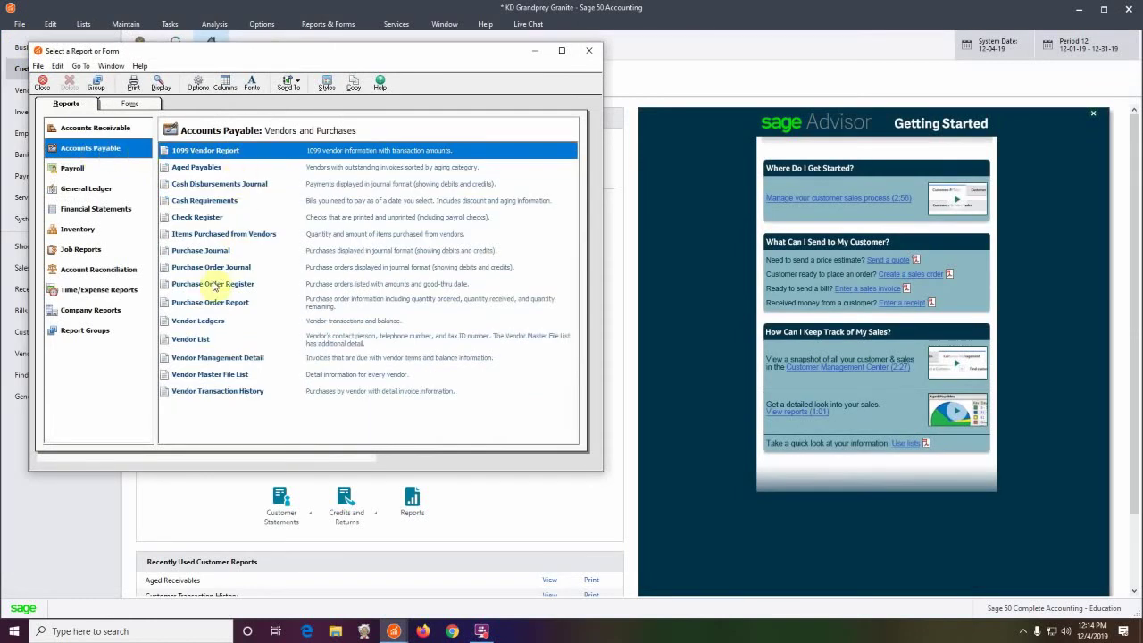
left_click(200, 325)
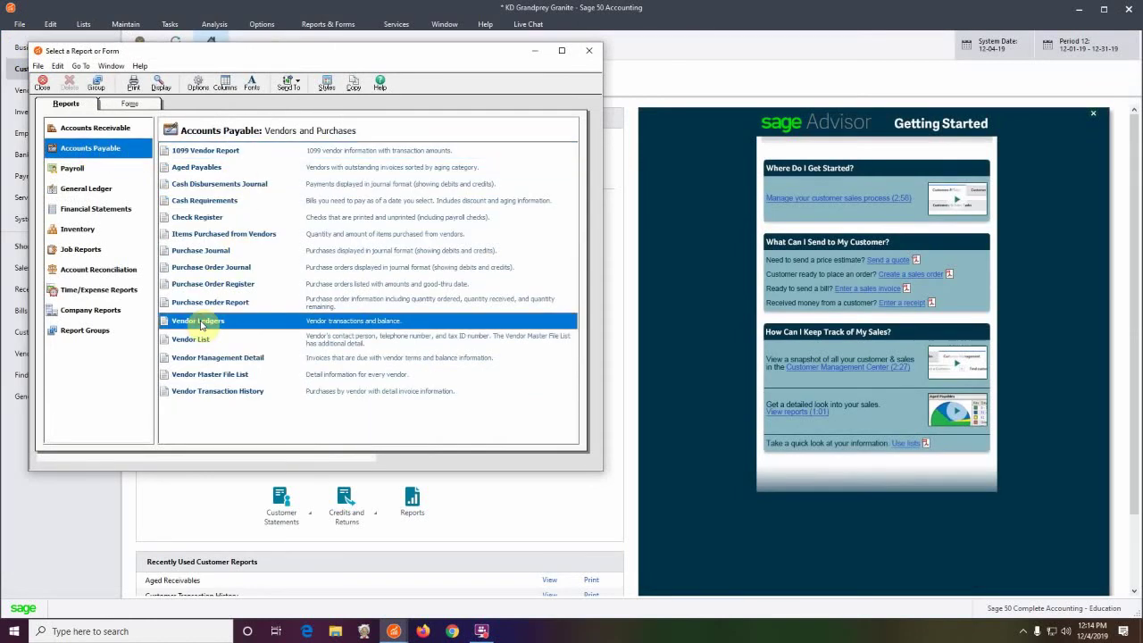
double_click(202, 326)
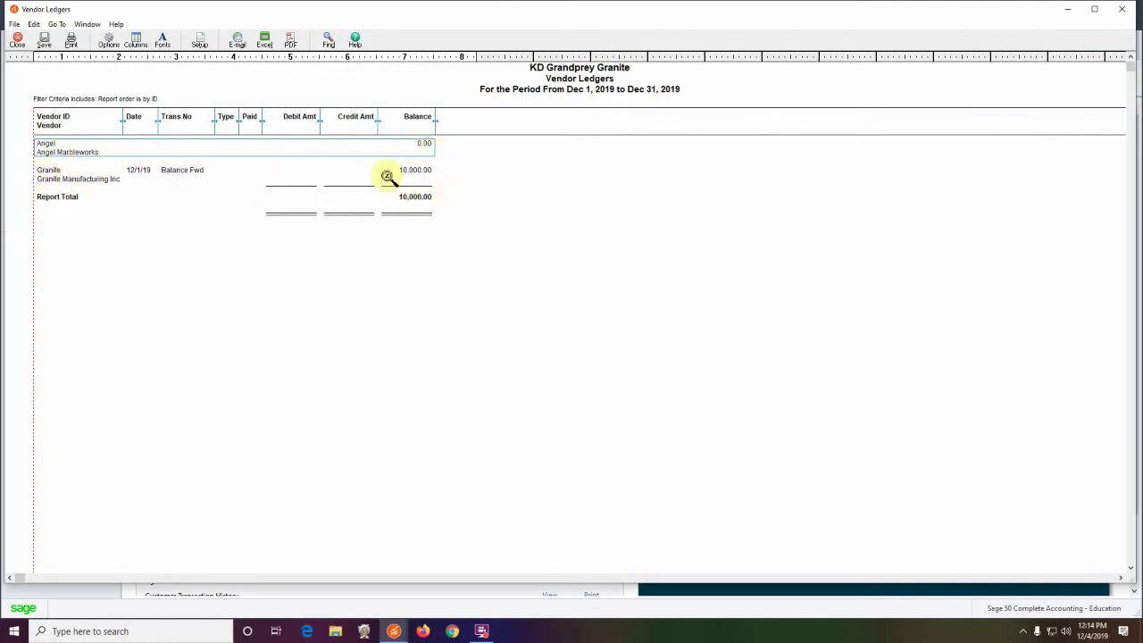
left_click(17, 40)
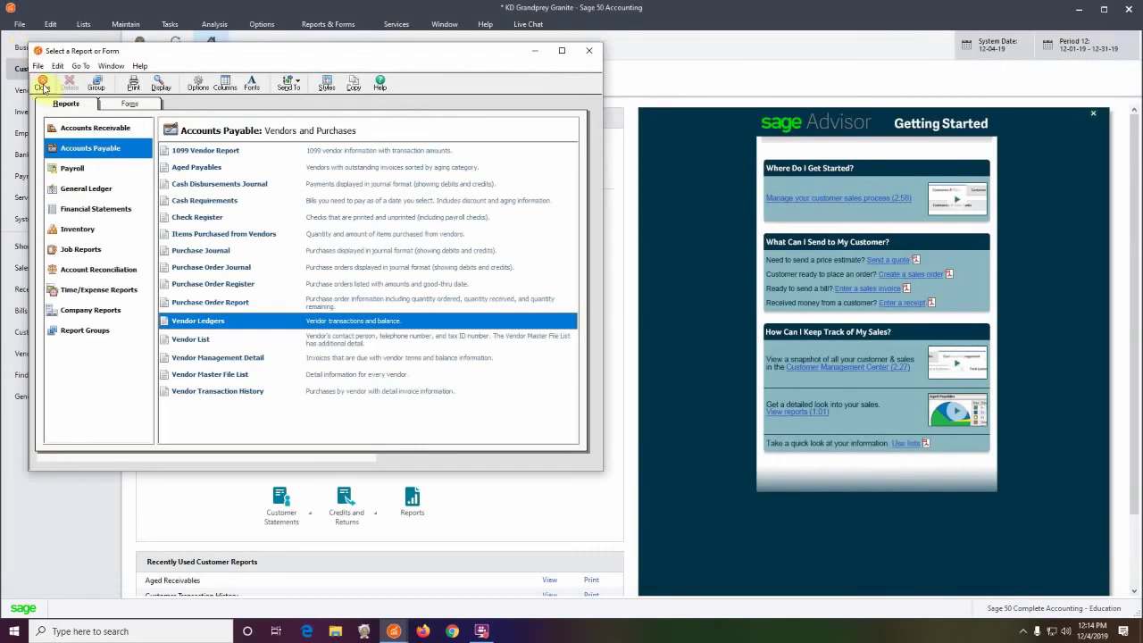
left_click(44, 84)
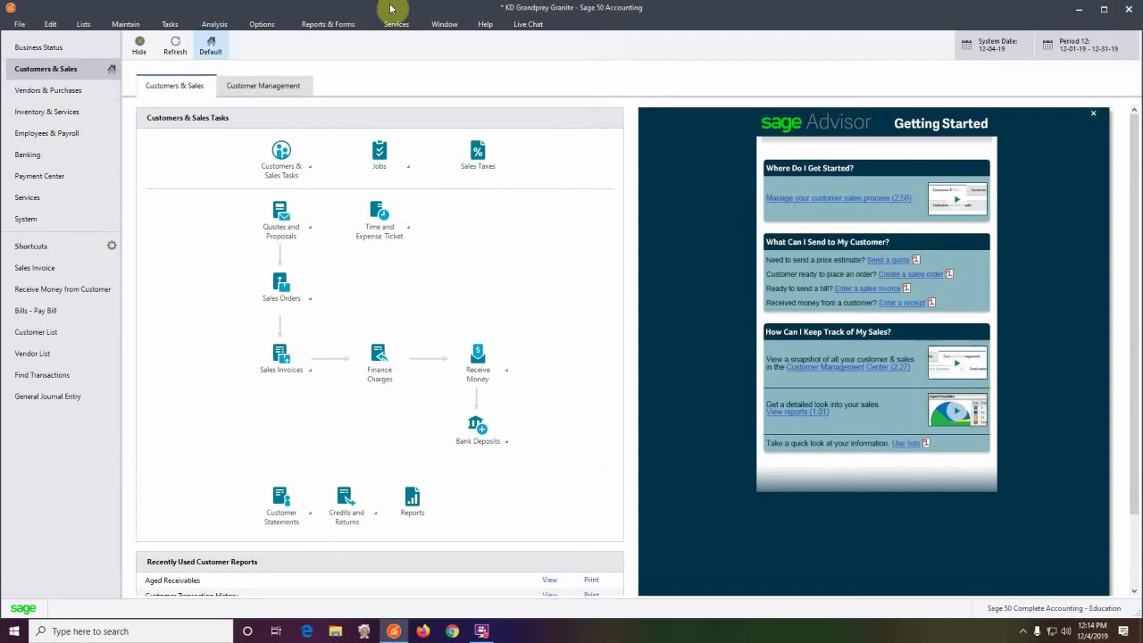
left_click(1079, 11)
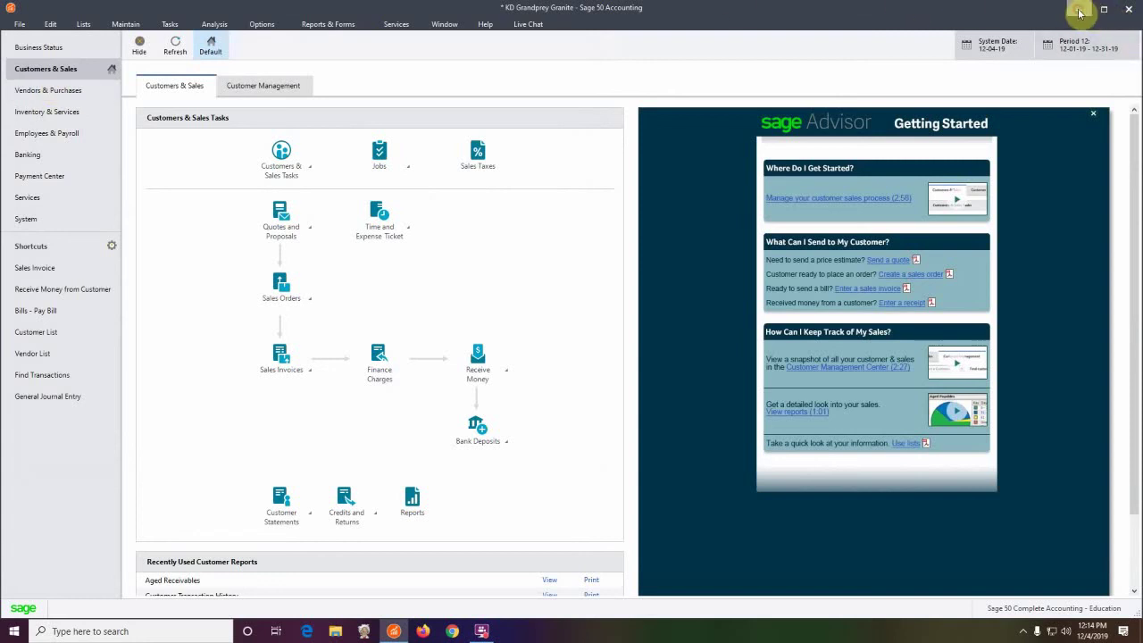